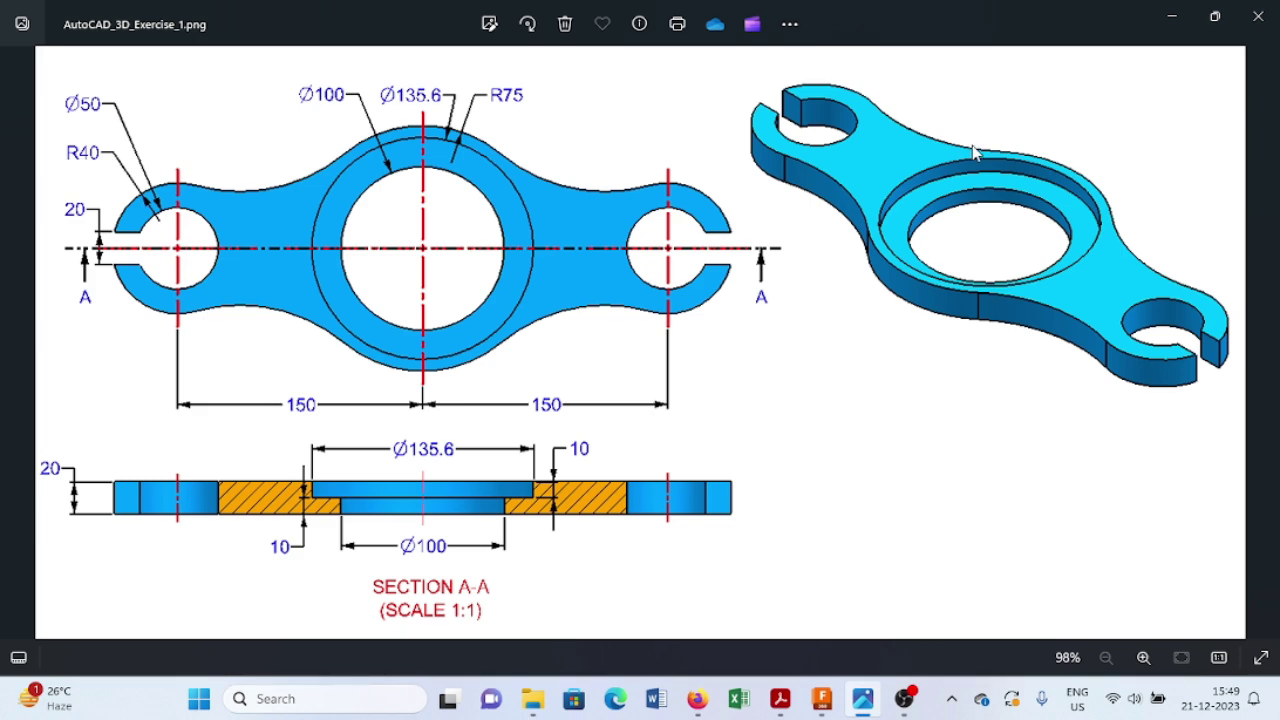
Switch to Fusion 360 and start a new sketch on the horizontal origin plane
{"action": "left_click", "coordinate": [824, 700]}
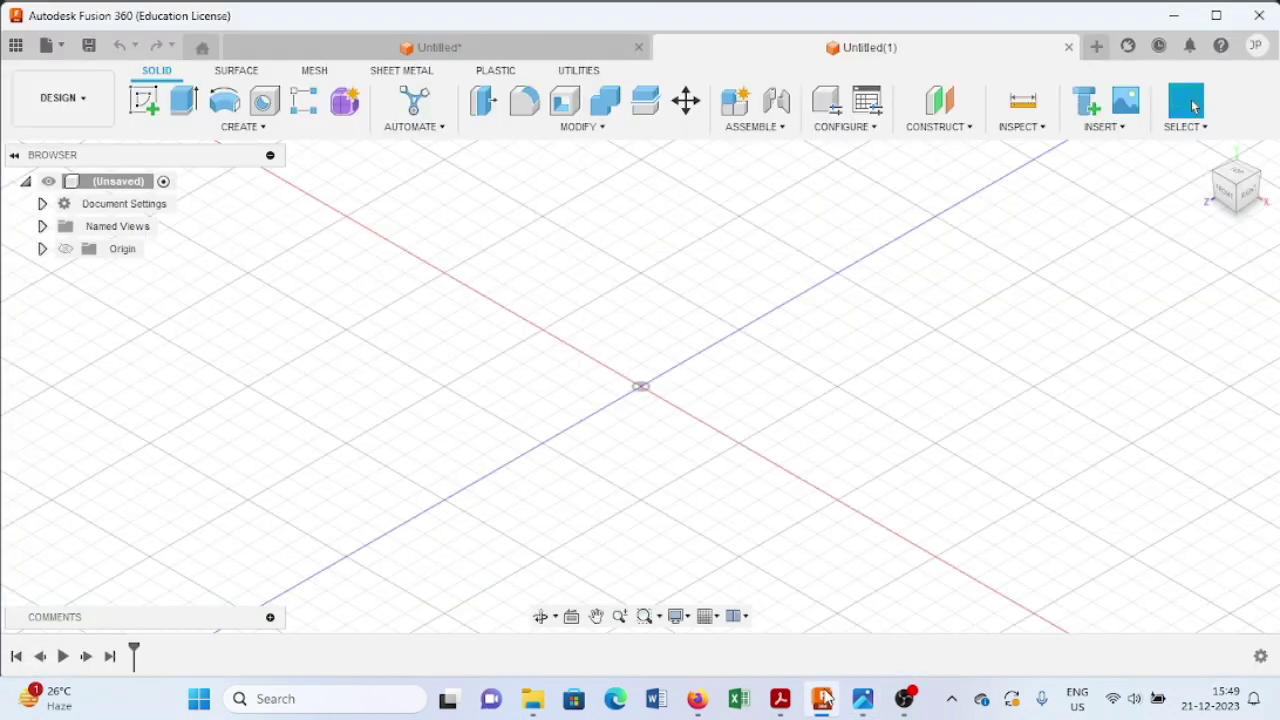
{"action": "left_click", "coordinate": [144, 100]}
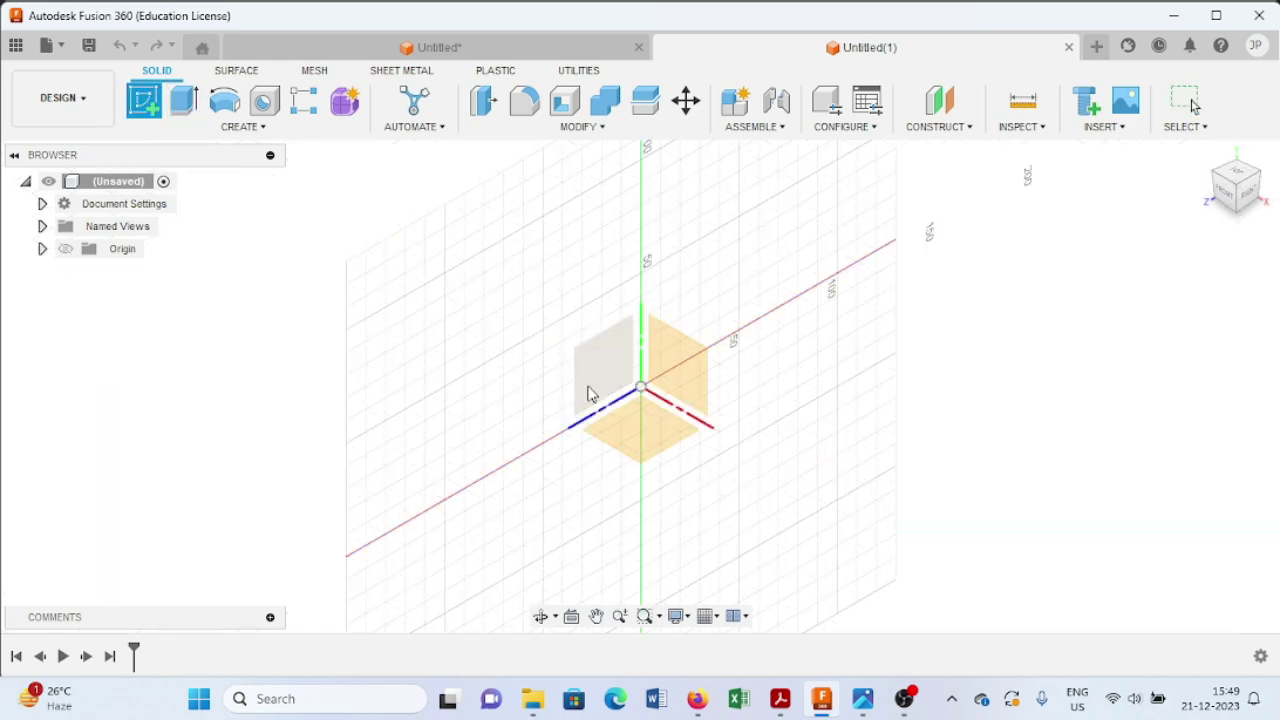
{"action": "left_click", "coordinate": [633, 440]}
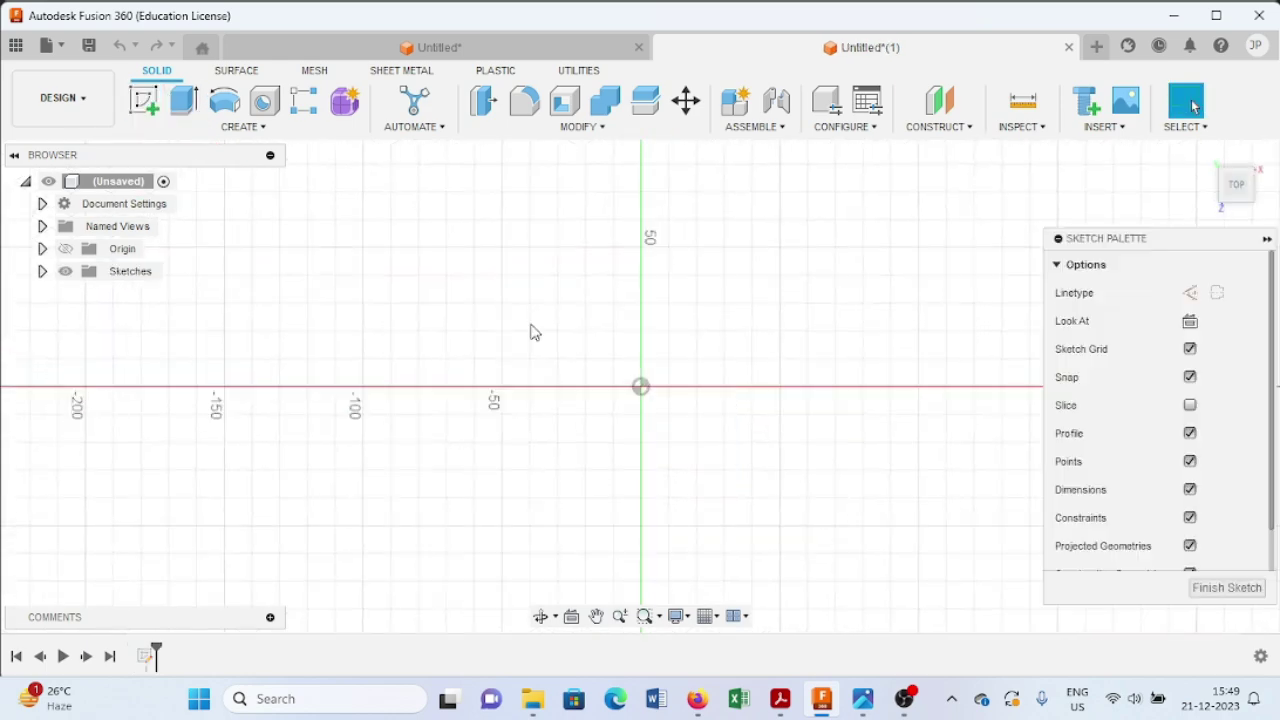
Draw a 100 mm diameter circle centred on the sketch origin
{"action": "left_click", "coordinate": [225, 101]}
{"action": "left_click", "coordinate": [640, 386]}
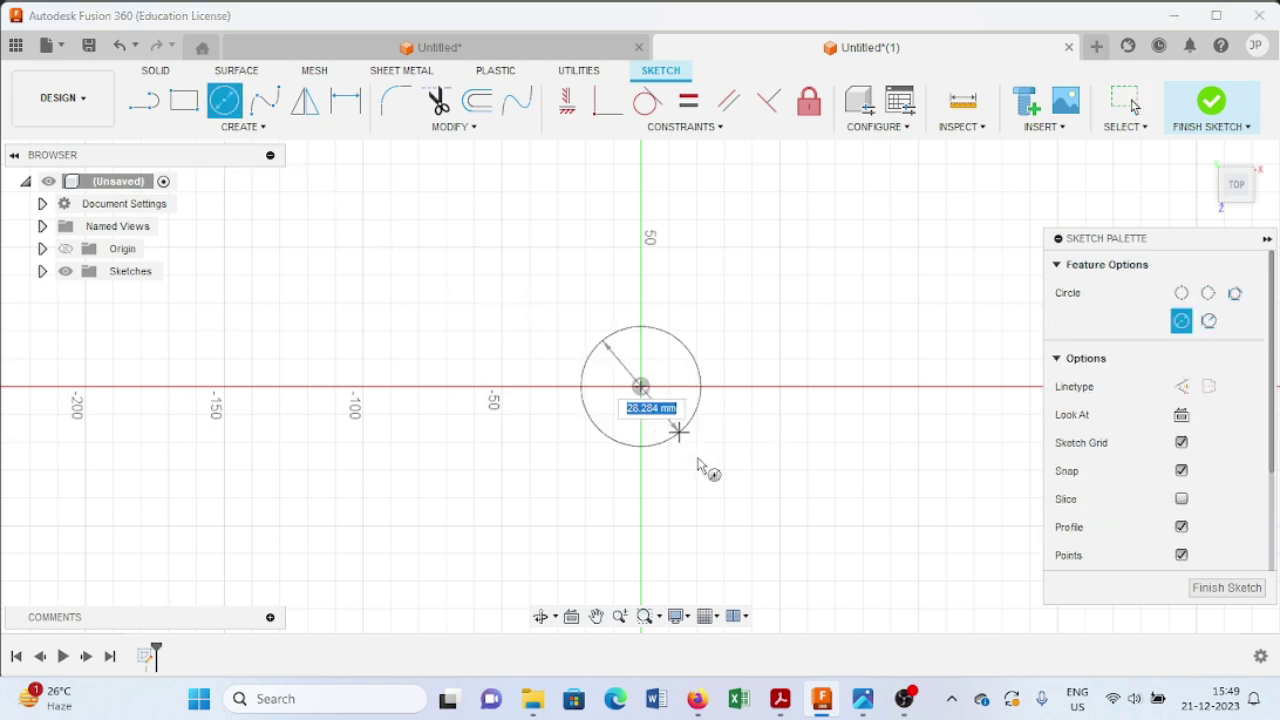
{"action": "type", "text": "100"}
{"action": "key", "text": "Return"}
{"action": "key", "text": "Escape"}
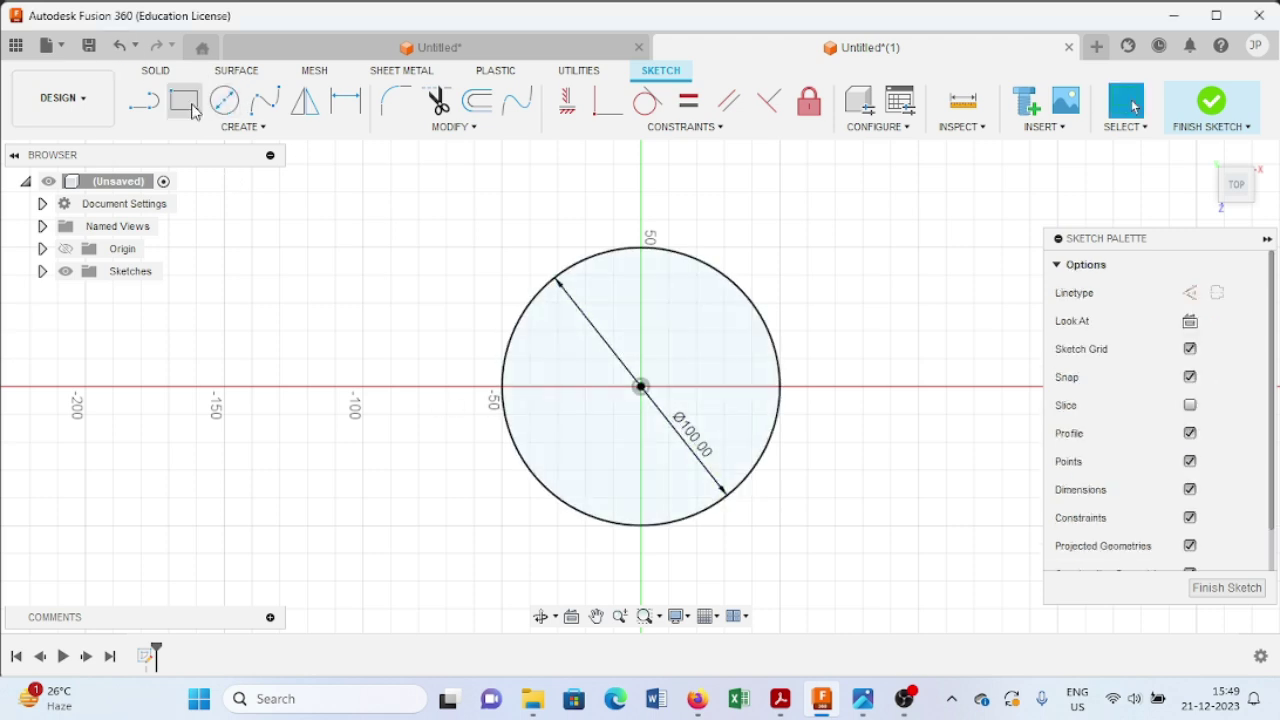
Draw a concentric 150 mm diameter circle around the 100 mm circle at the origin
{"action": "left_click", "coordinate": [224, 100]}
{"action": "left_click", "coordinate": [640, 388]}
{"action": "type", "text": "150"}
{"action": "key", "text": "Return"}
{"action": "key", "text": "Escape"}
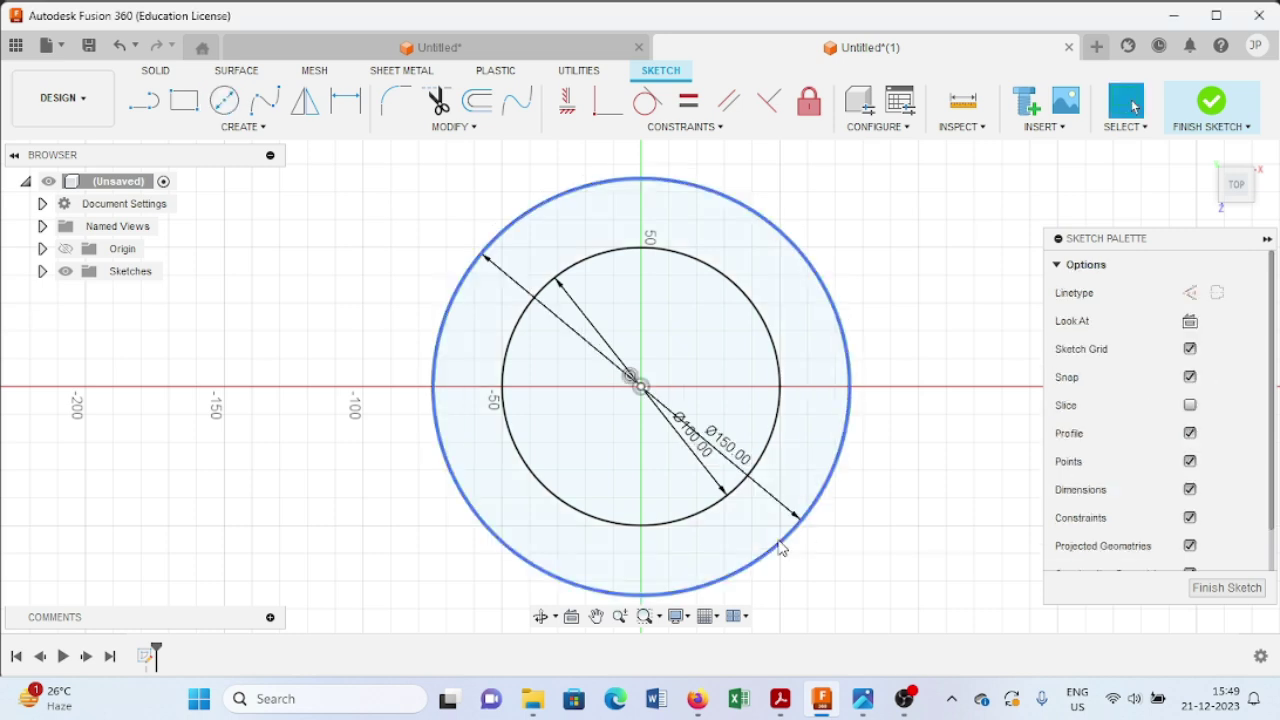
Add a 135.6 mm diameter circle at the origin, between the 100 mm and 150 mm circles
{"action": "left_click", "coordinate": [224, 100]}
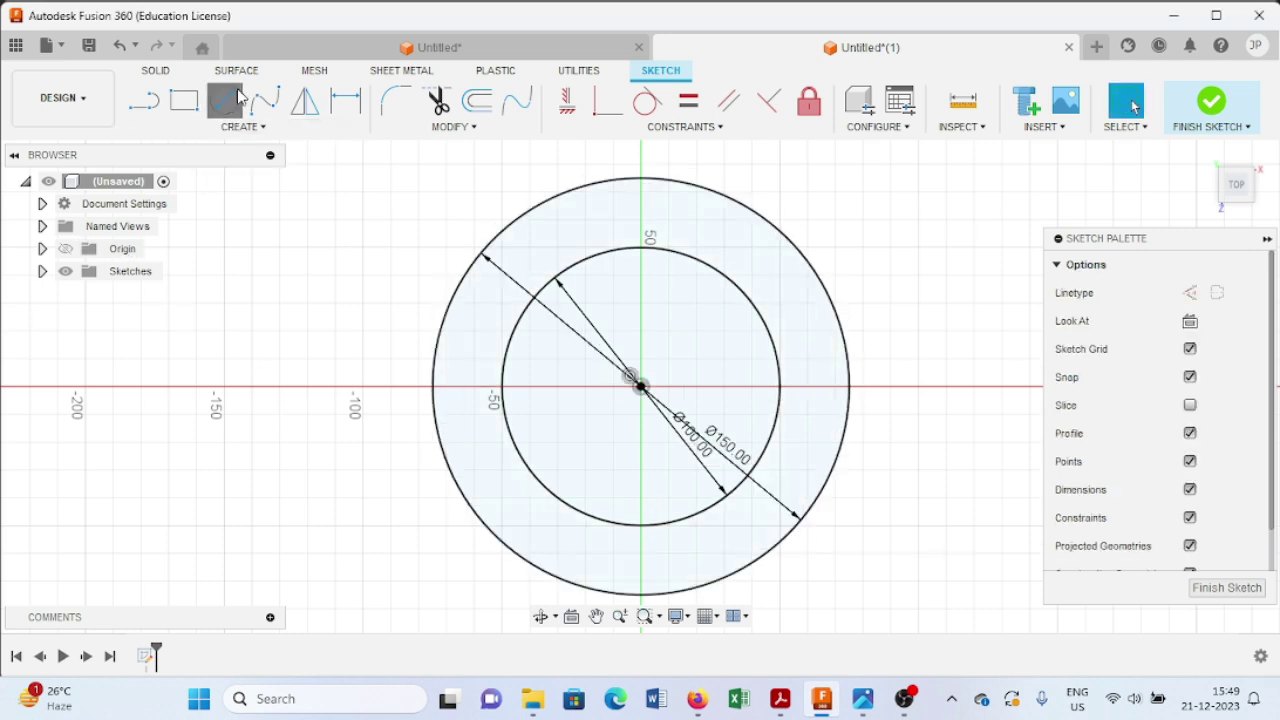
{"action": "left_click", "coordinate": [640, 388]}
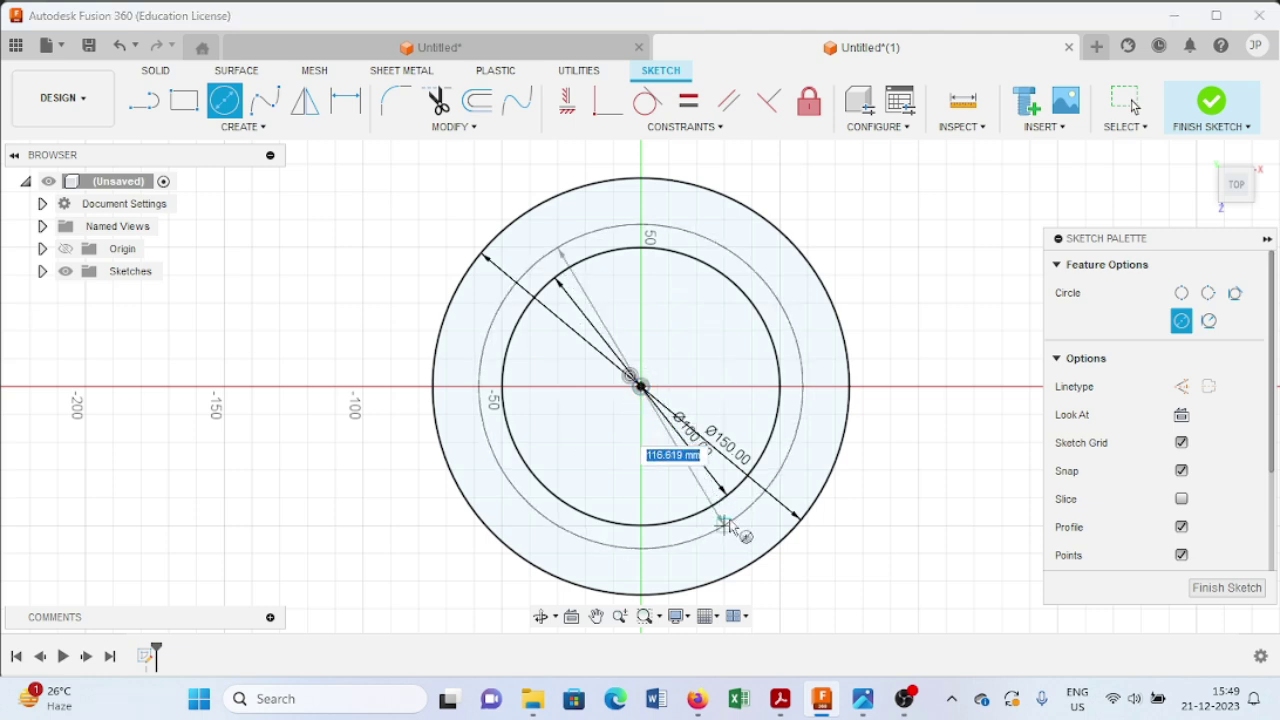
{"action": "type", "text": "13"}
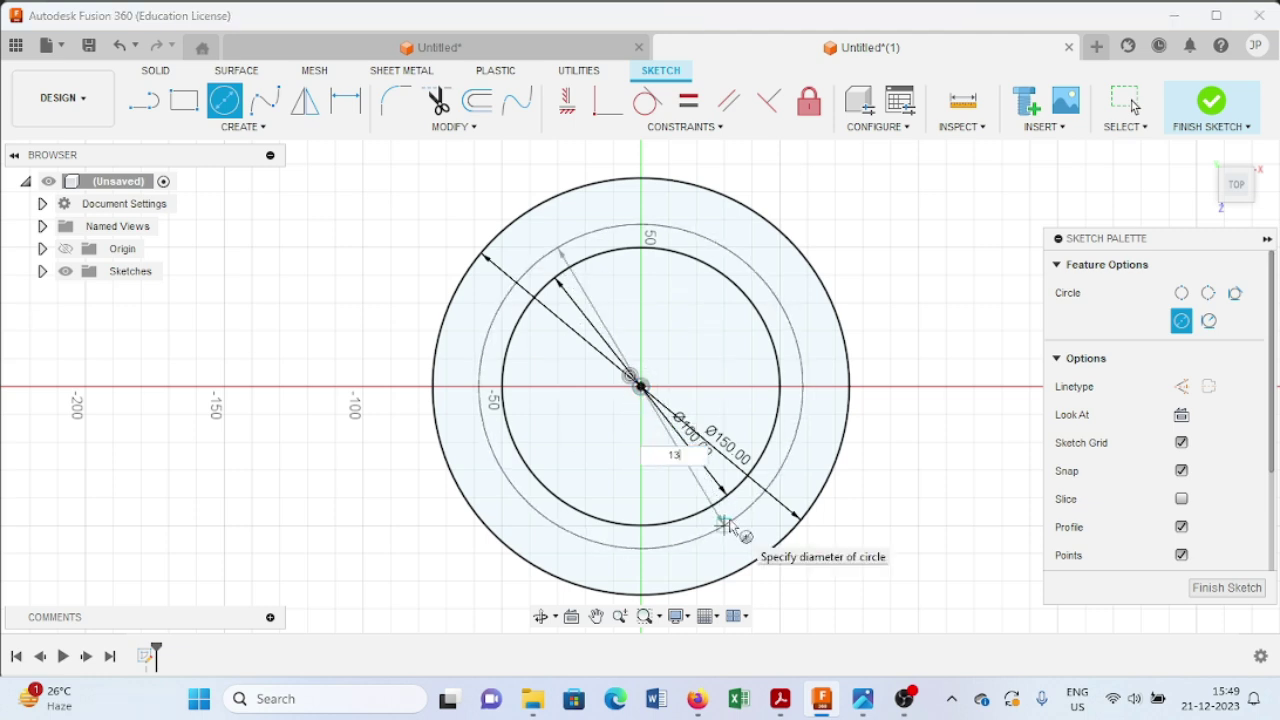
{"action": "type", "text": "5.6"}
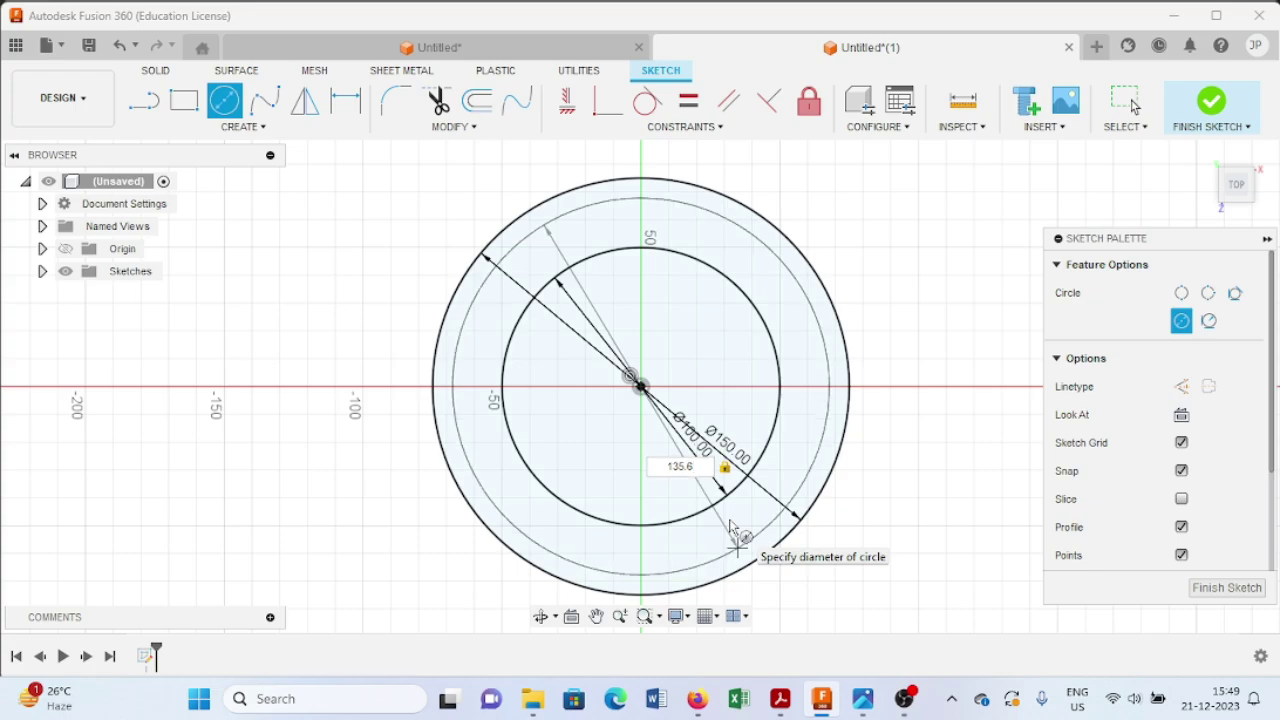
{"action": "key", "text": "Return"}
{"action": "key", "text": "Escape"}
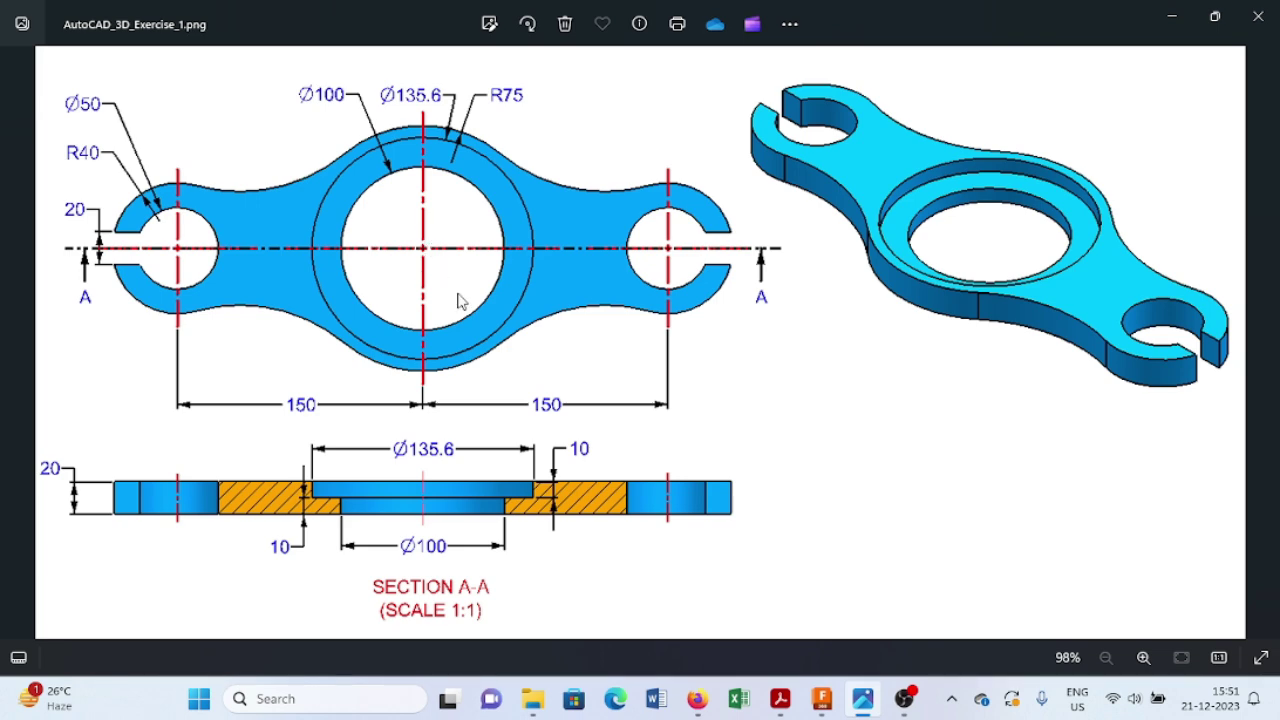
Switch back to Fusion 360 and draw an 80 mm diameter circle on the horizontal axis, about 250 mm to the right of the origin
{"action": "left_click", "coordinate": [822, 698]}
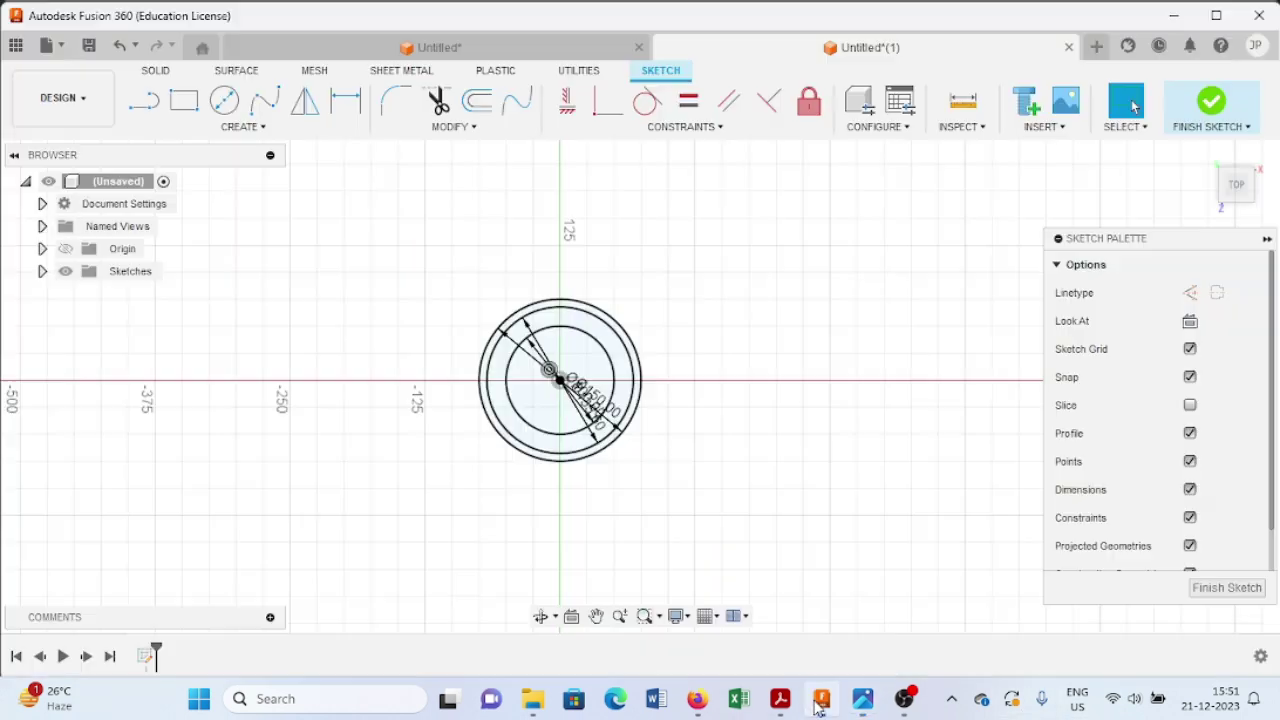
{"action": "left_click", "coordinate": [224, 99]}
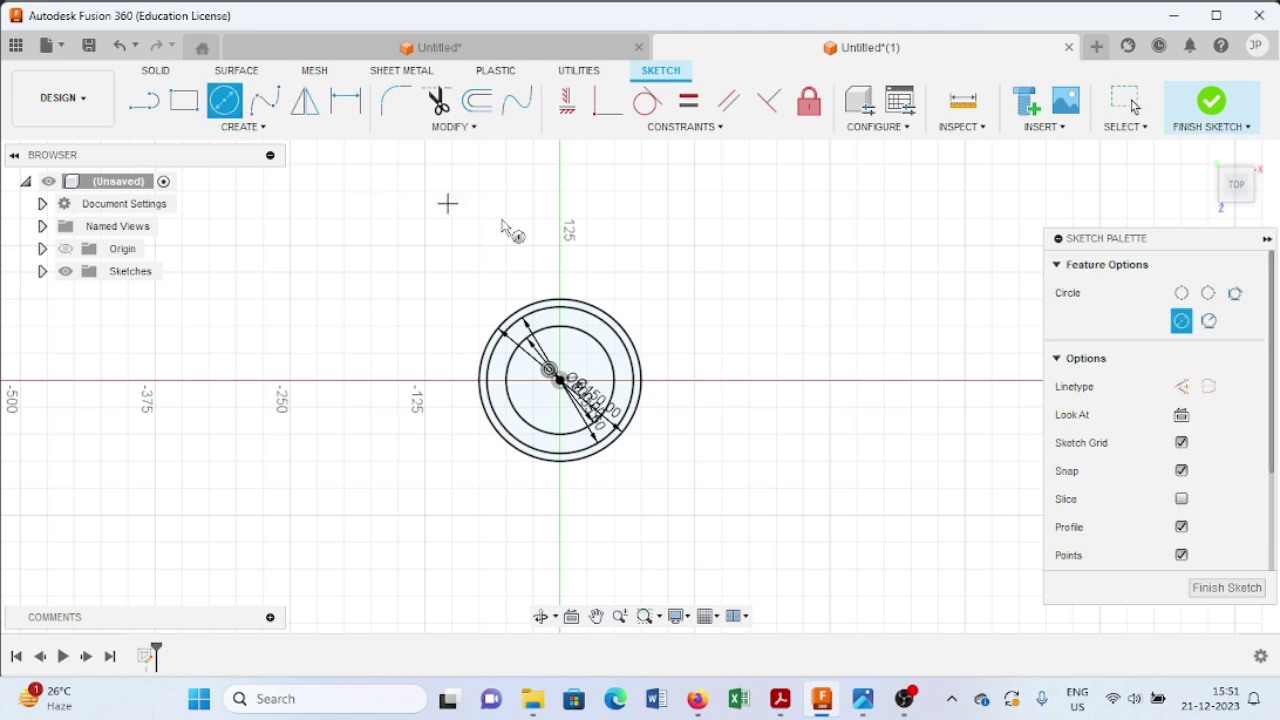
{"action": "left_click", "coordinate": [829, 380]}
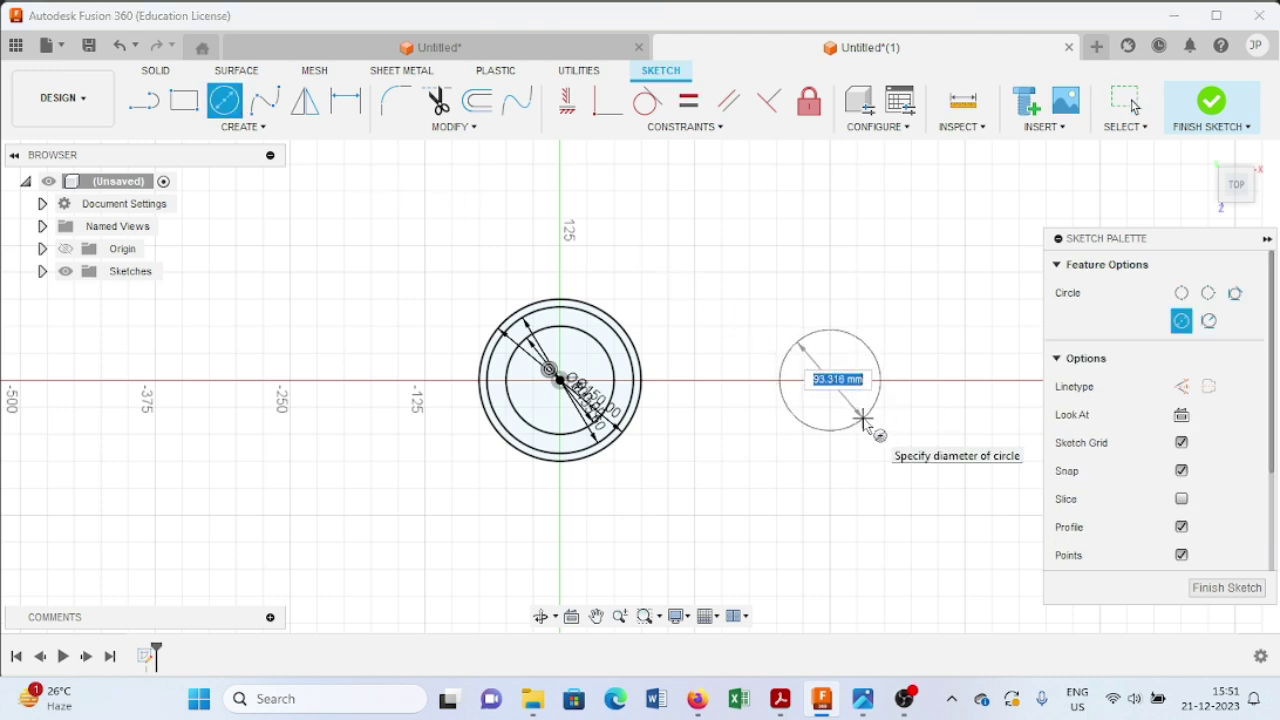
{"action": "type", "text": "80"}
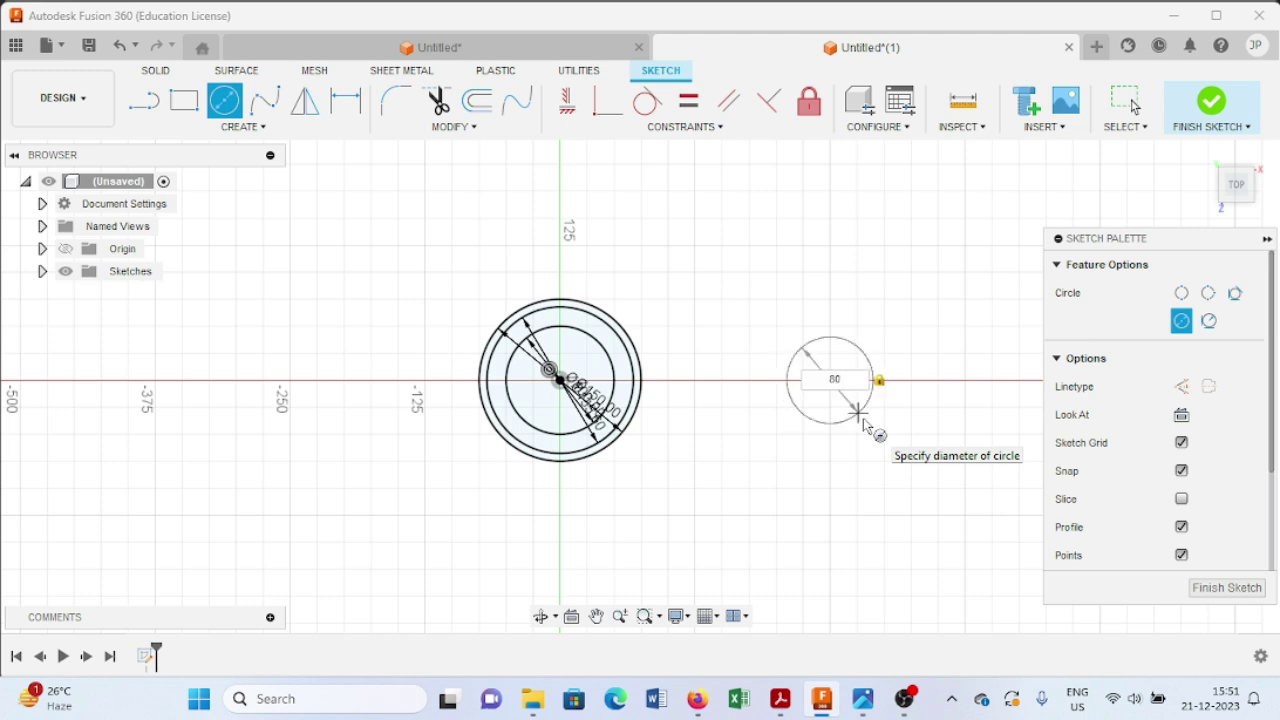
{"action": "key", "text": "Return"}
{"action": "key", "text": "Escape"}
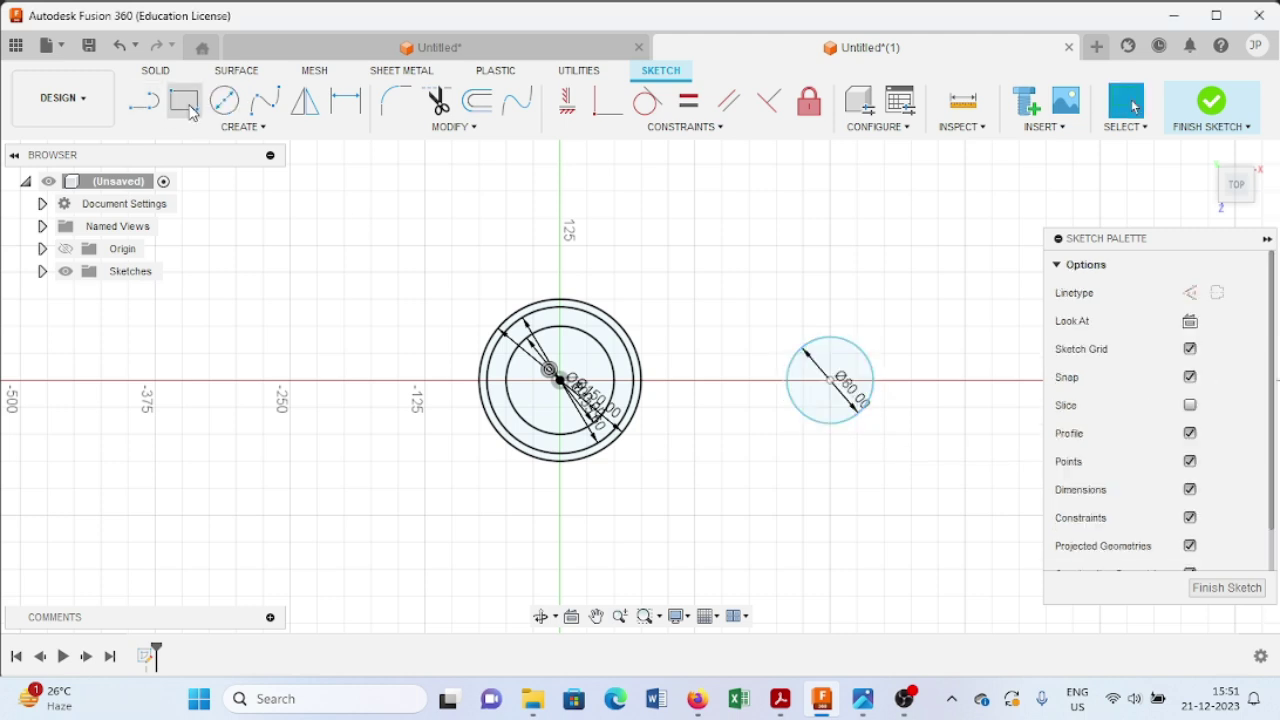
Draw a 50 mm diameter circle concentric with the 80 mm circle
{"action": "left_click", "coordinate": [224, 100]}
{"action": "left_click", "coordinate": [829, 380]}
{"action": "type", "text": "50"}
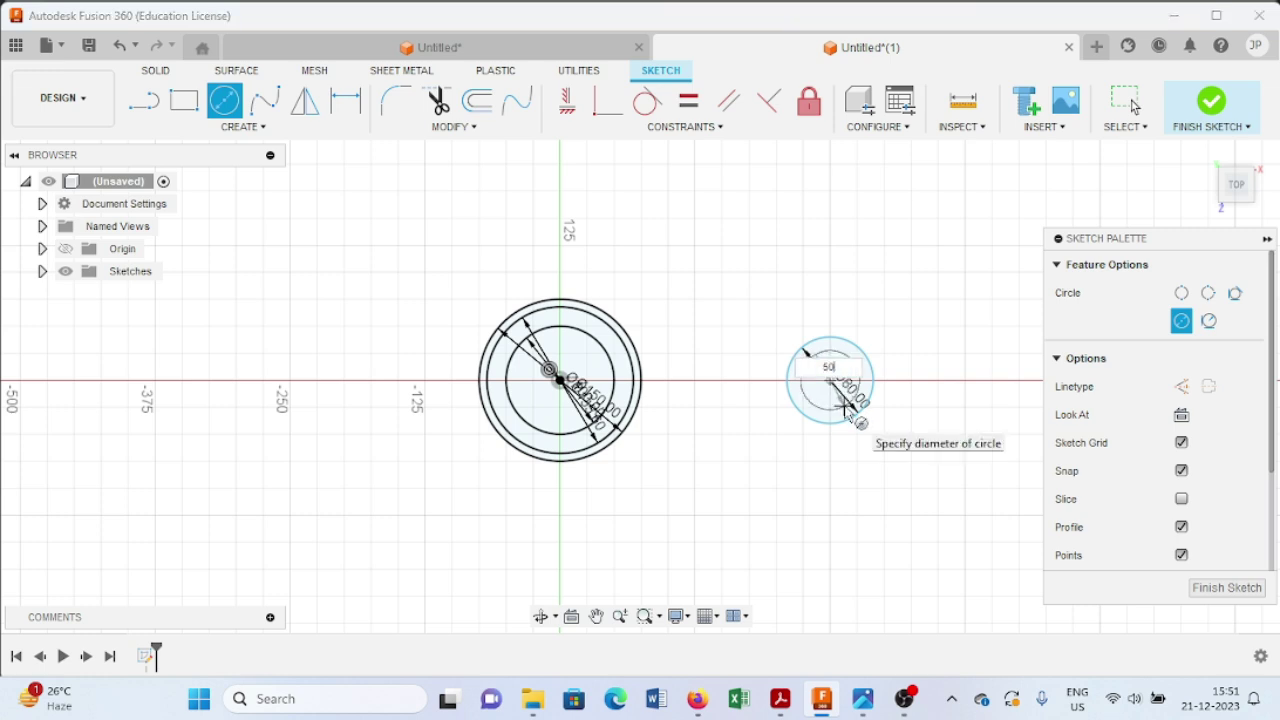
{"action": "key", "text": "Return"}
{"action": "key", "text": "Escape"}
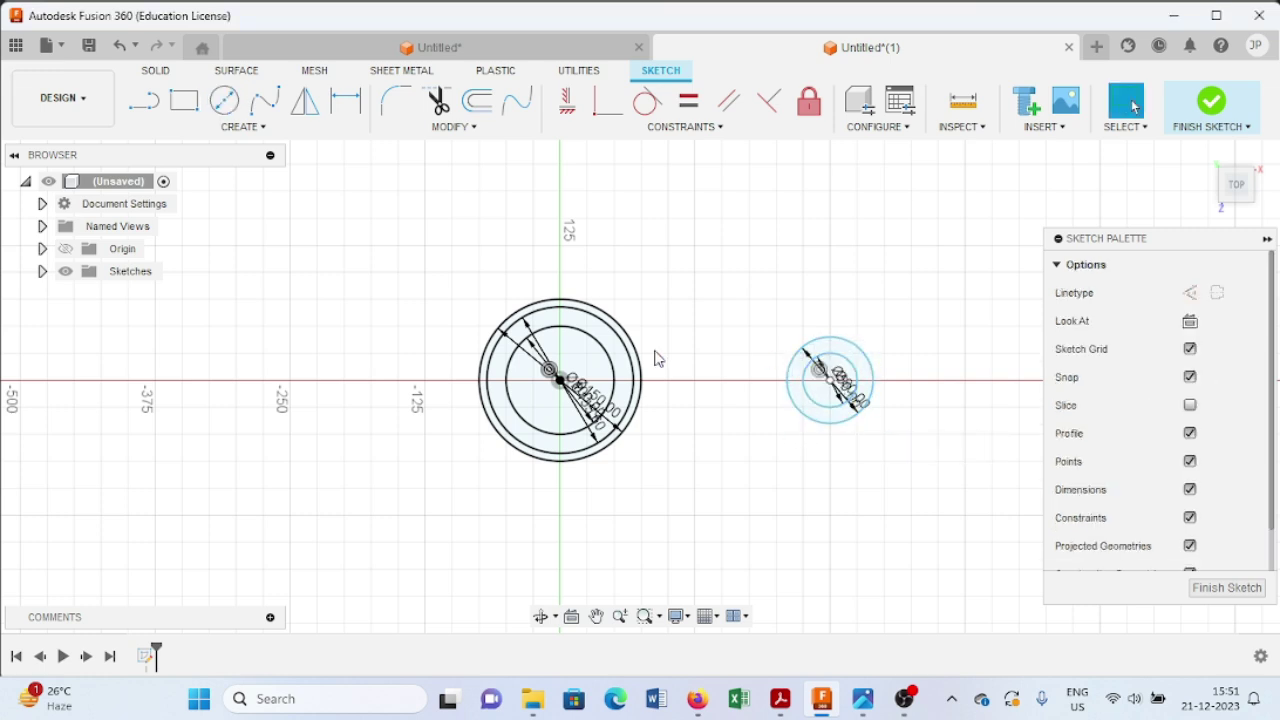
Draw a horizontal construction line from the origin to the centre of the 80 mm circle
{"action": "left_click", "coordinate": [143, 100]}
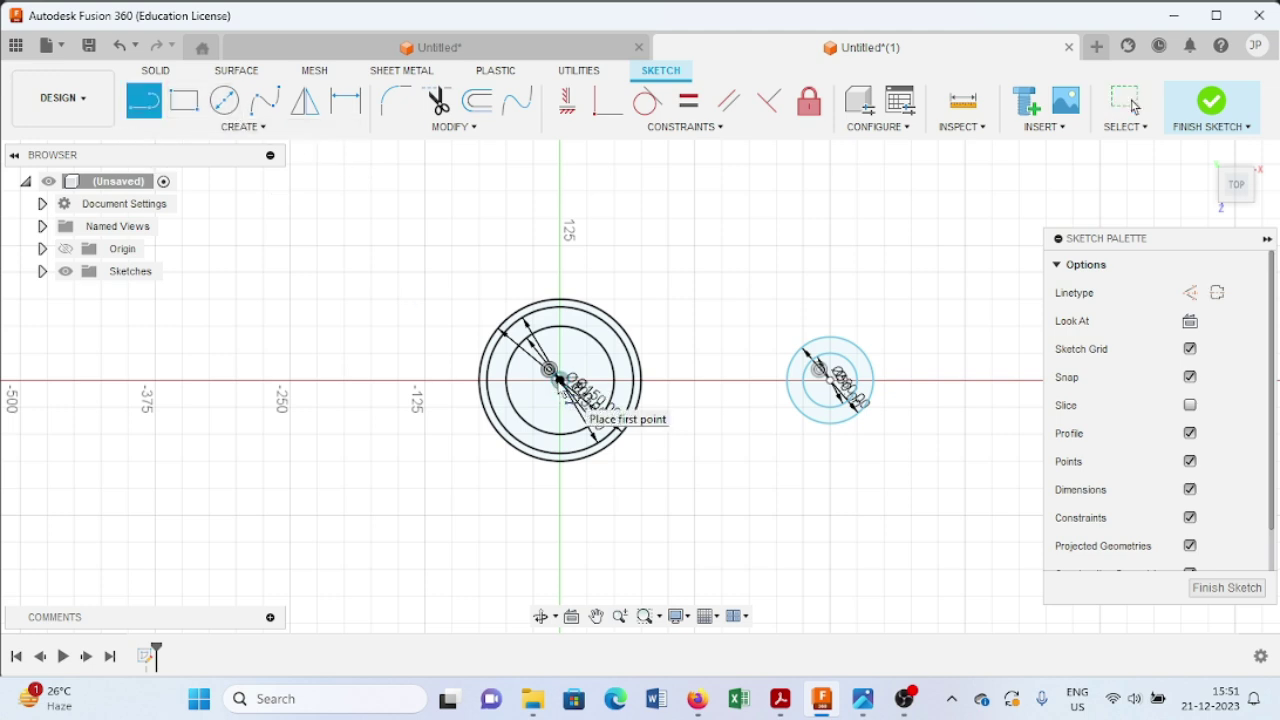
{"action": "left_click", "coordinate": [549, 370]}
{"action": "left_click", "coordinate": [1190, 292]}
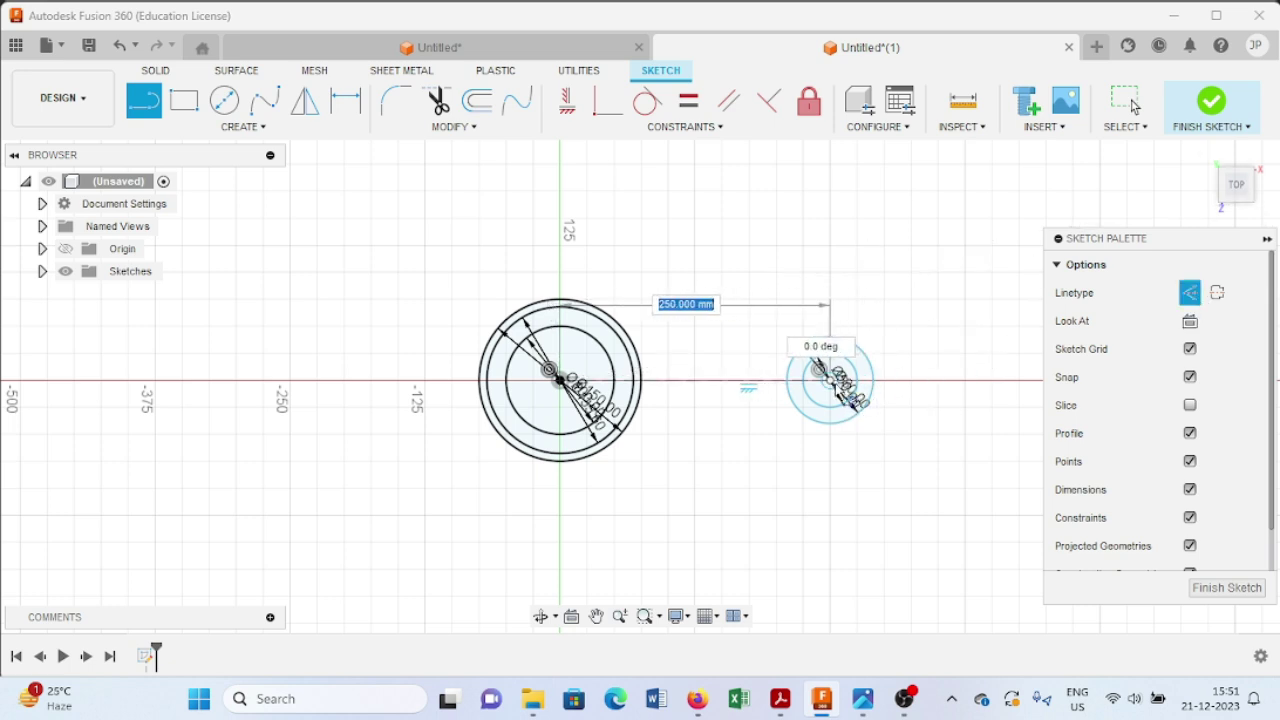
{"action": "left_click", "coordinate": [830, 380]}
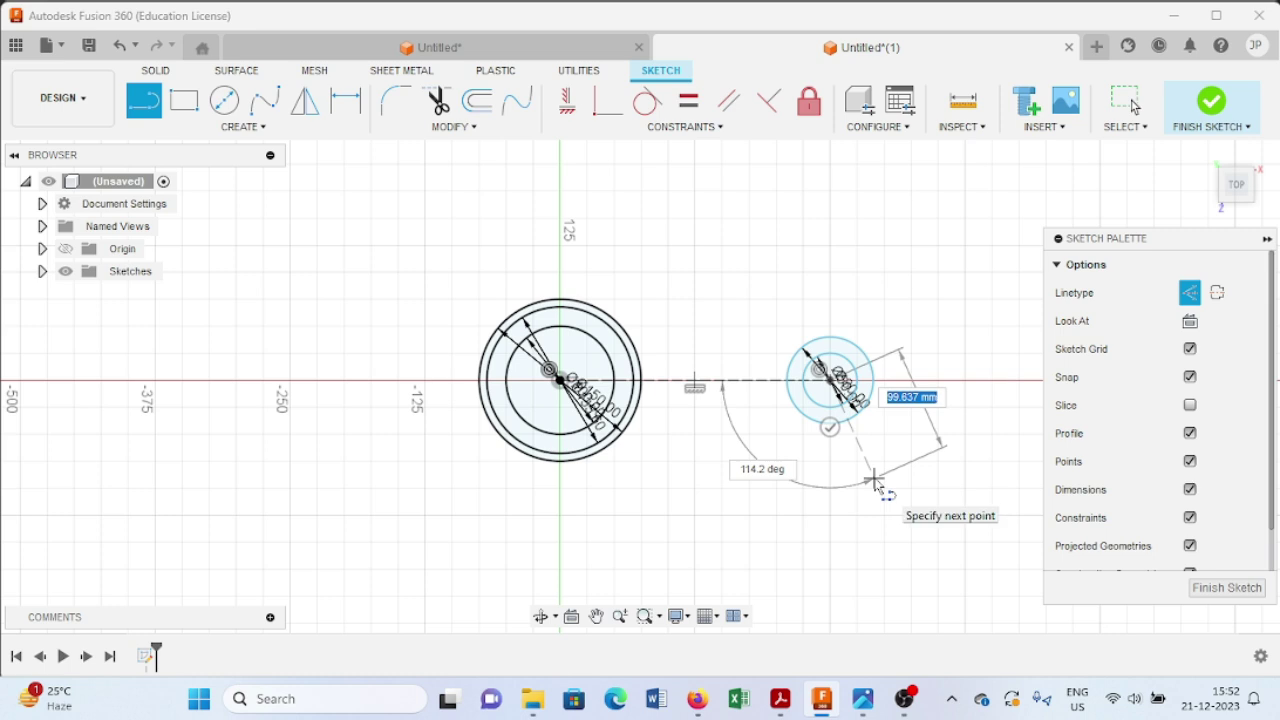
{"action": "key", "text": "Escape"}
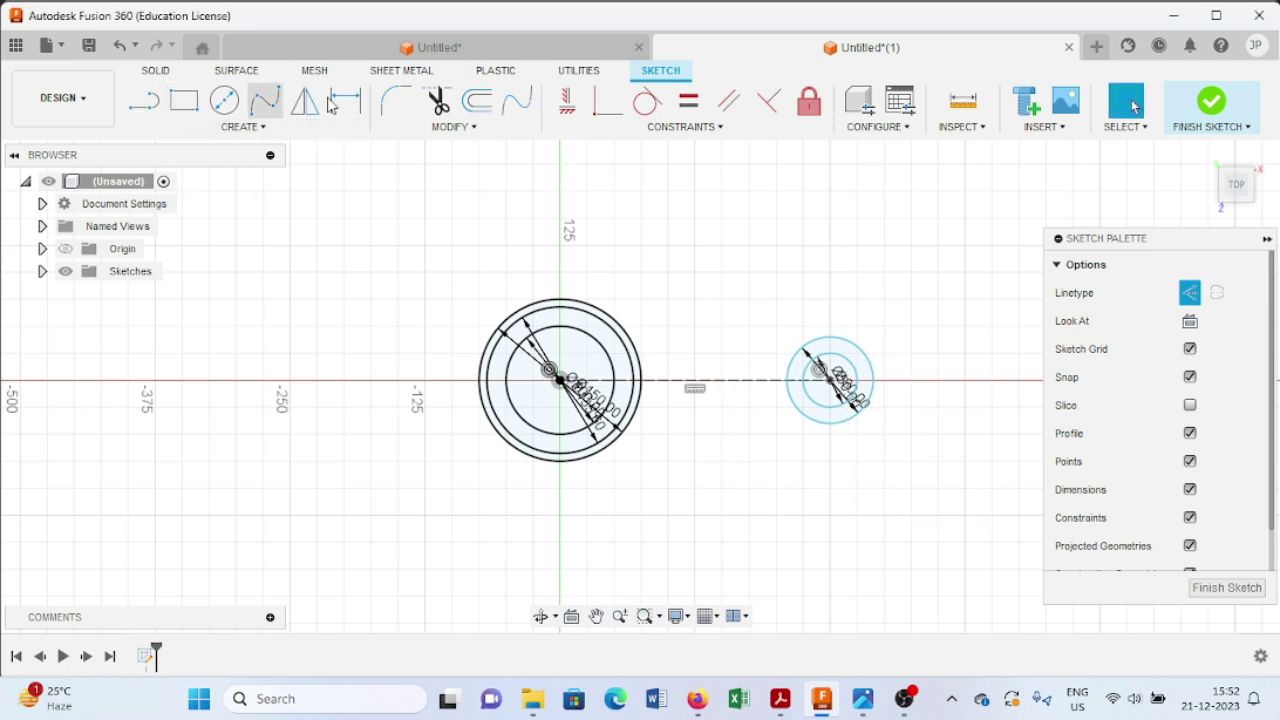
Dimension the horizontal distance between the origin and the small circles' centre as 100 mm, placed below the circles
{"action": "key", "text": "d"}
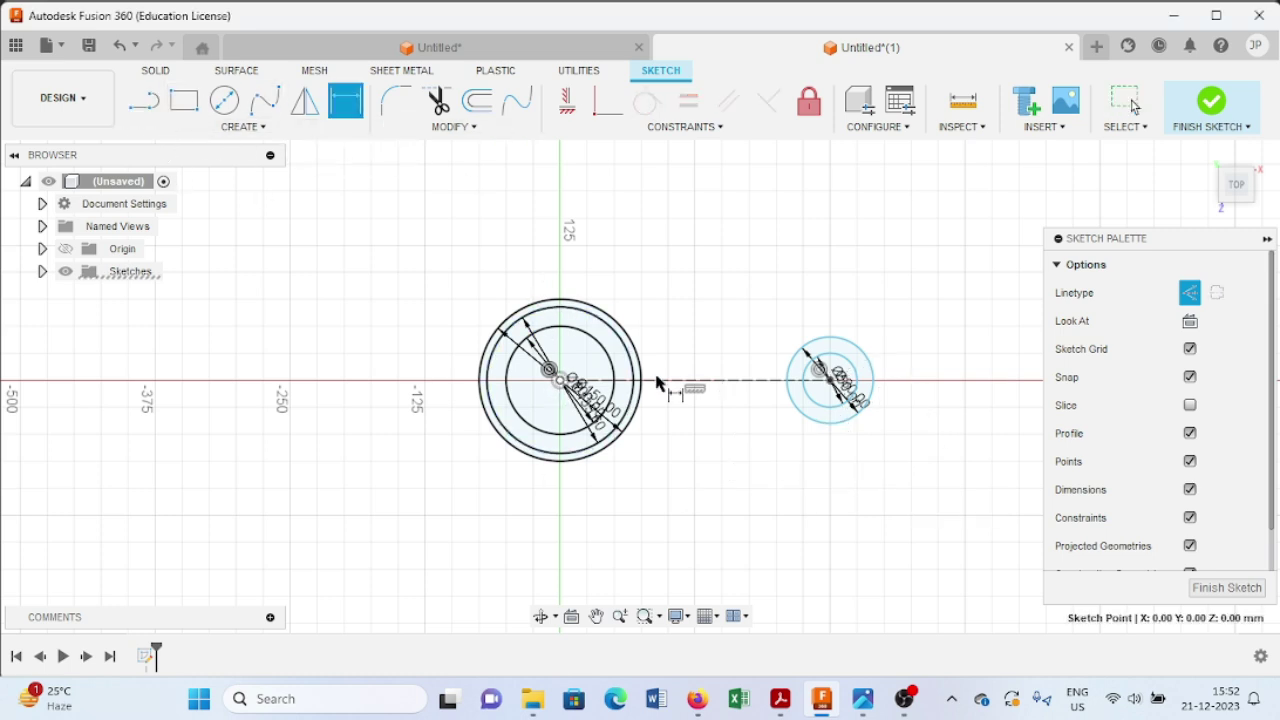
{"action": "left_click", "coordinate": [831, 383]}
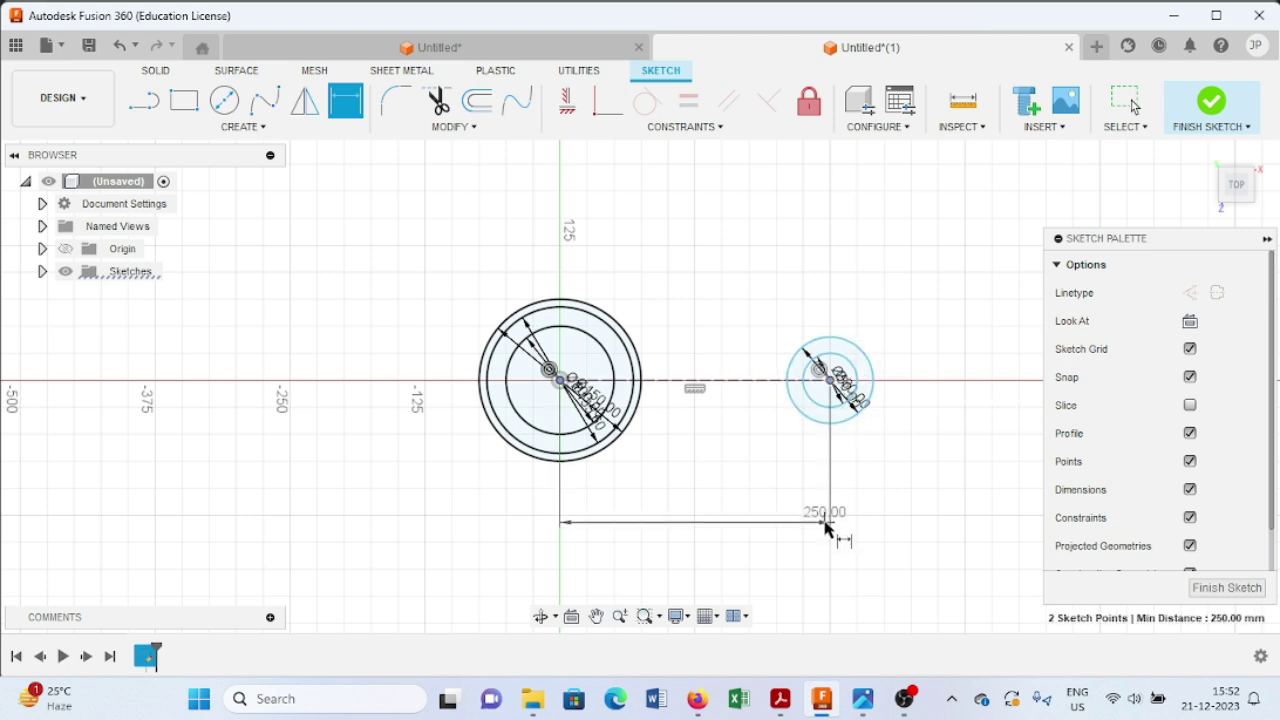
{"action": "left_click", "coordinate": [856, 540]}
{"action": "type", "text": "100"}
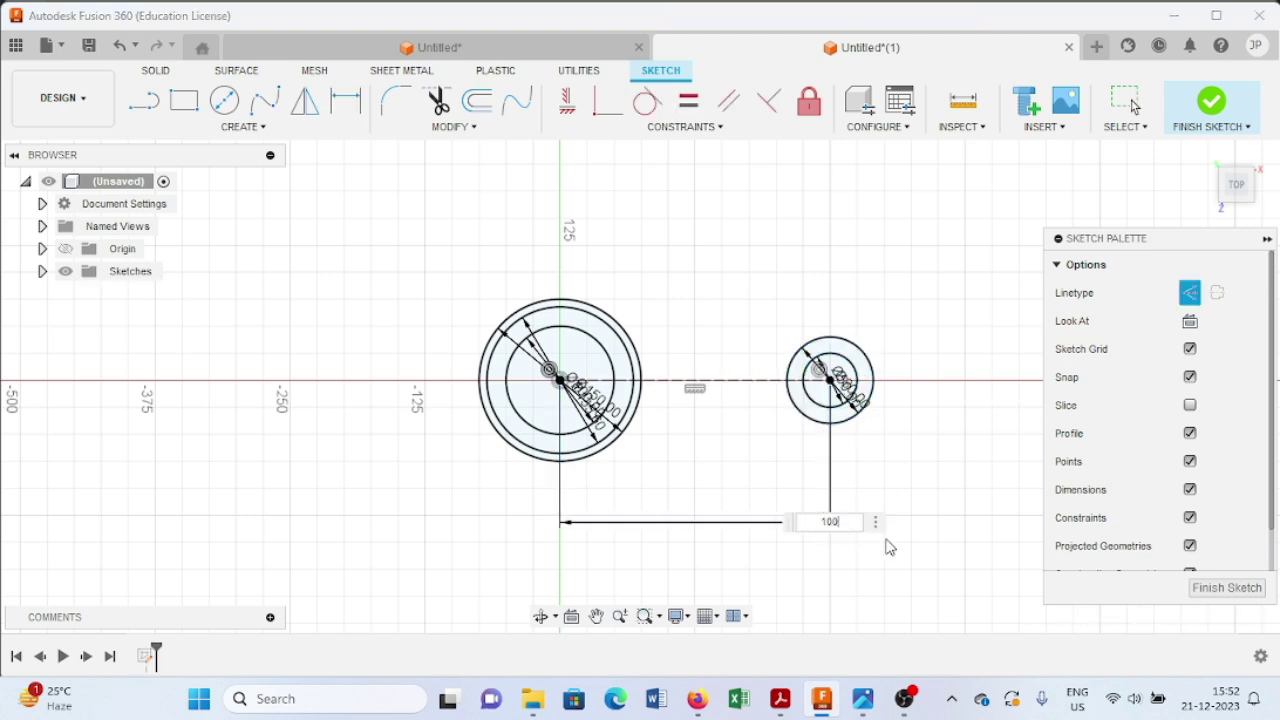
{"action": "key", "text": "Return"}
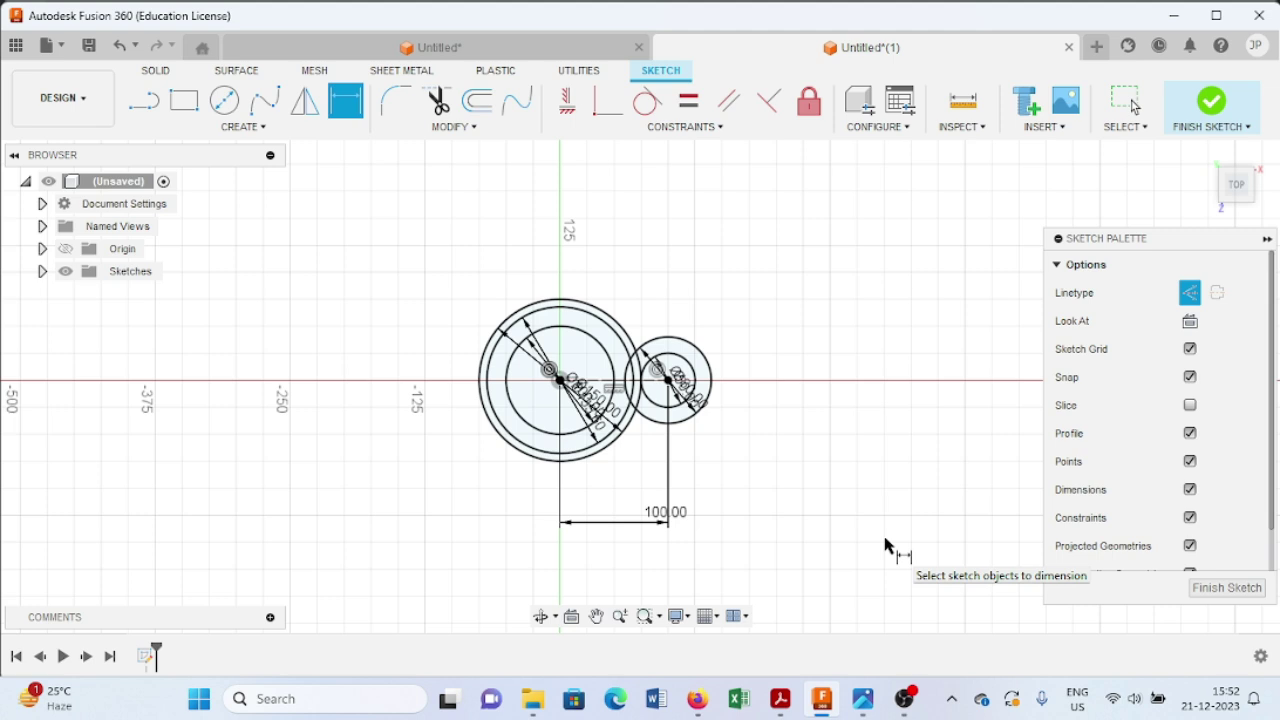
Set the centre-to-centre distance between the large and small circles to 150 mm
{"action": "key", "text": "Escape"}
{"action": "double_click", "coordinate": [678, 516]}
{"action": "type", "text": "150"}
{"action": "key", "text": "Return"}
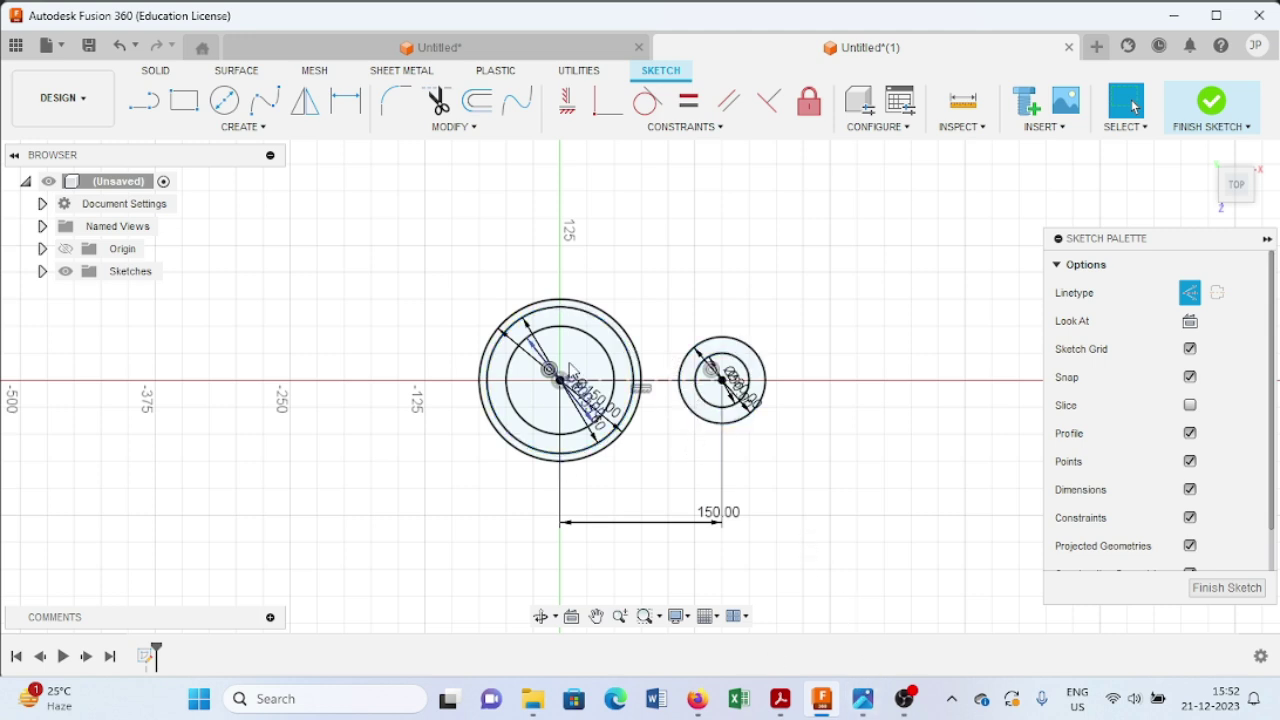
Try to apply a Coincident constraint to the large circles' centre point and the construction line towards the small circles
{"action": "left_click", "coordinate": [609, 103]}
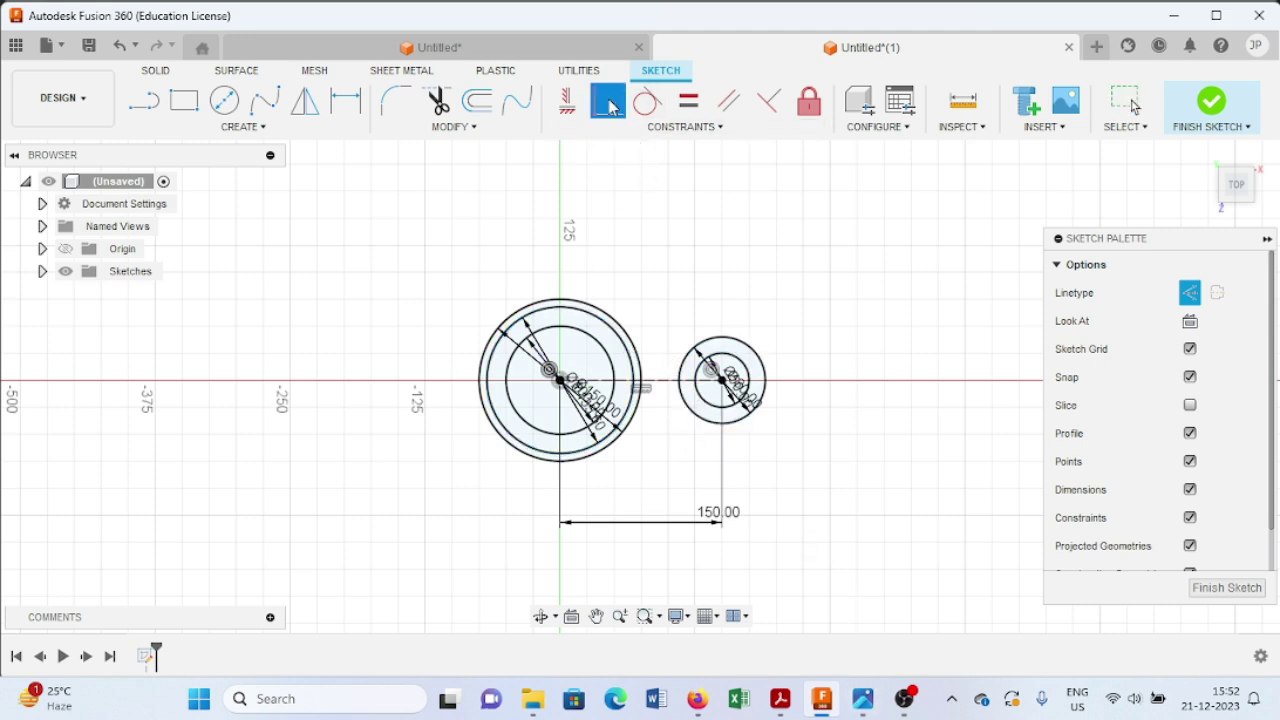
{"action": "left_click", "coordinate": [561, 386]}
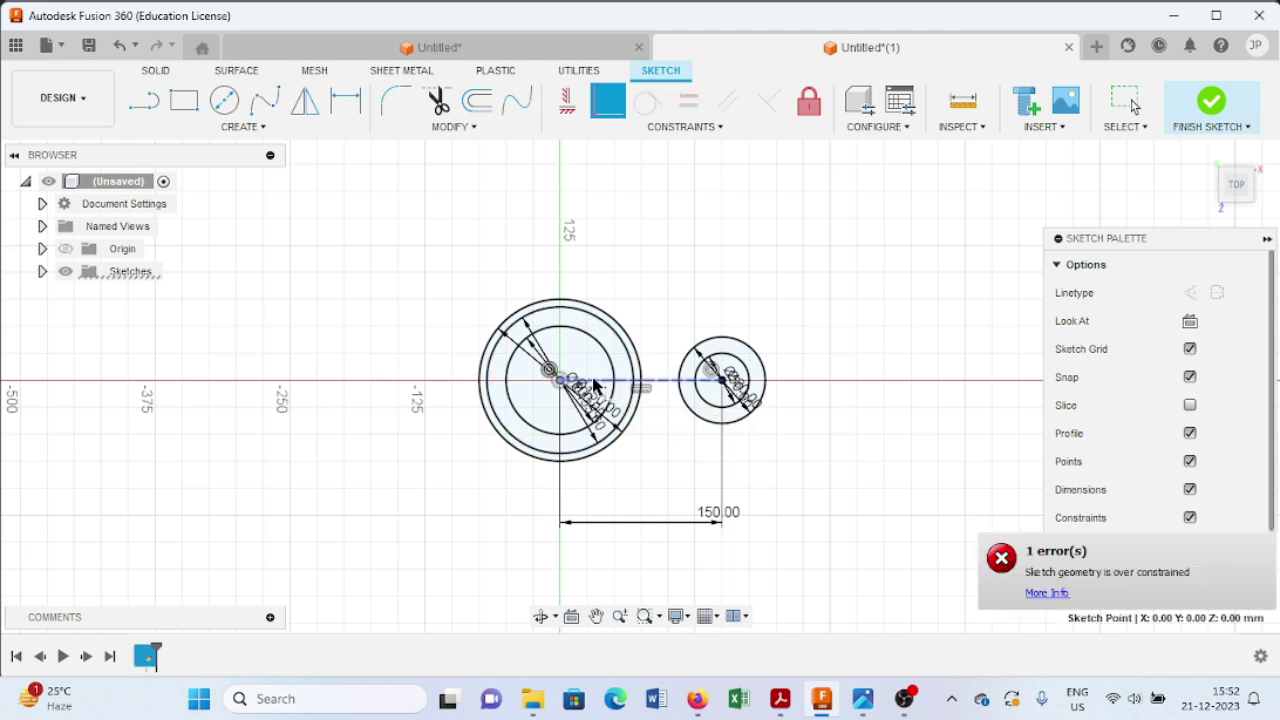
{"action": "left_click", "coordinate": [718, 389]}
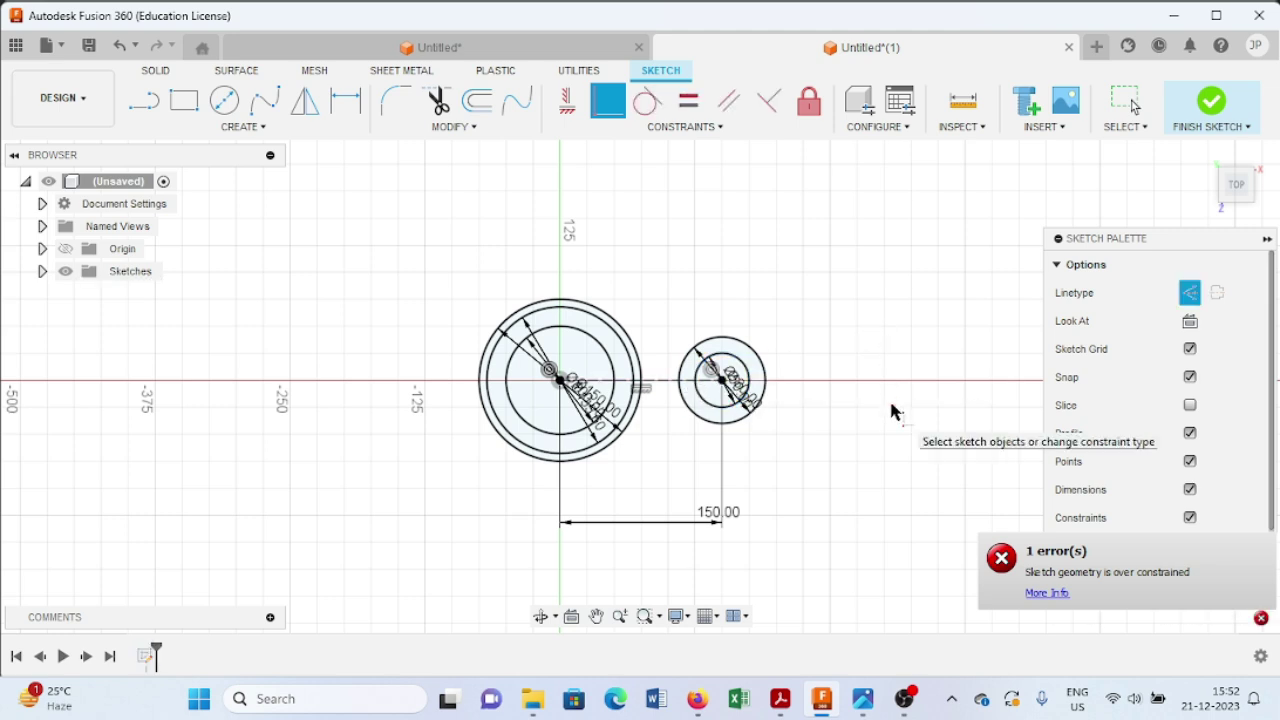
{"action": "key", "text": "Escape"}
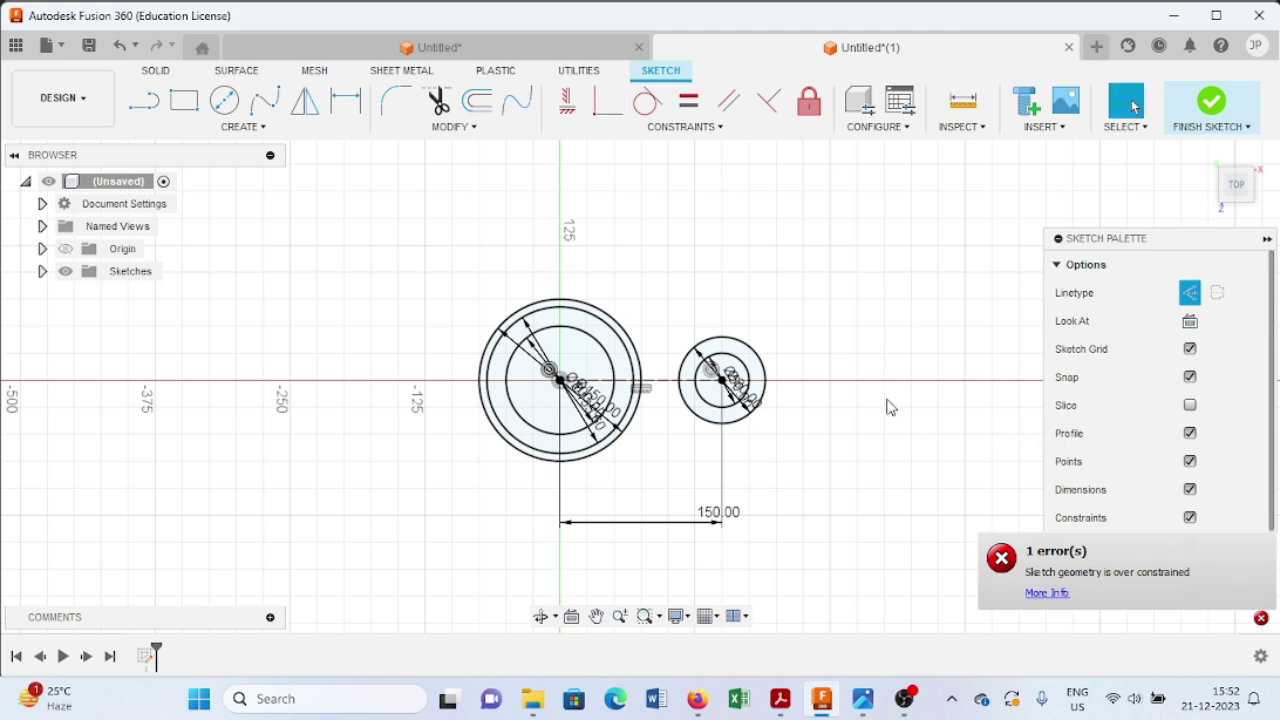
Check the arc radius in the reference drawing and draw a solid 150 mm diameter circle above the gap between the large and small circles
{"action": "left_click", "coordinate": [860, 708]}
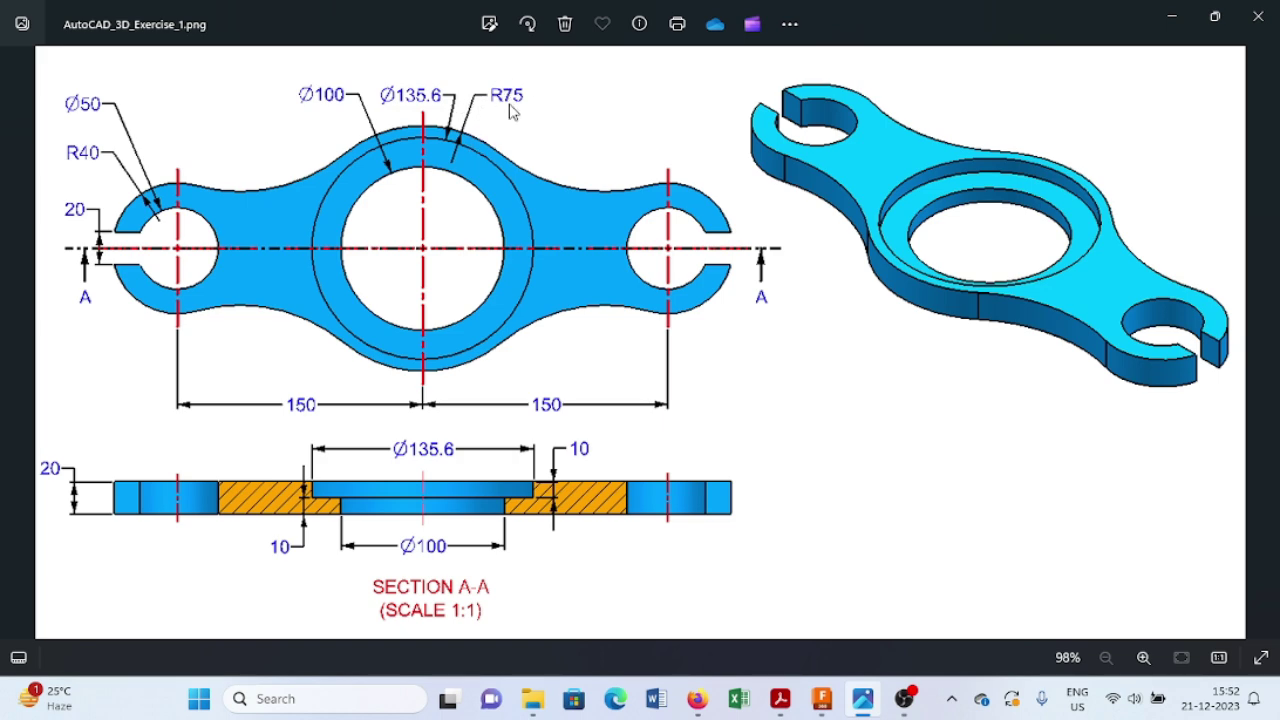
{"action": "left_click", "coordinate": [1167, 22]}
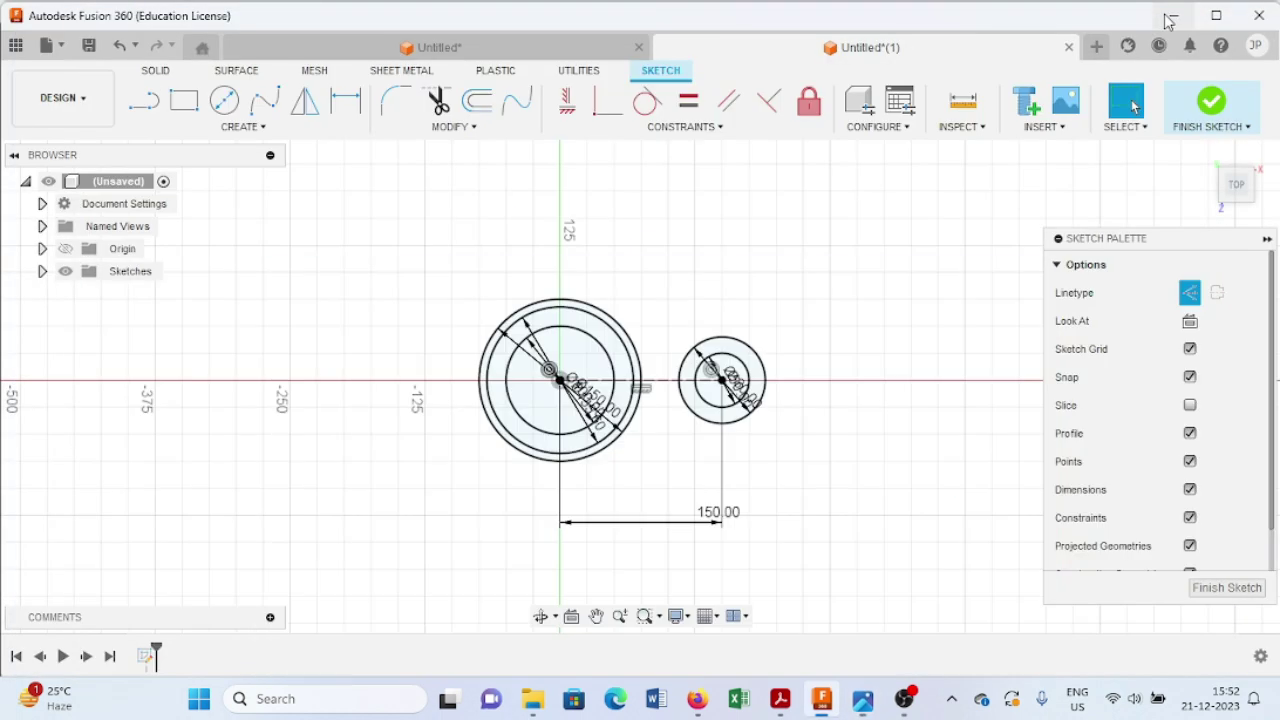
{"action": "left_click", "coordinate": [224, 100]}
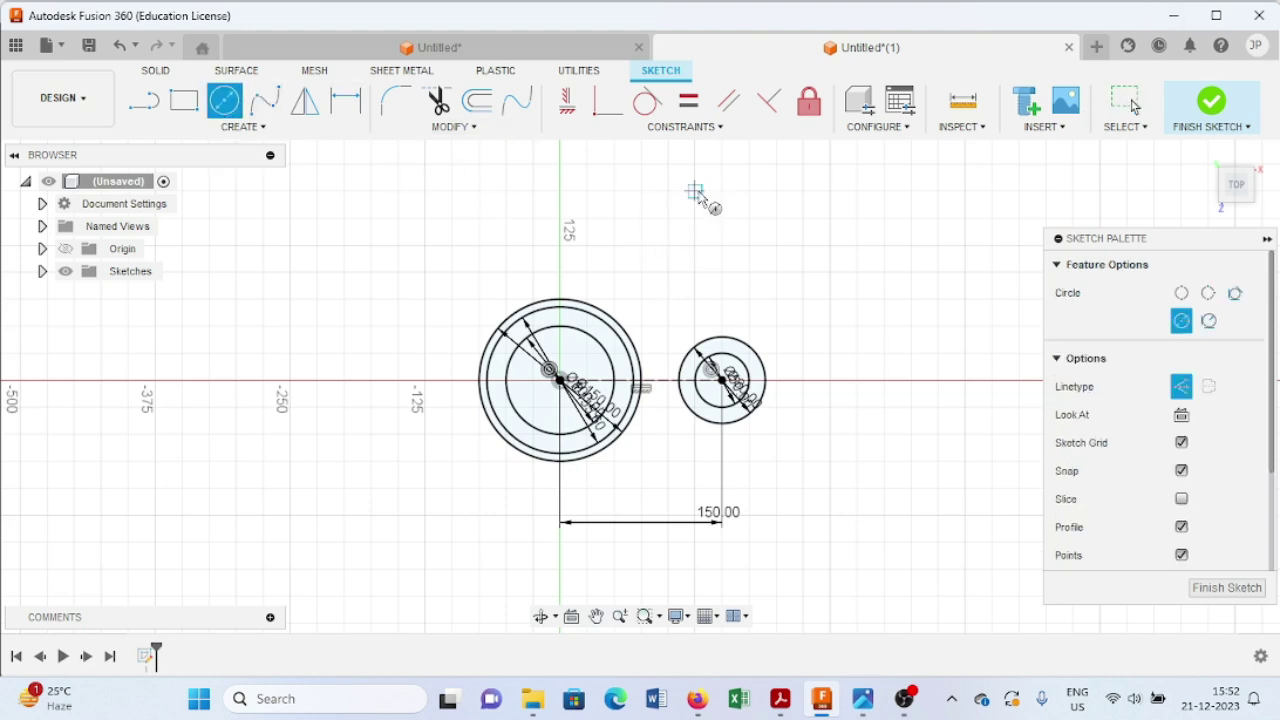
{"action": "left_click", "coordinate": [695, 191]}
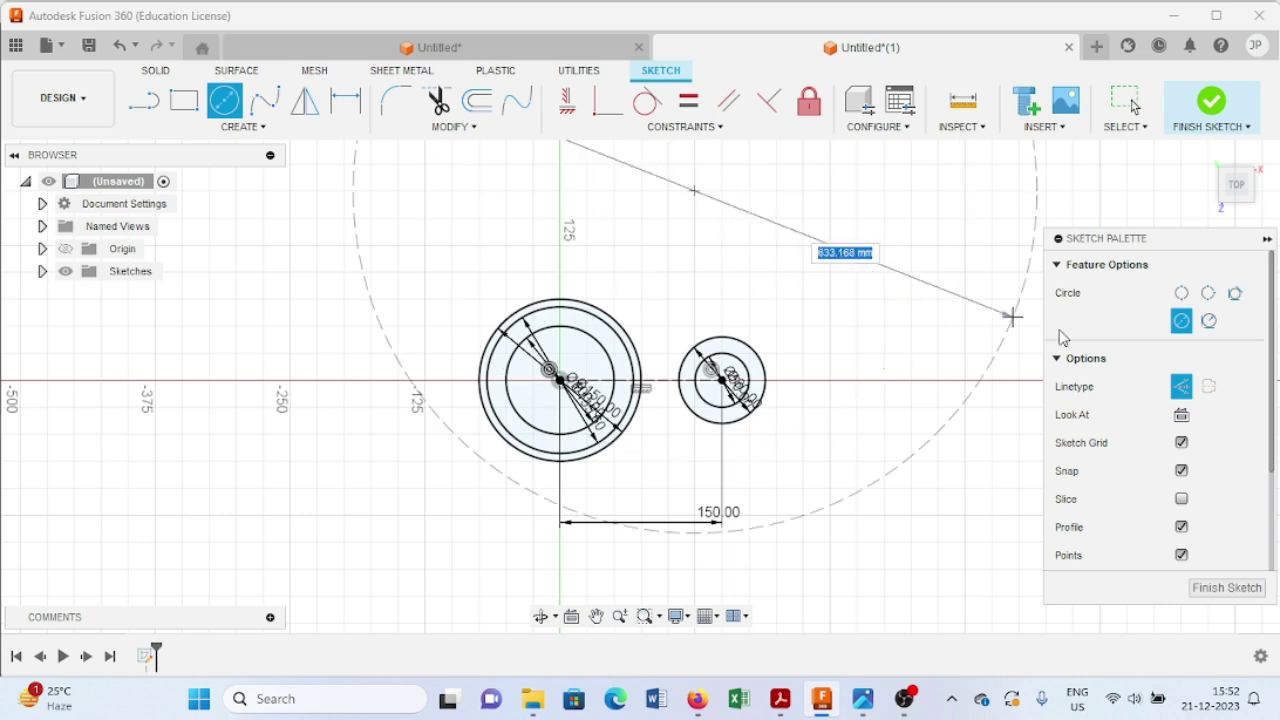
{"action": "left_click", "coordinate": [1181, 386]}
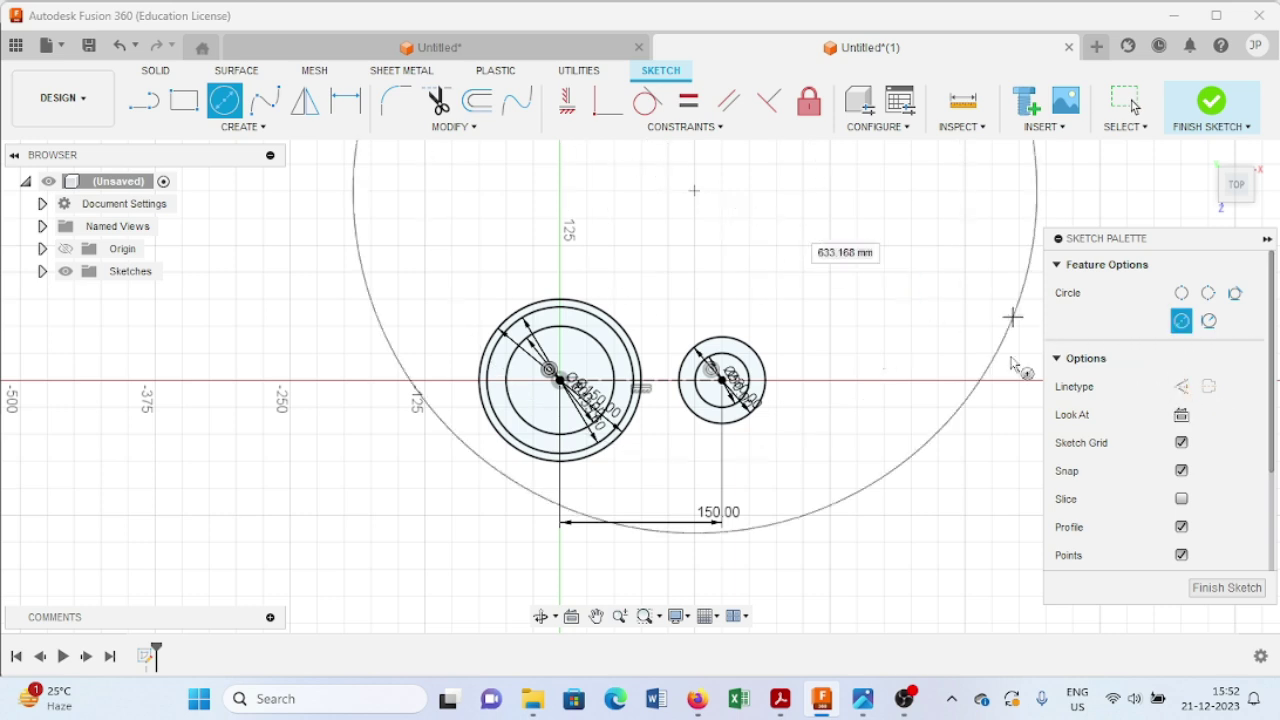
{"action": "type", "text": "150"}
{"action": "key", "text": "Return"}
{"action": "key", "text": "Escape"}
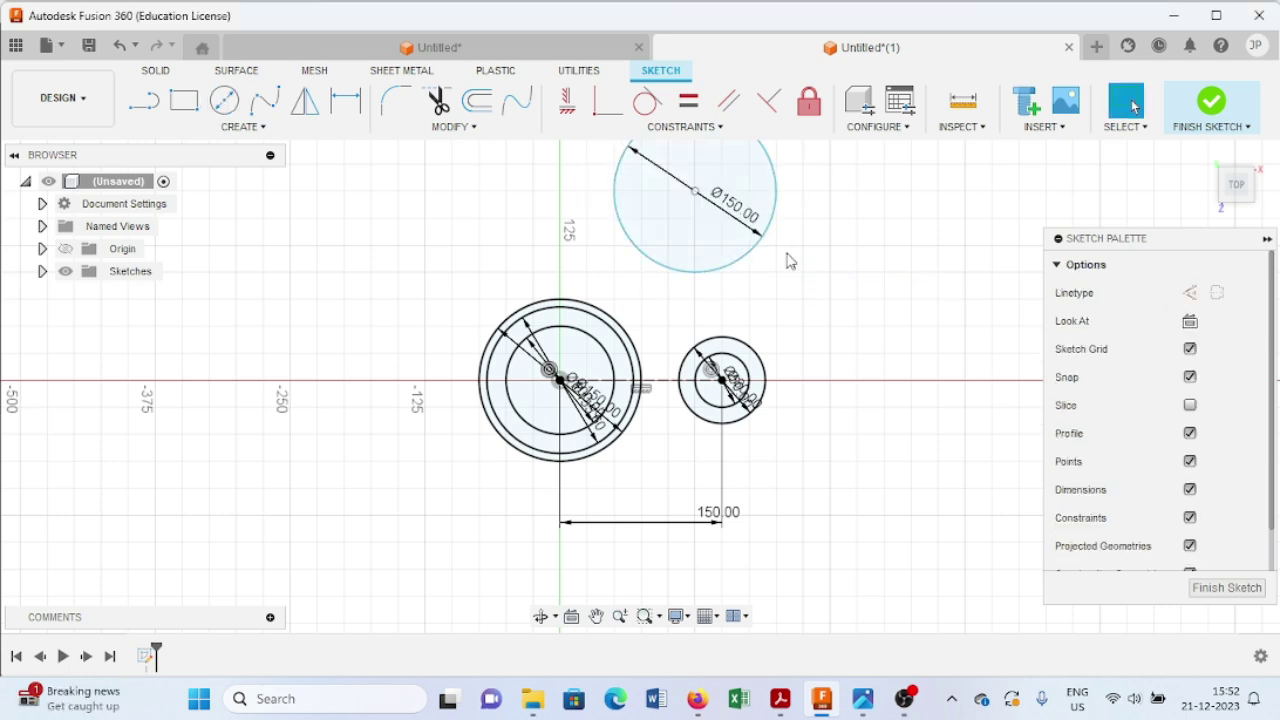
Make the upper 150 mm circle tangent to the outermost central circle and to the 80 mm end circle
{"action": "left_click", "coordinate": [642, 102]}
{"action": "left_click", "coordinate": [628, 234]}
{"action": "left_click", "coordinate": [597, 308]}
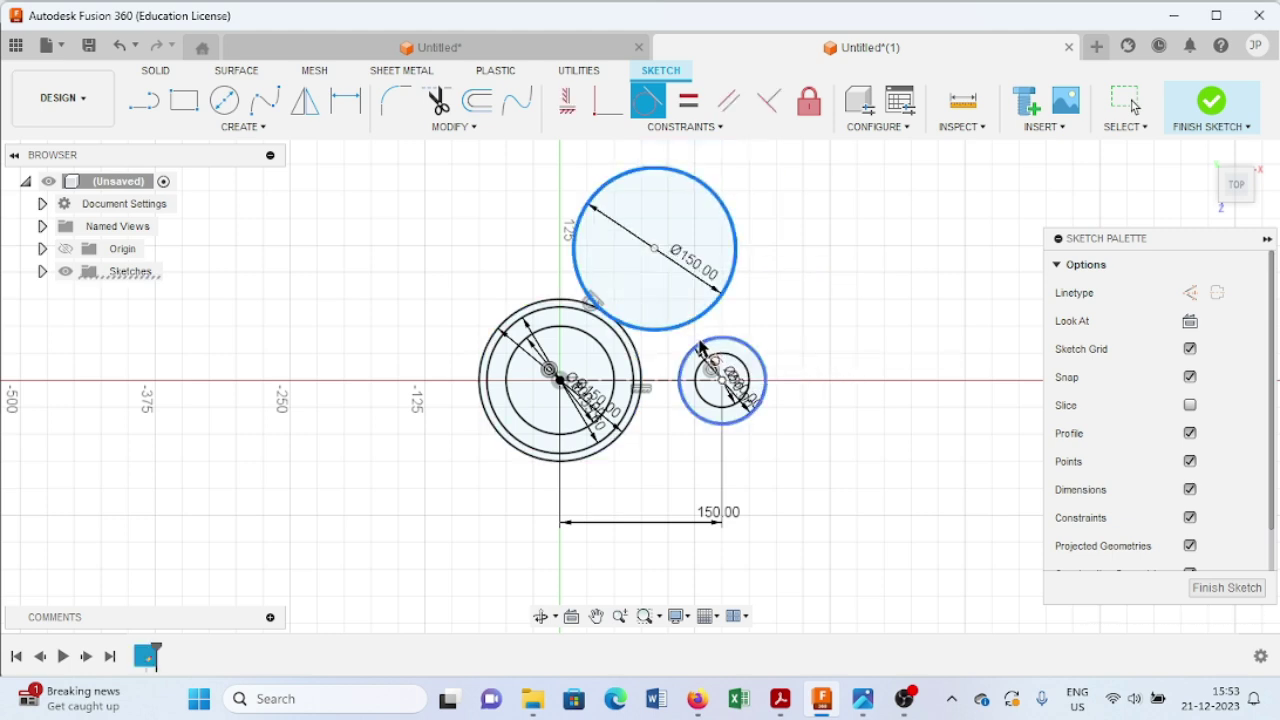
{"action": "left_click", "coordinate": [695, 358]}
{"action": "key", "text": "Escape"}
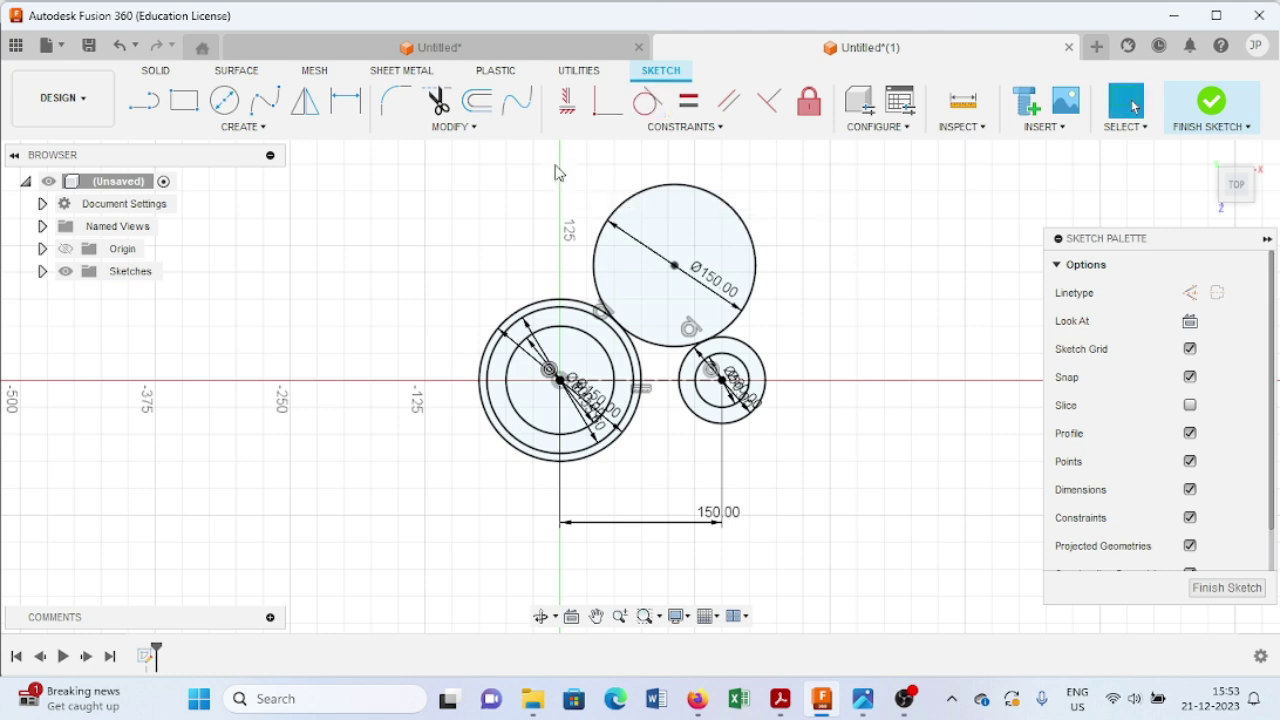
Trim away the upper part of the tangent circle, leaving only the concave arc joining the large and small circles
{"action": "left_click", "coordinate": [436, 101]}
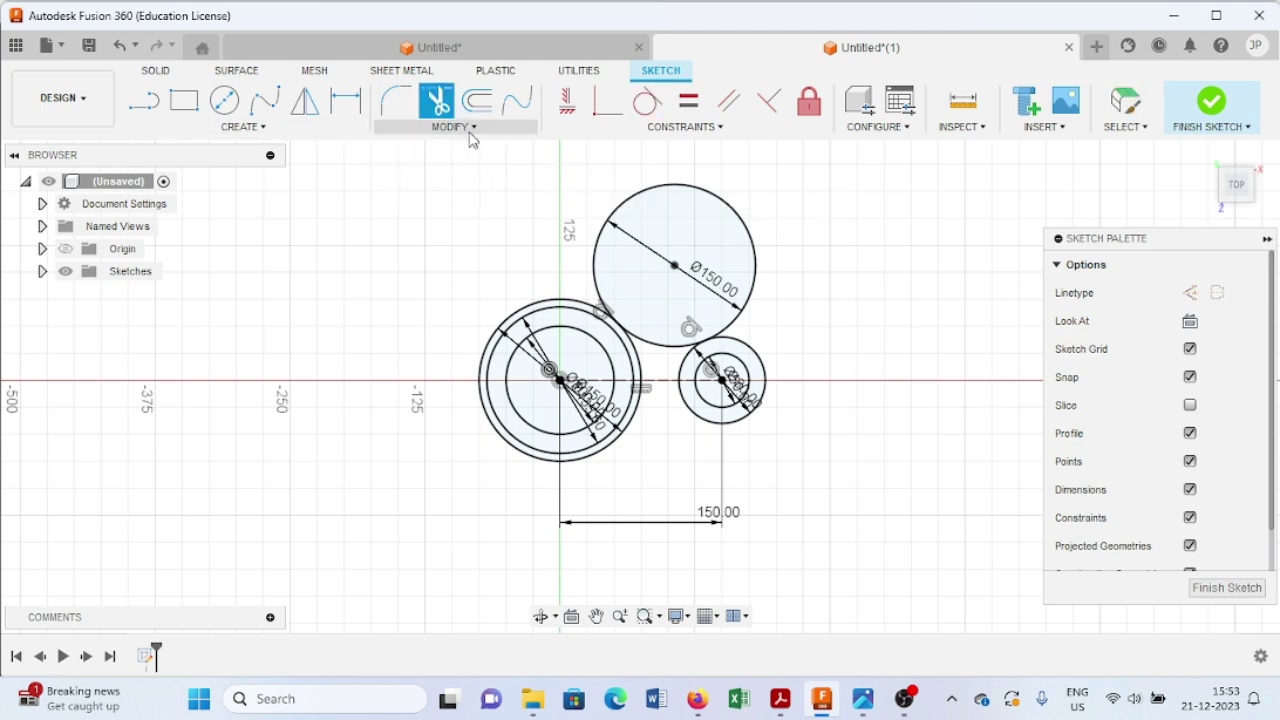
{"action": "left_click", "coordinate": [645, 190]}
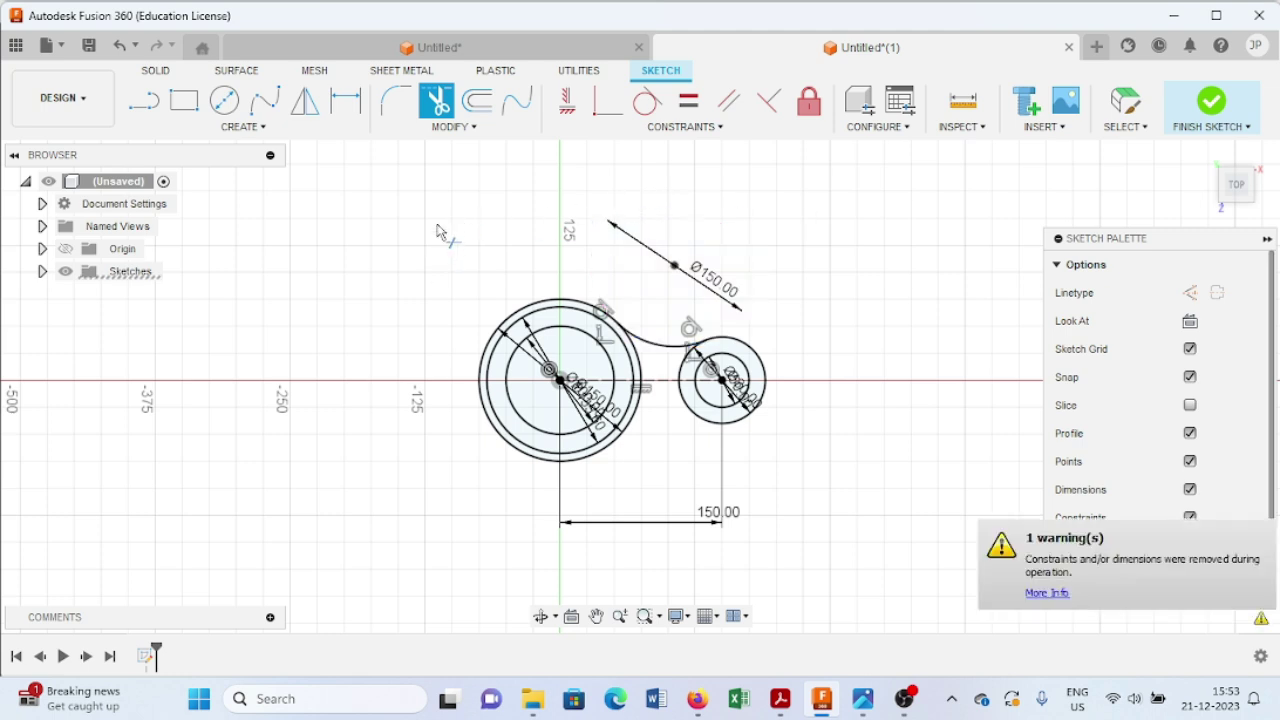
{"action": "key", "text": "Escape"}
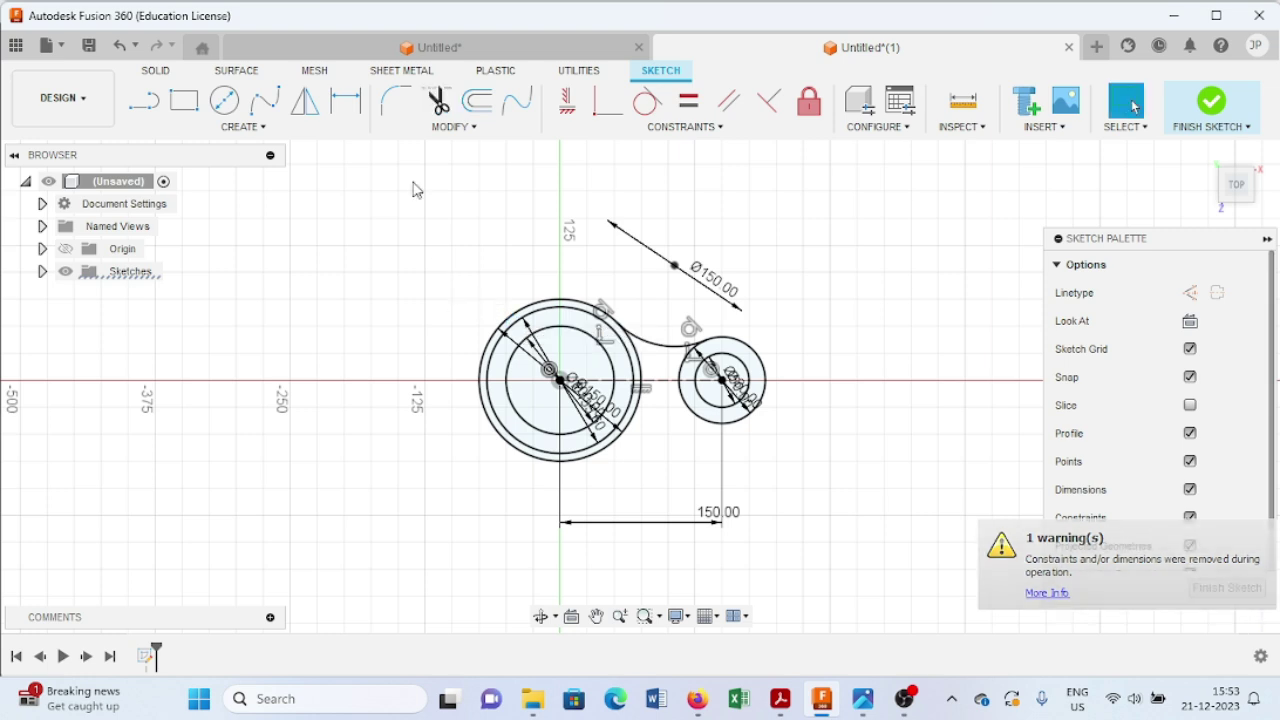
Draw a vertical construction line from the origin upward past the central circles
{"action": "left_click", "coordinate": [143, 100]}
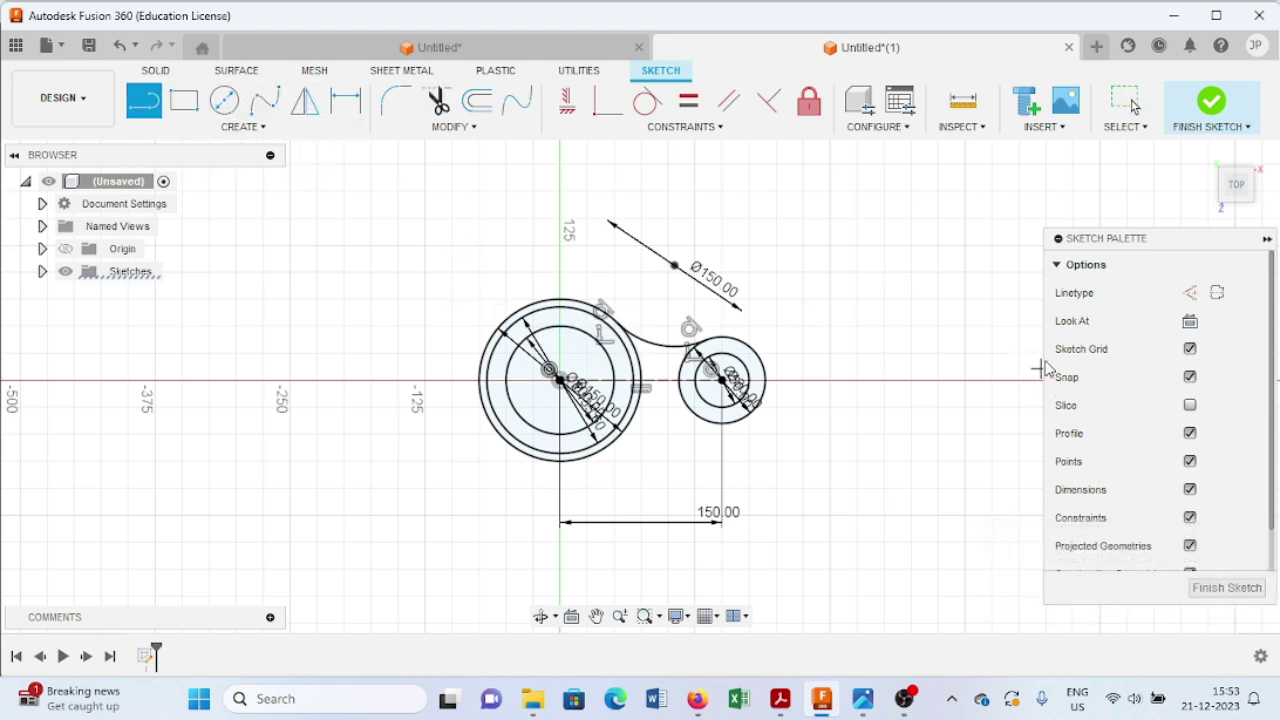
{"action": "left_click", "coordinate": [1189, 293]}
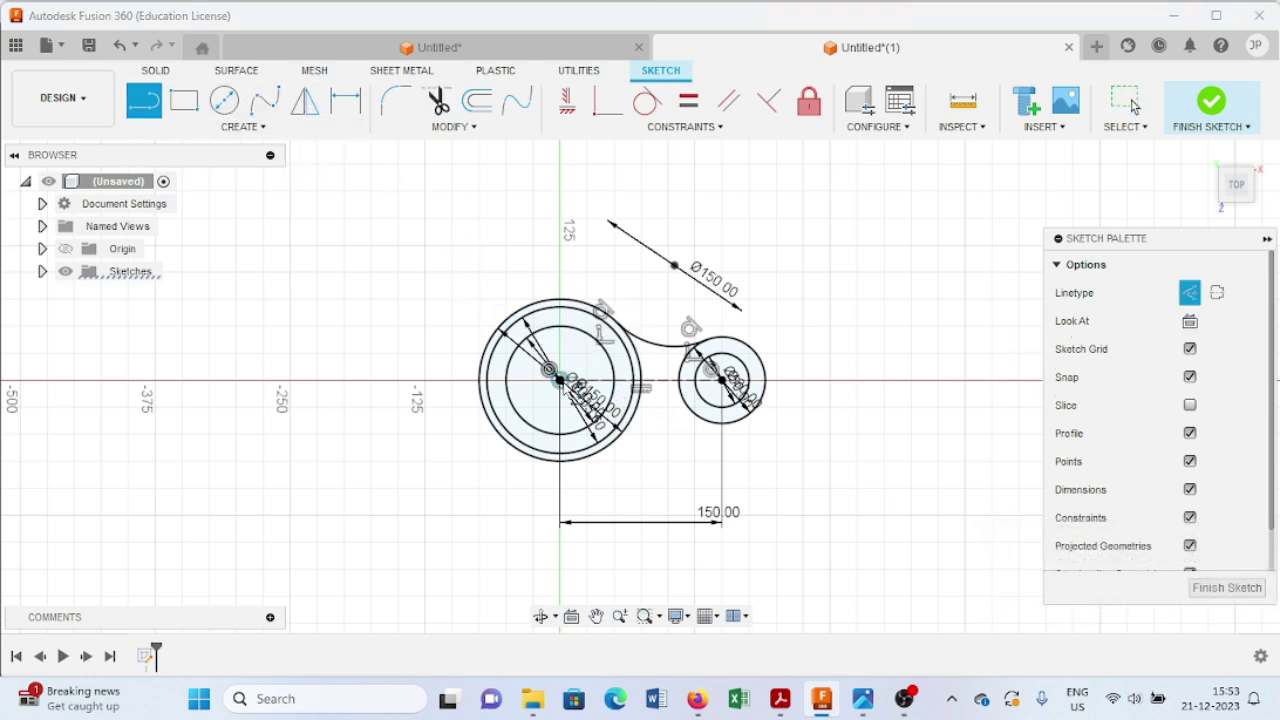
{"action": "left_click", "coordinate": [560, 380]}
{"action": "left_click", "coordinate": [563, 191]}
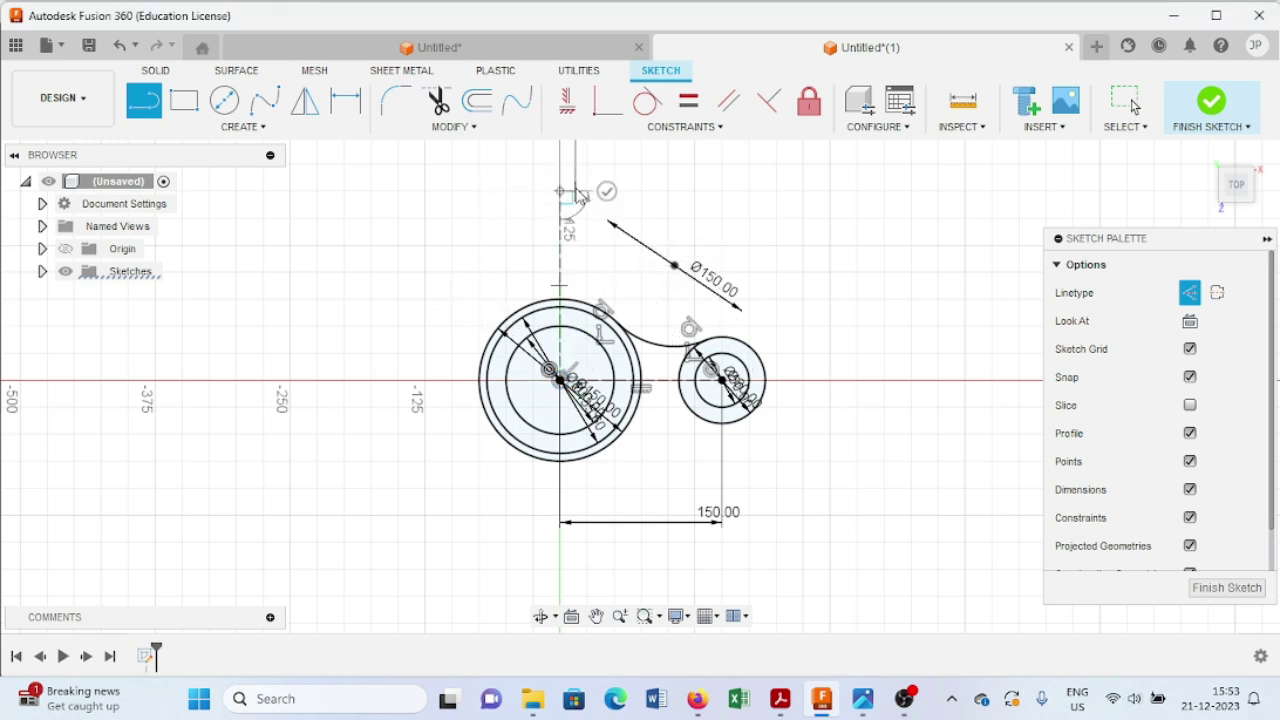
{"action": "key", "text": "Escape"}
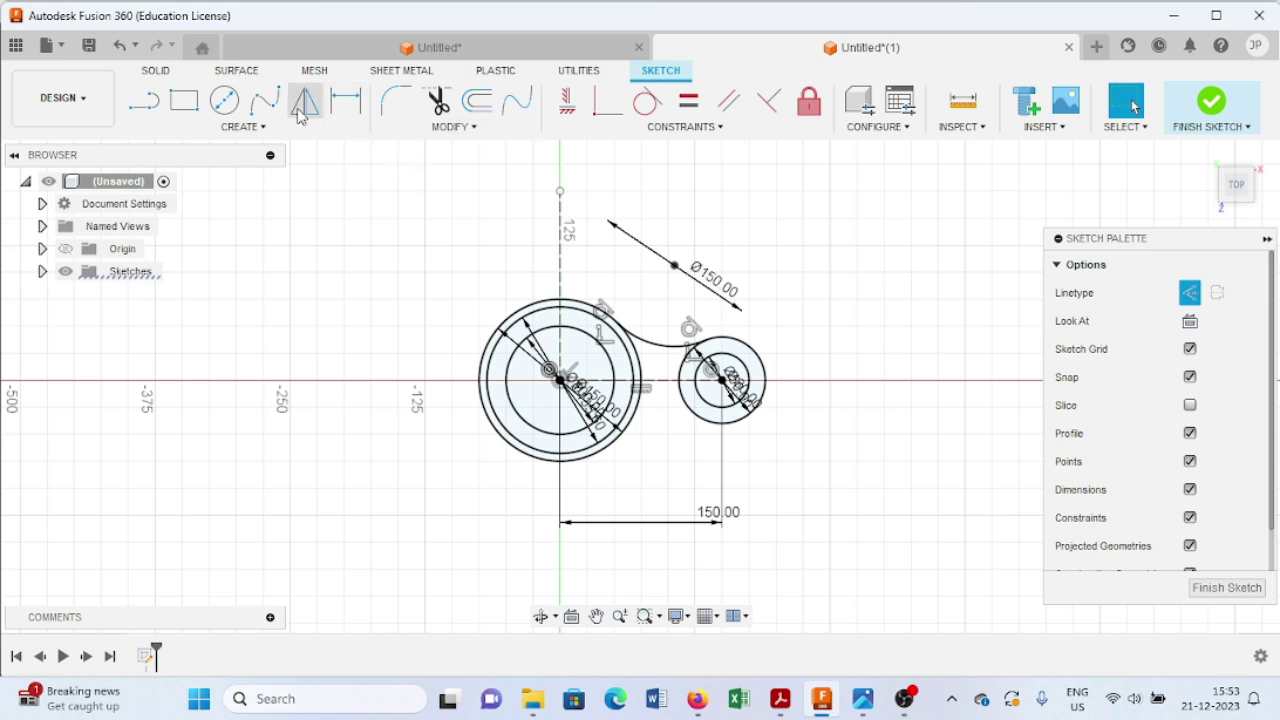
Mirror the concave connecting arc about the horizontal construction line
{"action": "left_click", "coordinate": [305, 104]}
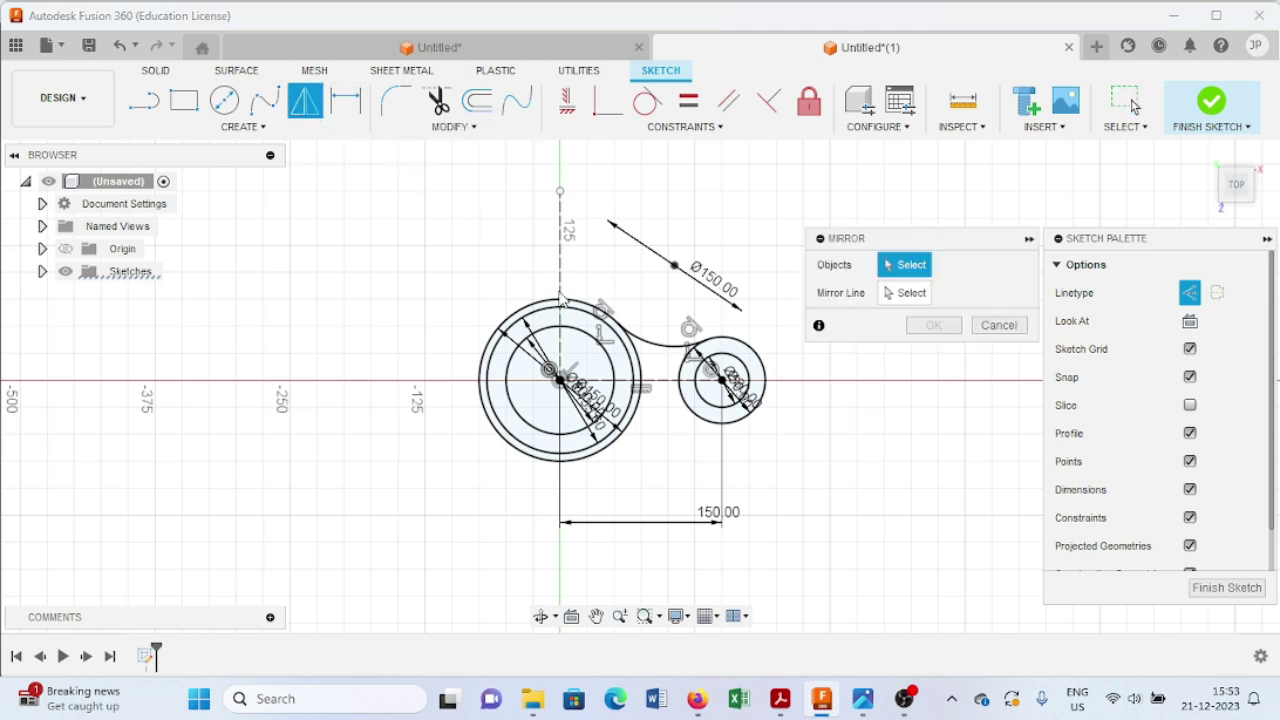
{"action": "left_click", "coordinate": [663, 346]}
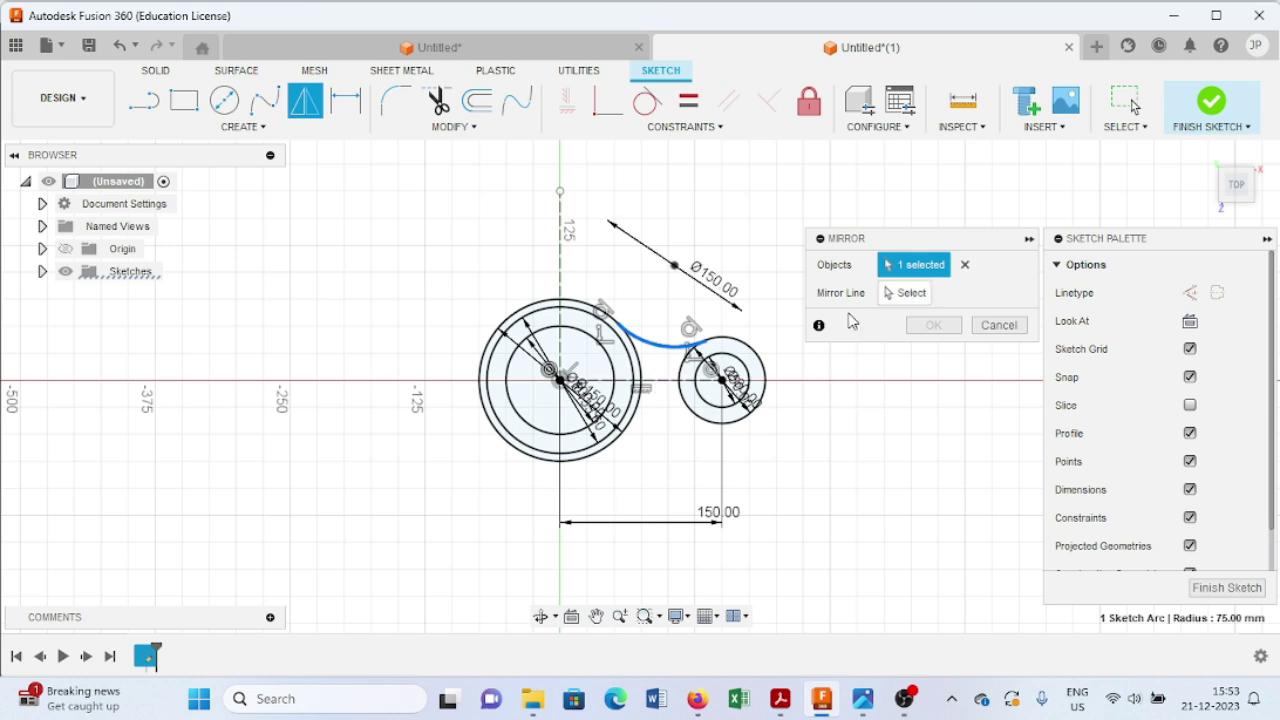
{"action": "left_click", "coordinate": [906, 293]}
{"action": "left_click", "coordinate": [663, 383]}
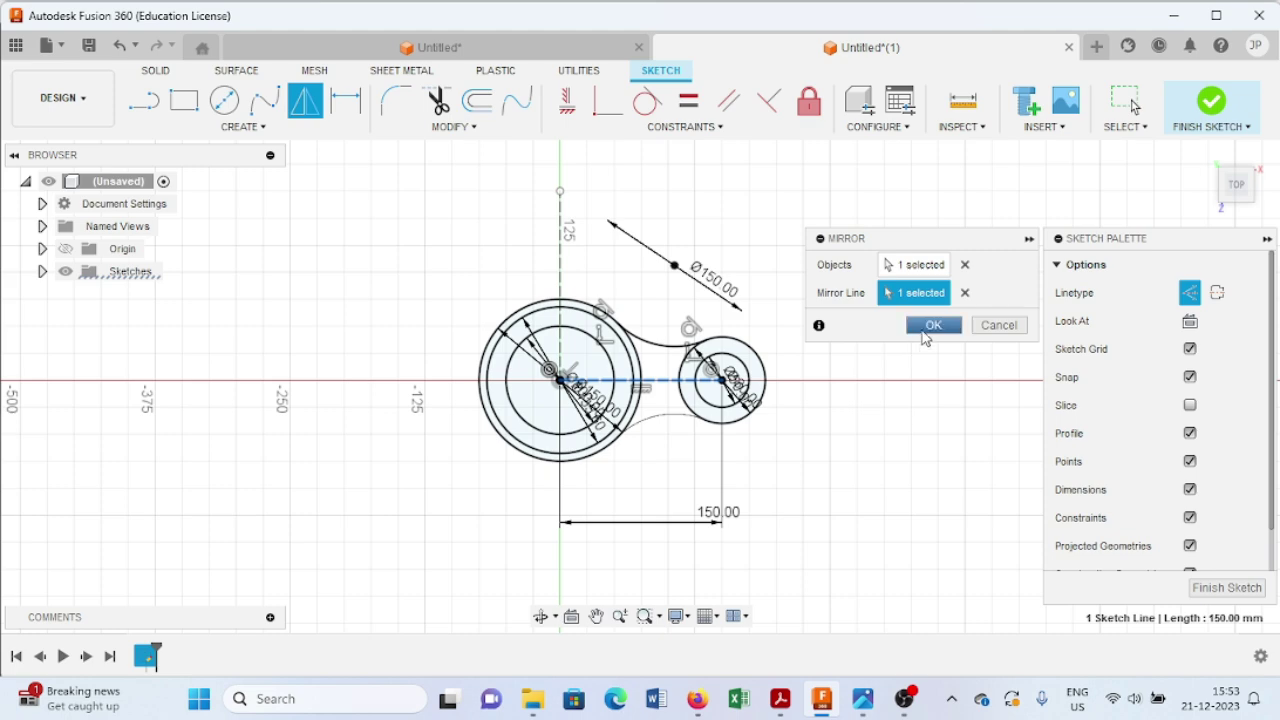
{"action": "left_click", "coordinate": [930, 326]}
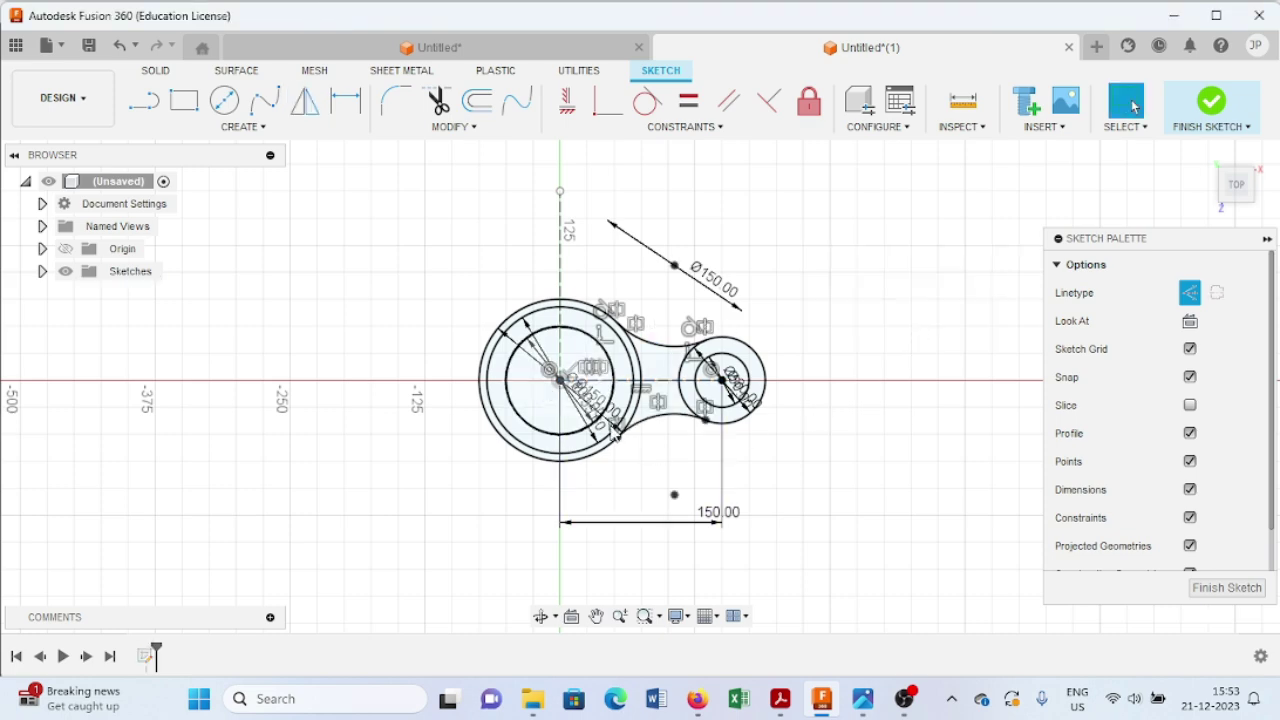
Check the slot in the reference drawing and draw a solid 50 x 20 mm center rectangle centred on the 50 mm circle's outer quadrant point
{"action": "left_click", "coordinate": [863, 700]}
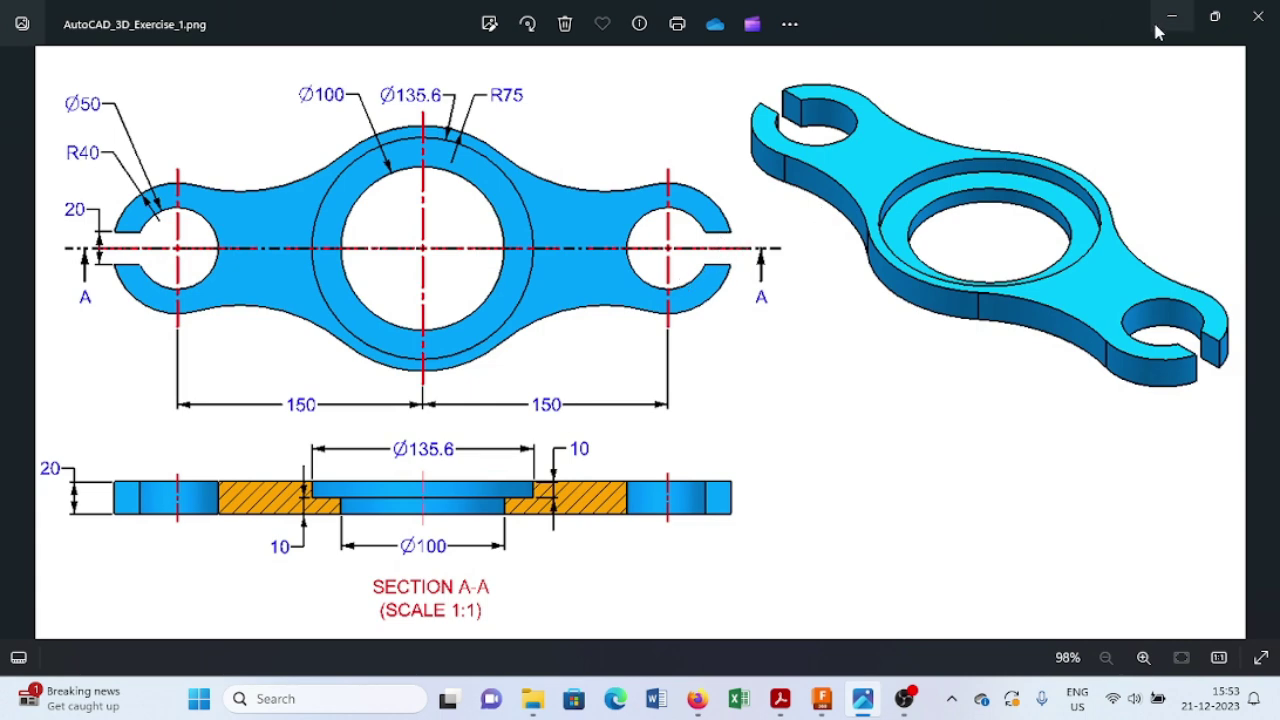
{"action": "left_click", "coordinate": [1173, 21]}
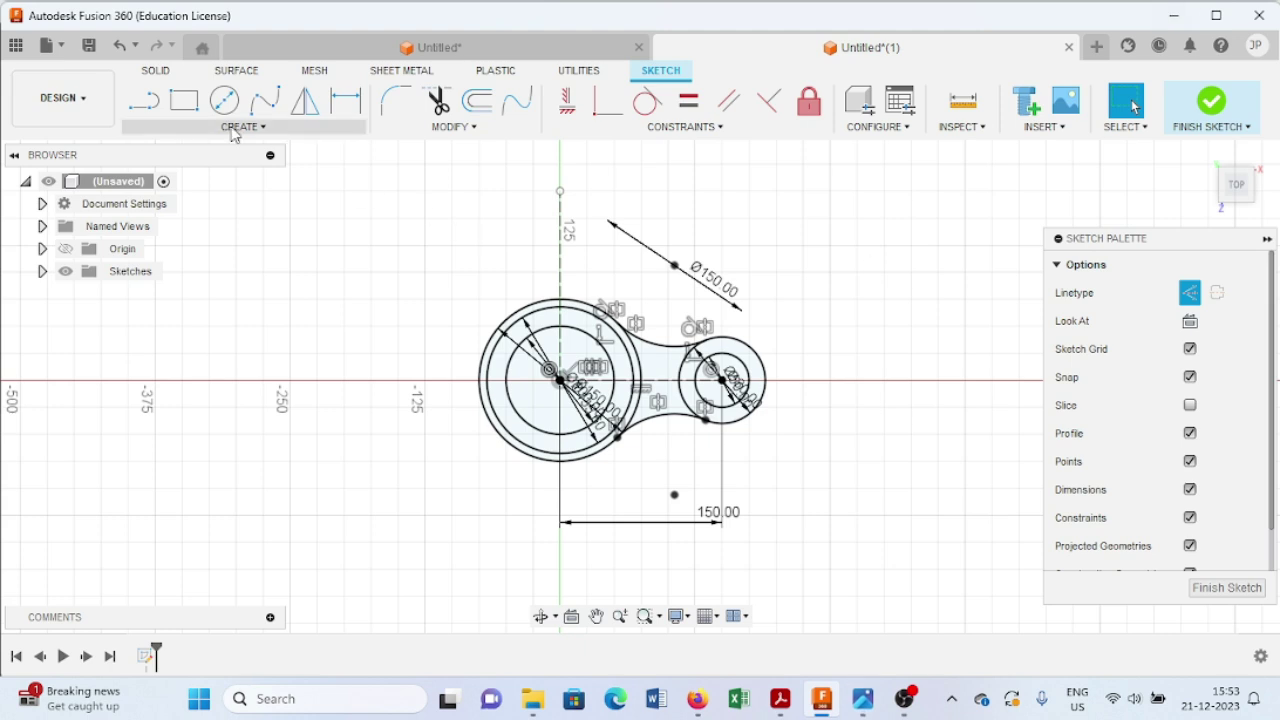
{"action": "left_click", "coordinate": [184, 100]}
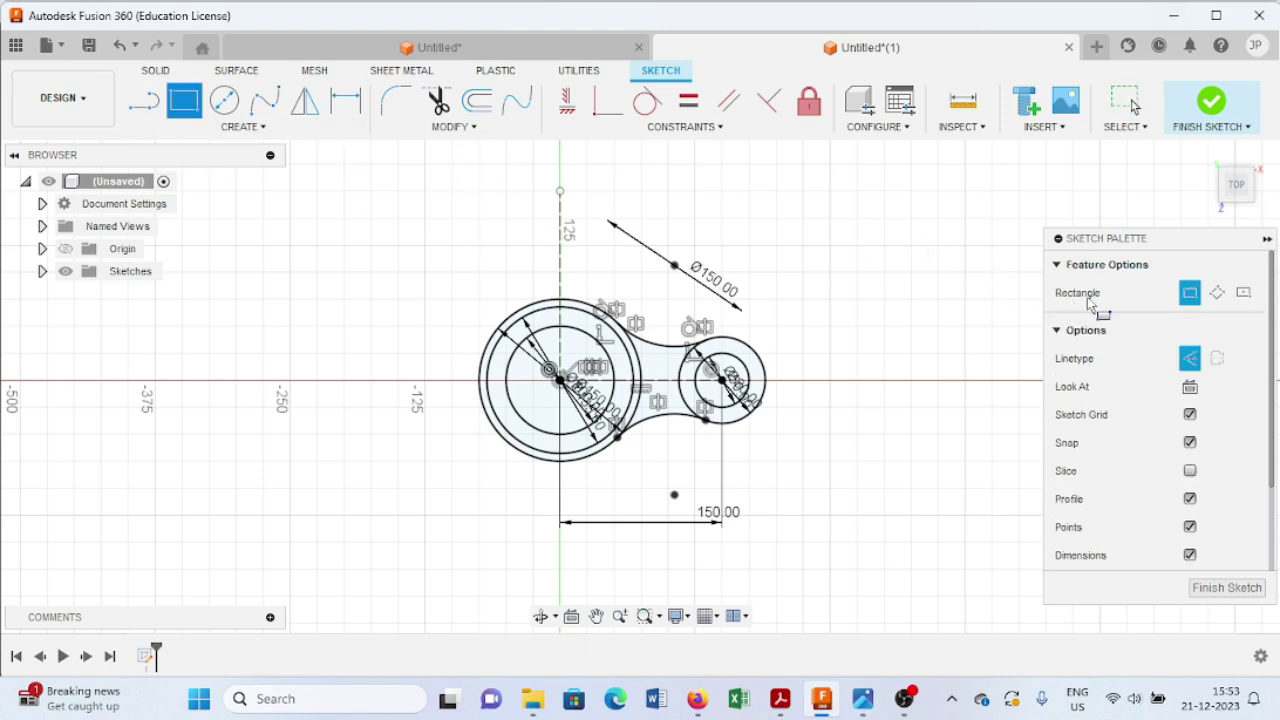
{"action": "left_click", "coordinate": [1243, 292]}
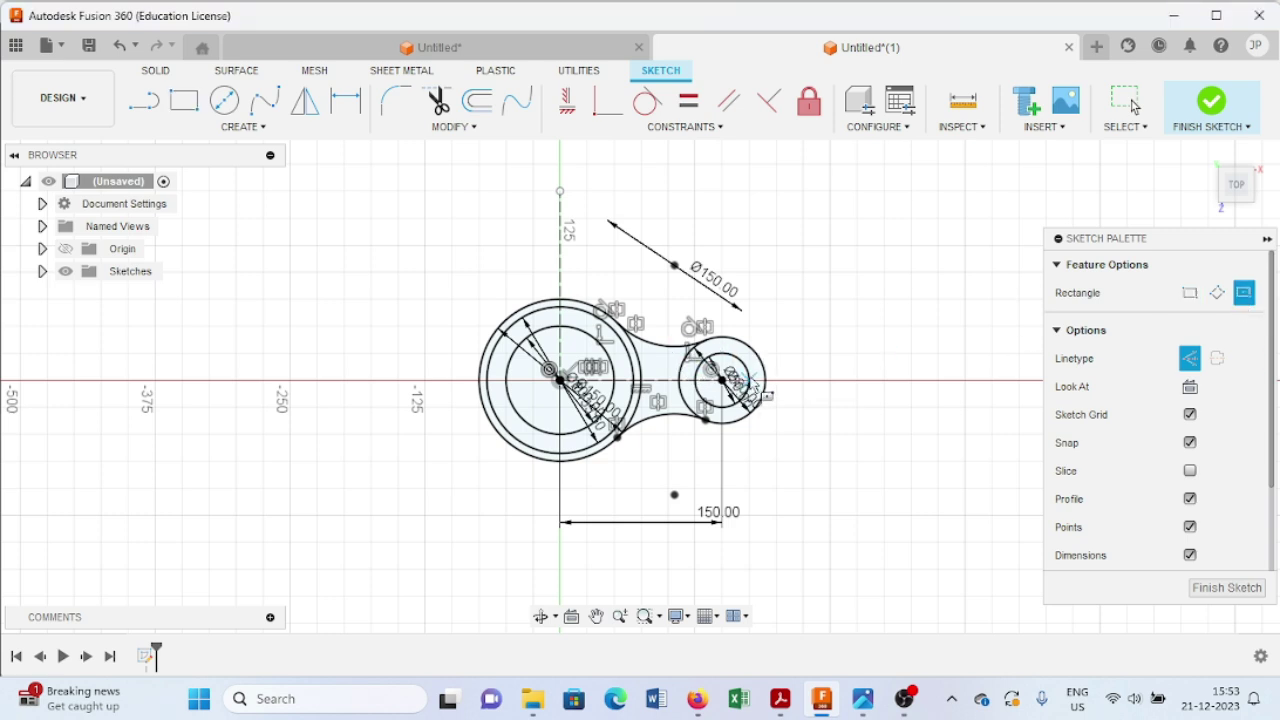
{"action": "left_click", "coordinate": [750, 382]}
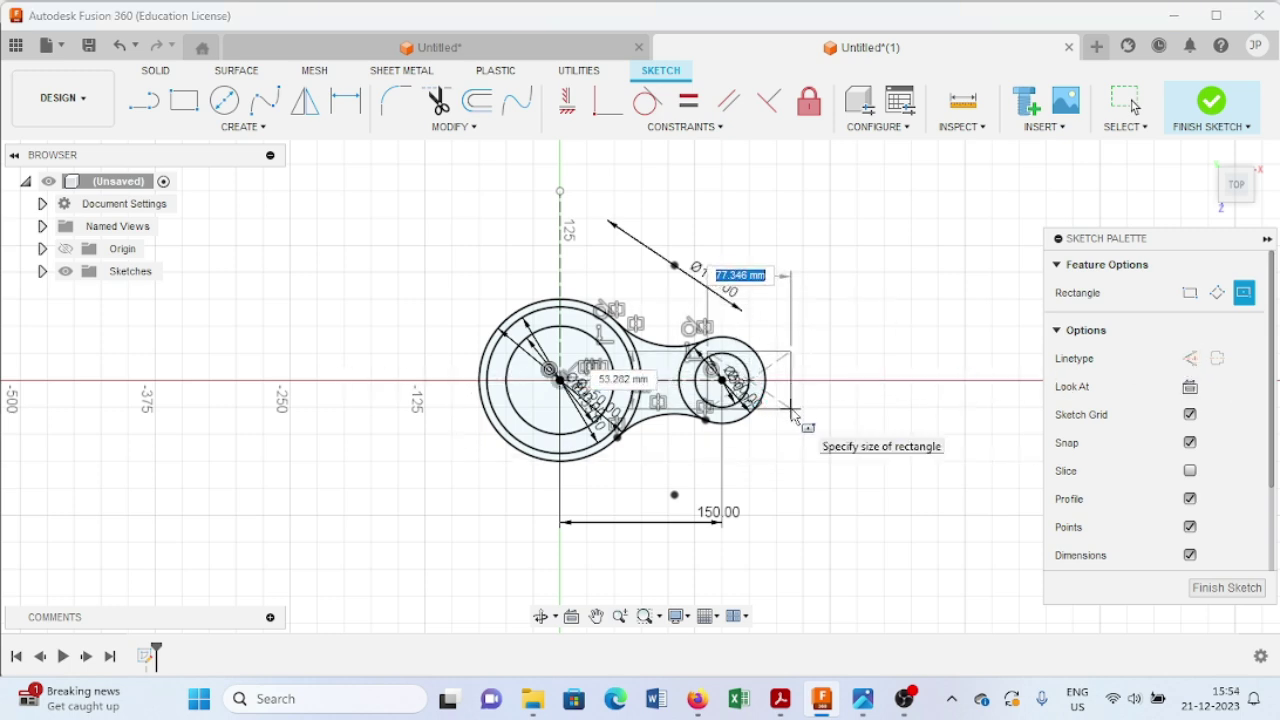
{"action": "type", "text": "50"}
{"action": "key", "text": "Tab"}
{"action": "key", "text": "Tab"}
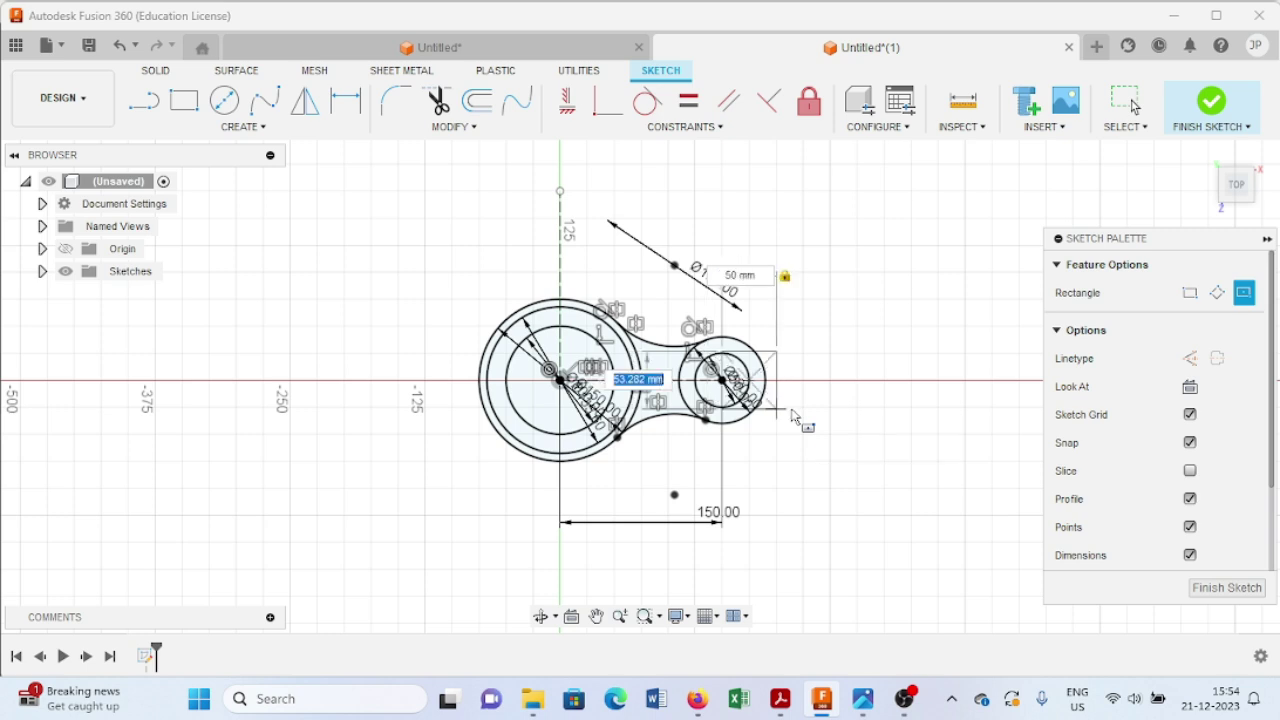
{"action": "type", "text": "20"}
{"action": "key", "text": "Tab"}
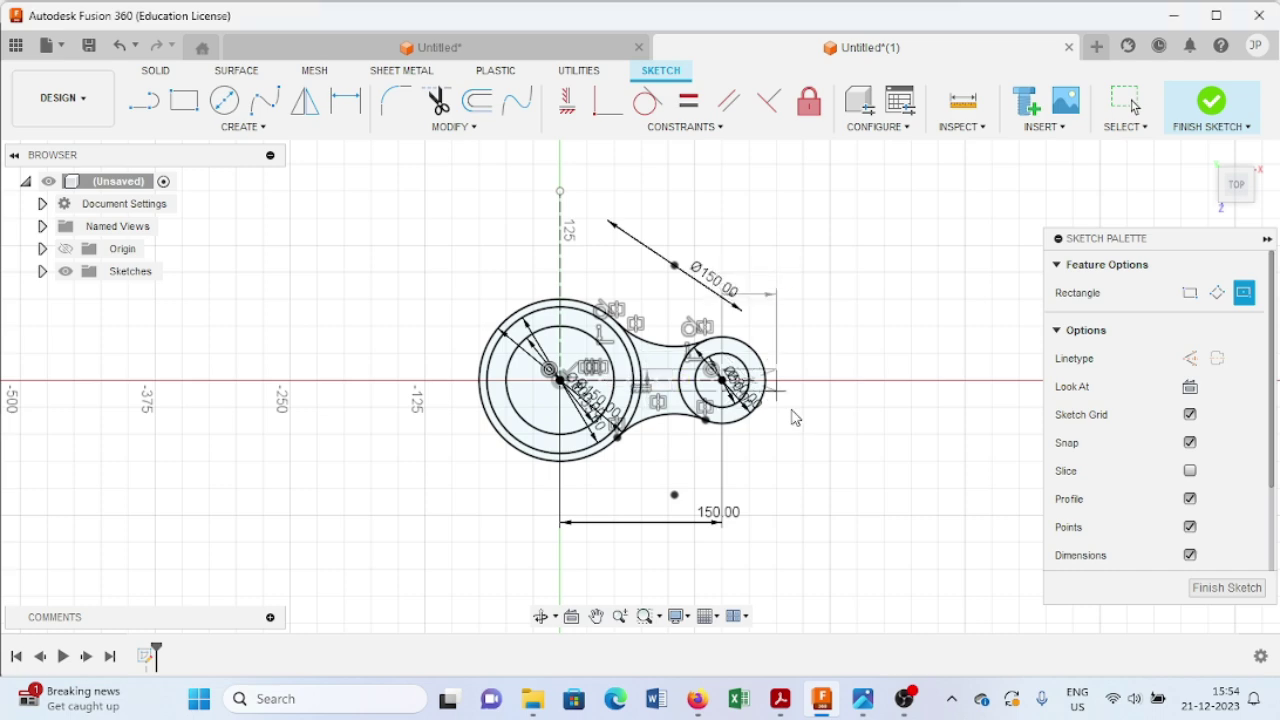
{"action": "key", "text": "Return"}
Trim the slot rectangle so that only its horizontal edges between the 50 mm and 80 mm circles remain
{"action": "scroll", "coordinate": [795, 414], "scroll_direction": "up", "scroll_amount": 5}
{"action": "scroll", "coordinate": [899, 405], "scroll_direction": "up", "scroll_amount": 2}
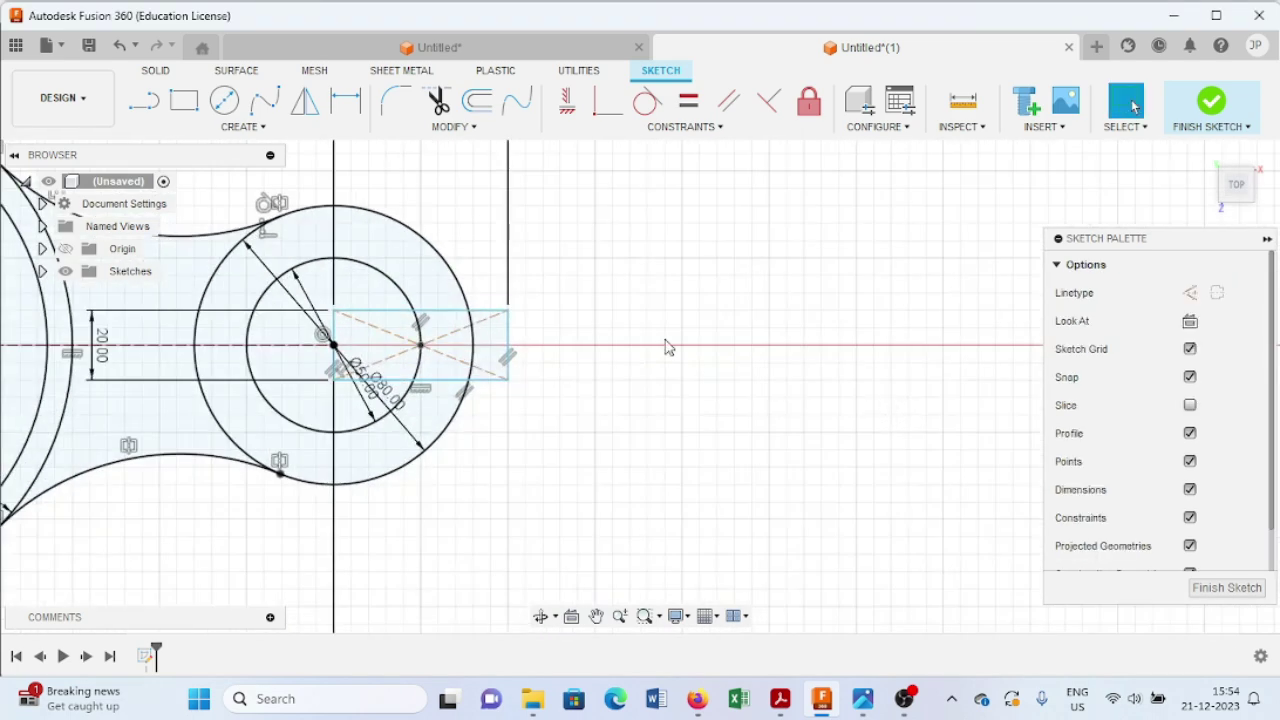
{"action": "scroll", "coordinate": [650, 285], "scroll_direction": "up", "scroll_amount": 2}
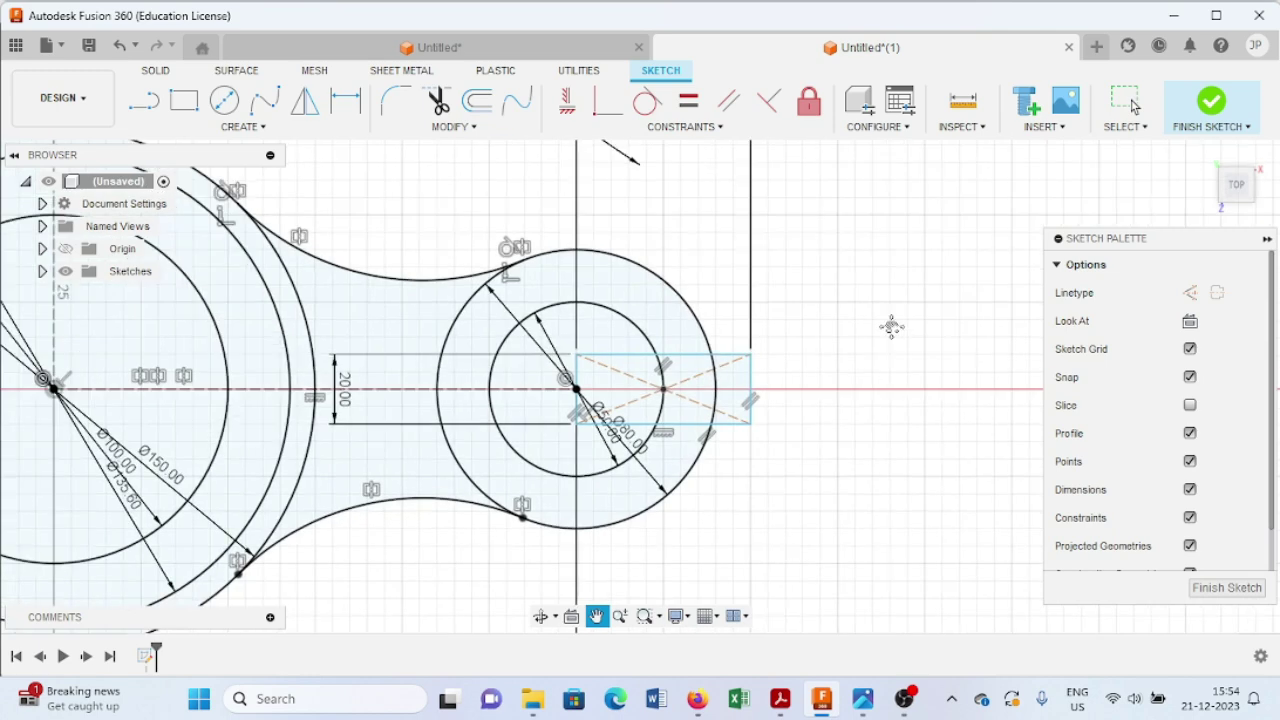
{"action": "left_click", "coordinate": [437, 100]}
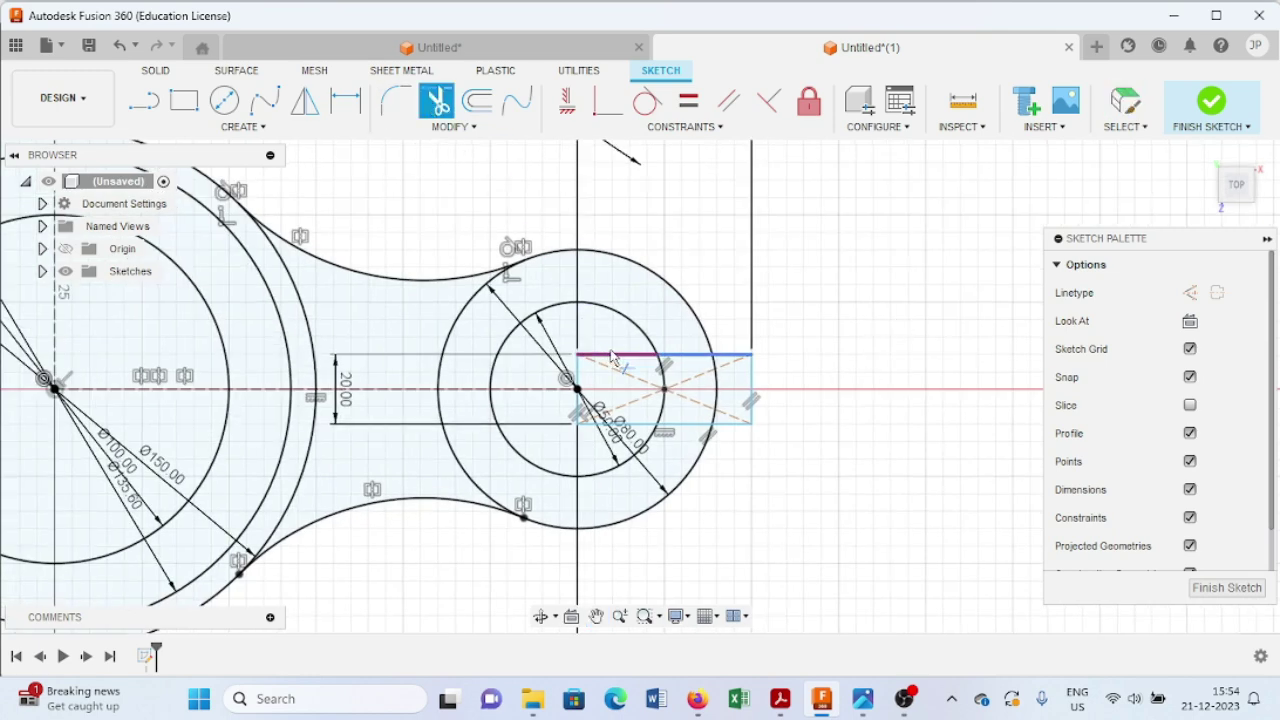
{"action": "left_click", "coordinate": [610, 356]}
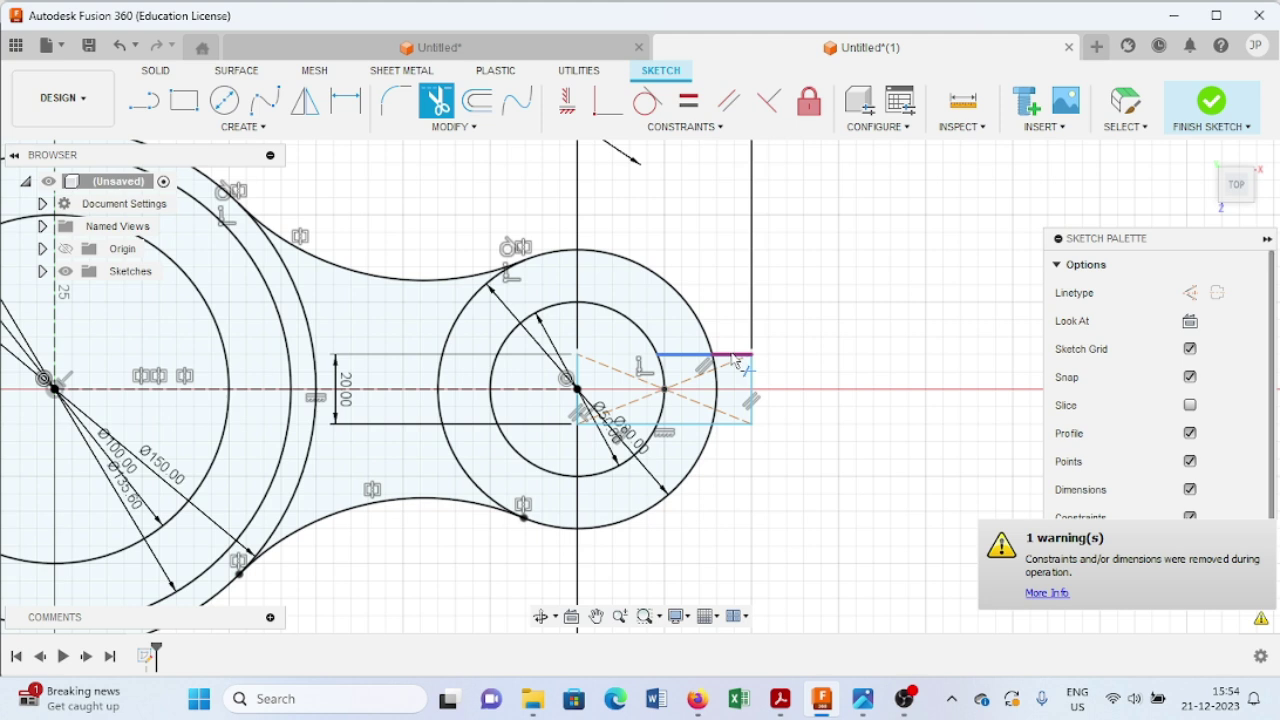
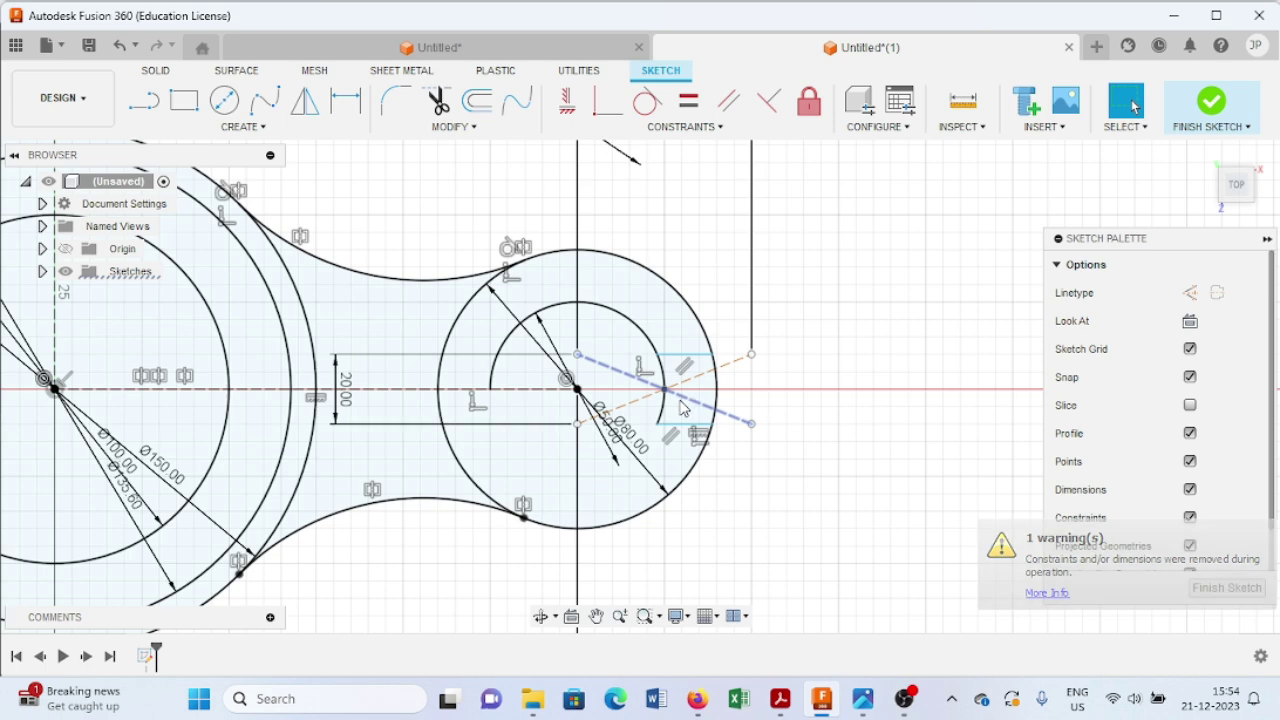
Undo the last trim of the 50 mm end circle and break the 50 mm and 80 mm circles at the slot edges
{"action": "key", "text": "ctrl+z"}
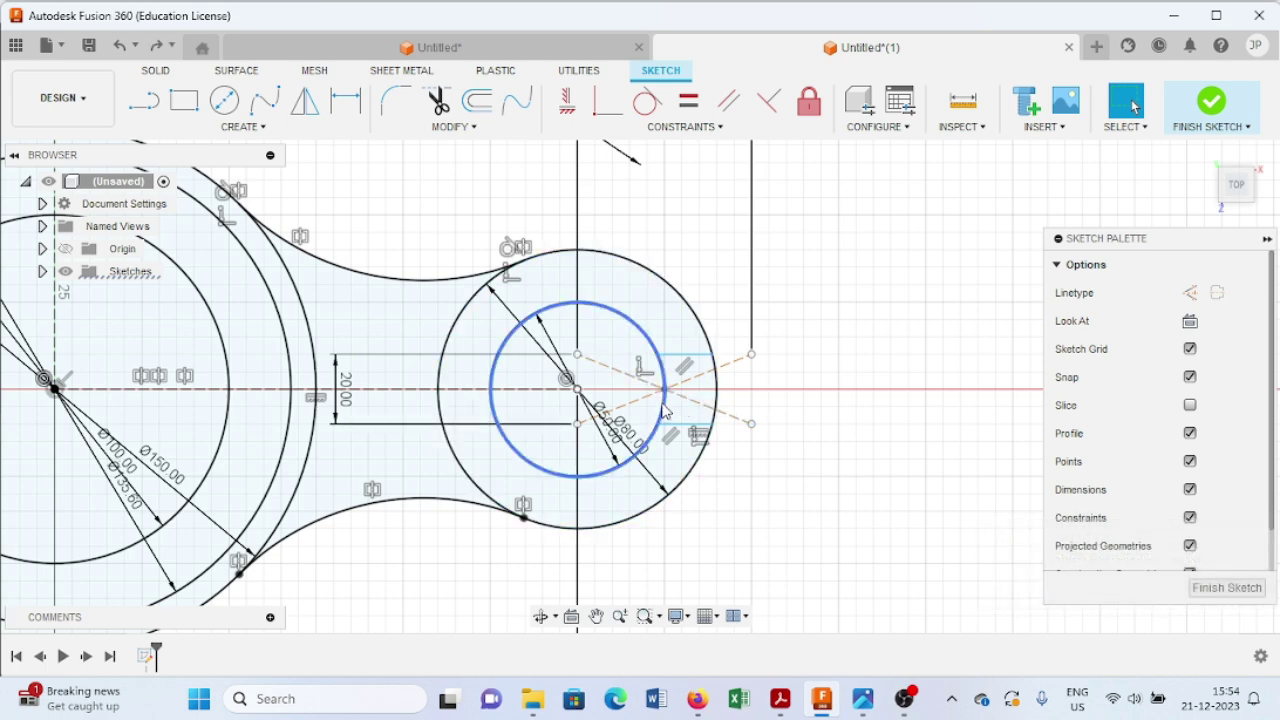
{"action": "scroll", "coordinate": [672, 402], "scroll_direction": "up", "scroll_amount": 3}
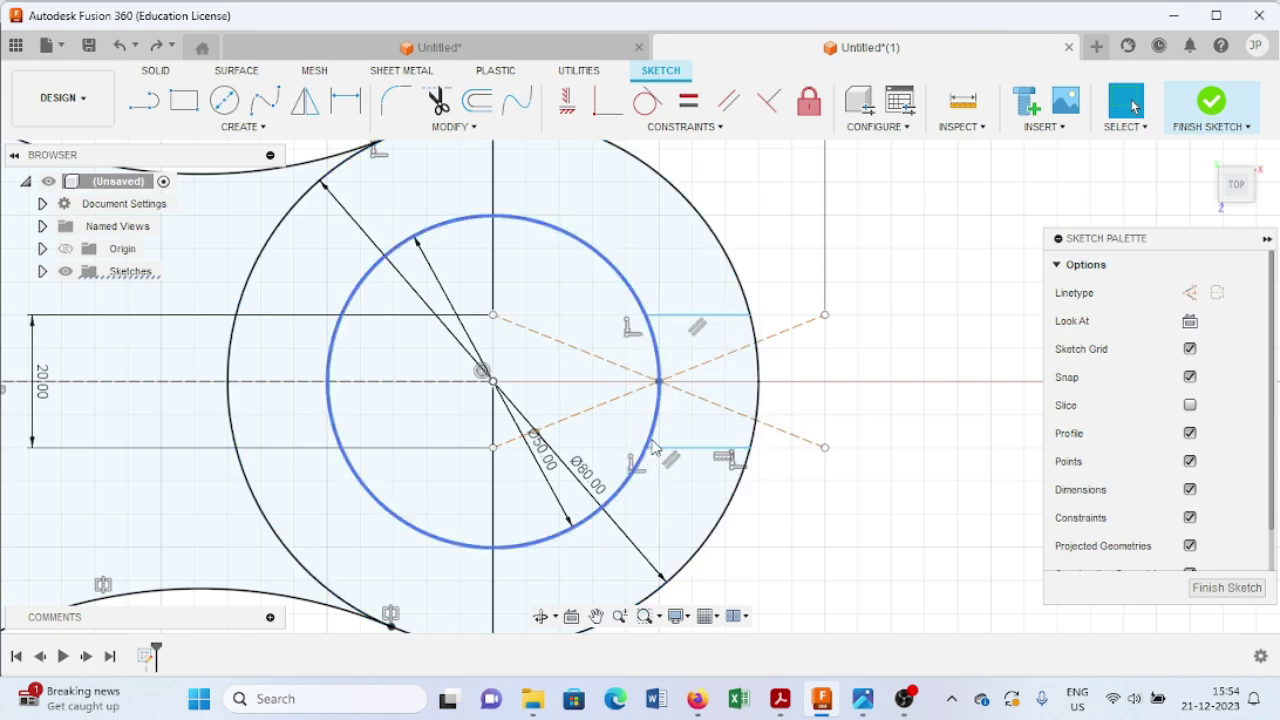
{"action": "scroll", "coordinate": [660, 432], "scroll_direction": "up", "scroll_amount": 2}
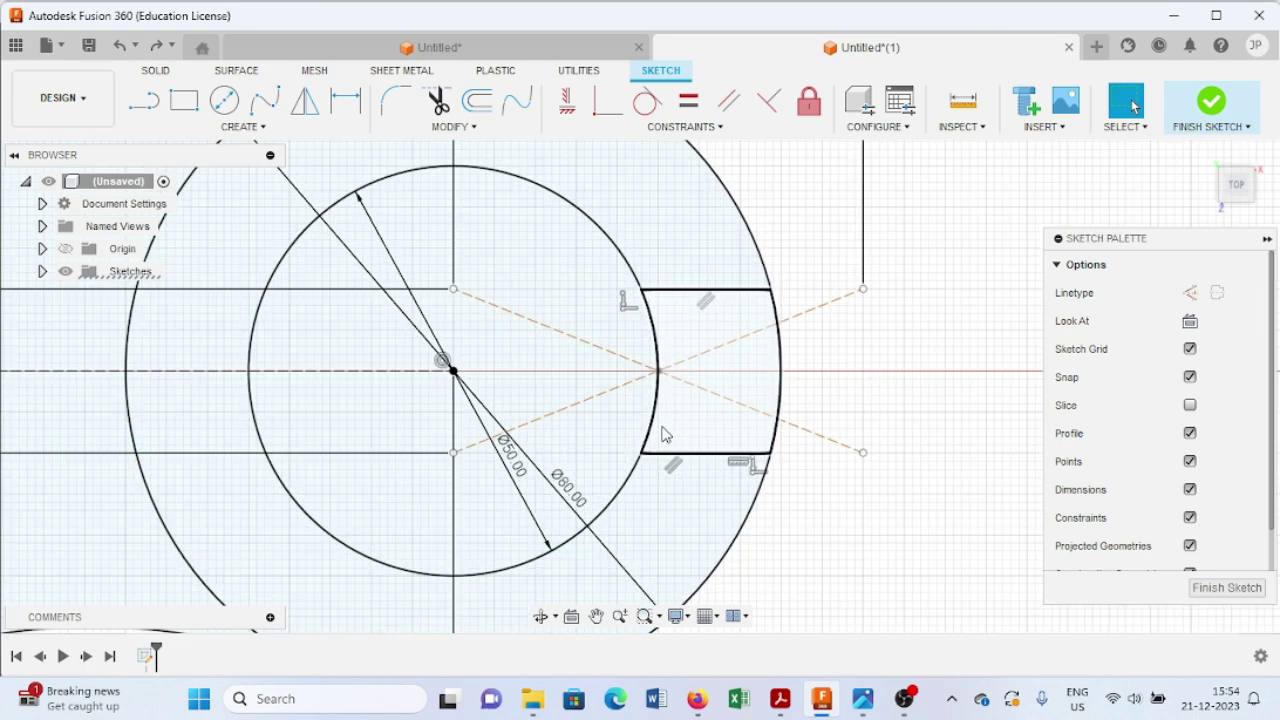
{"action": "left_click", "coordinate": [455, 125]}
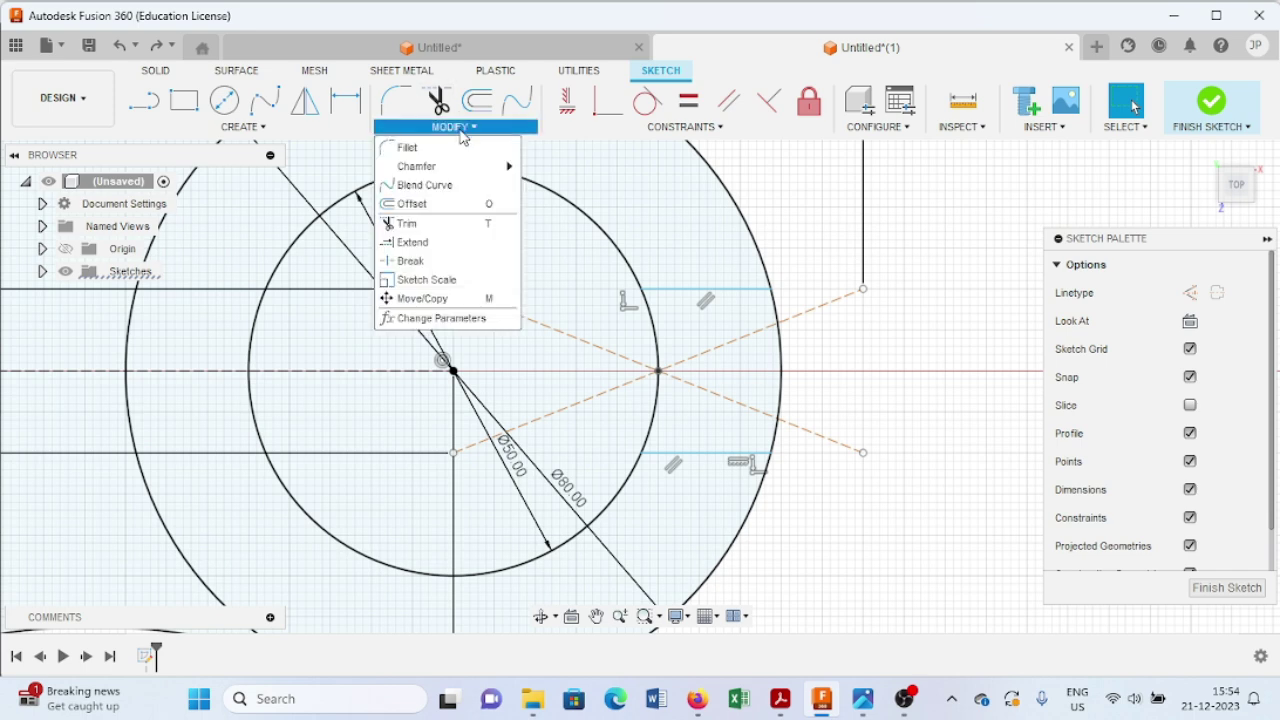
{"action": "left_click", "coordinate": [443, 260]}
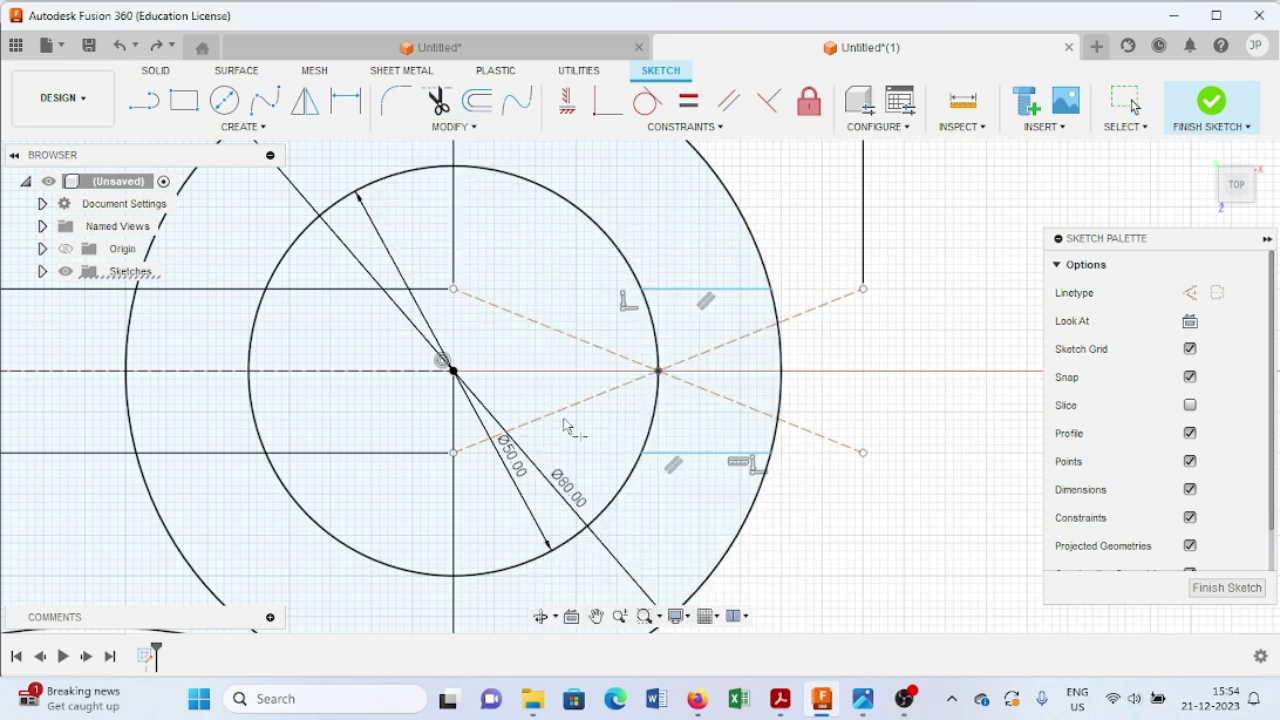
{"action": "left_click", "coordinate": [643, 476]}
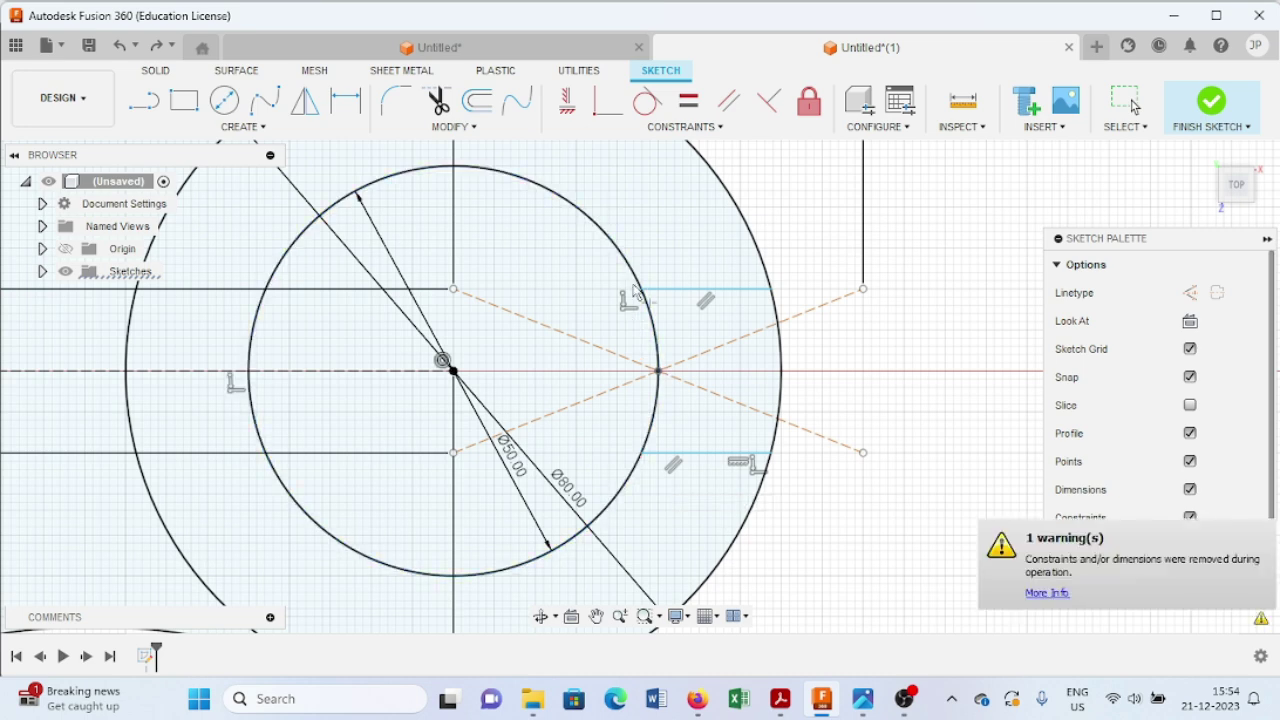
{"action": "left_click", "coordinate": [774, 280]}
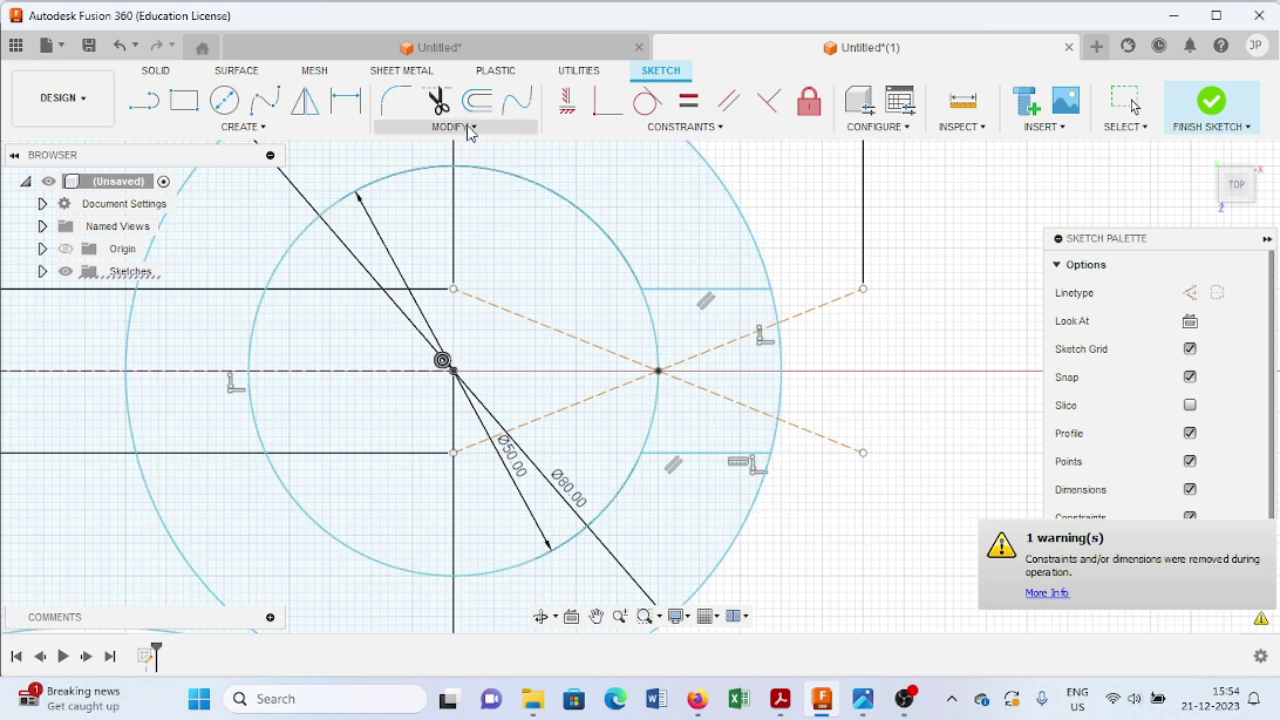
Trim the arcs of the 50 mm and 80 mm end circles lying between the slot edges to open the slot
{"action": "left_click", "coordinate": [437, 100]}
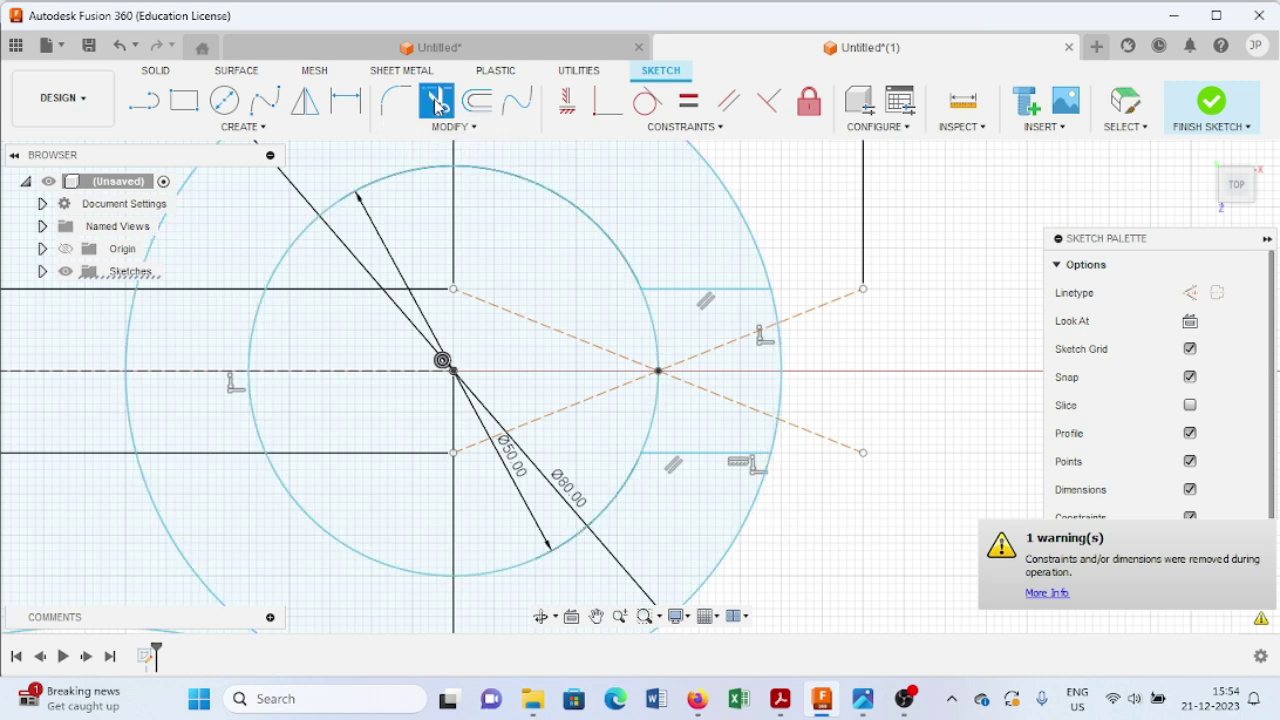
{"action": "left_click", "coordinate": [659, 349]}
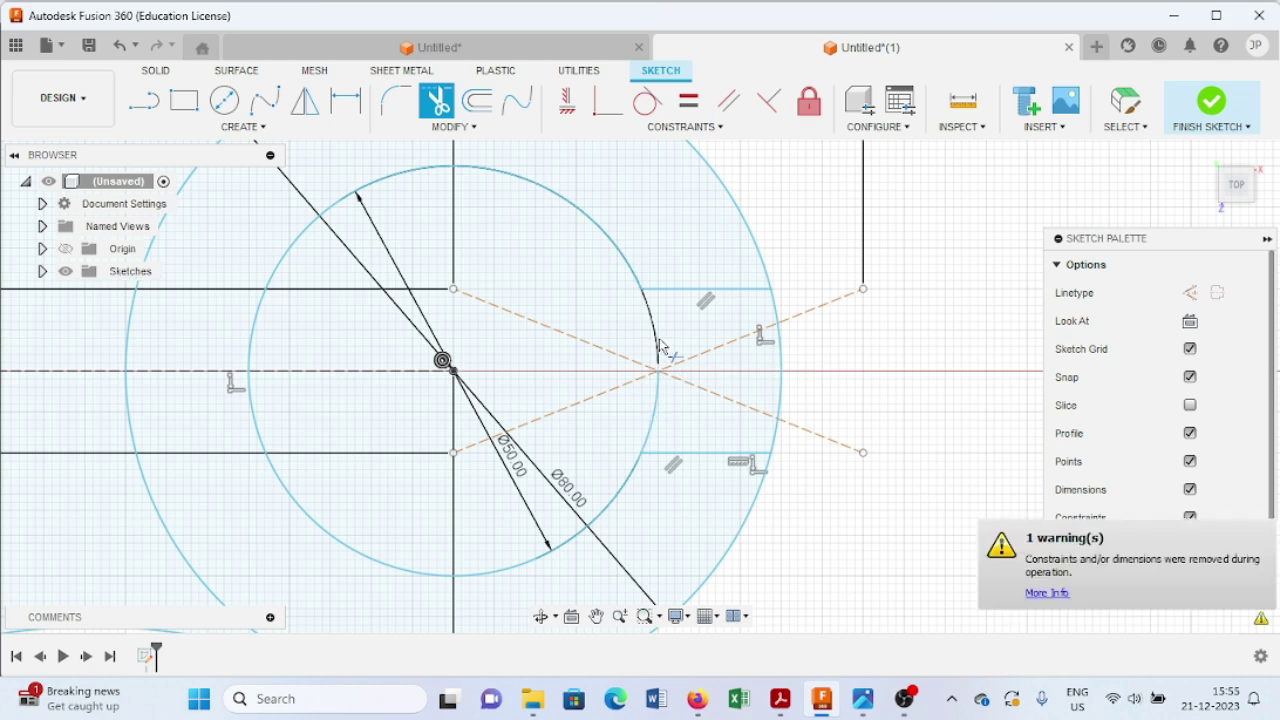
{"action": "left_click", "coordinate": [660, 400]}
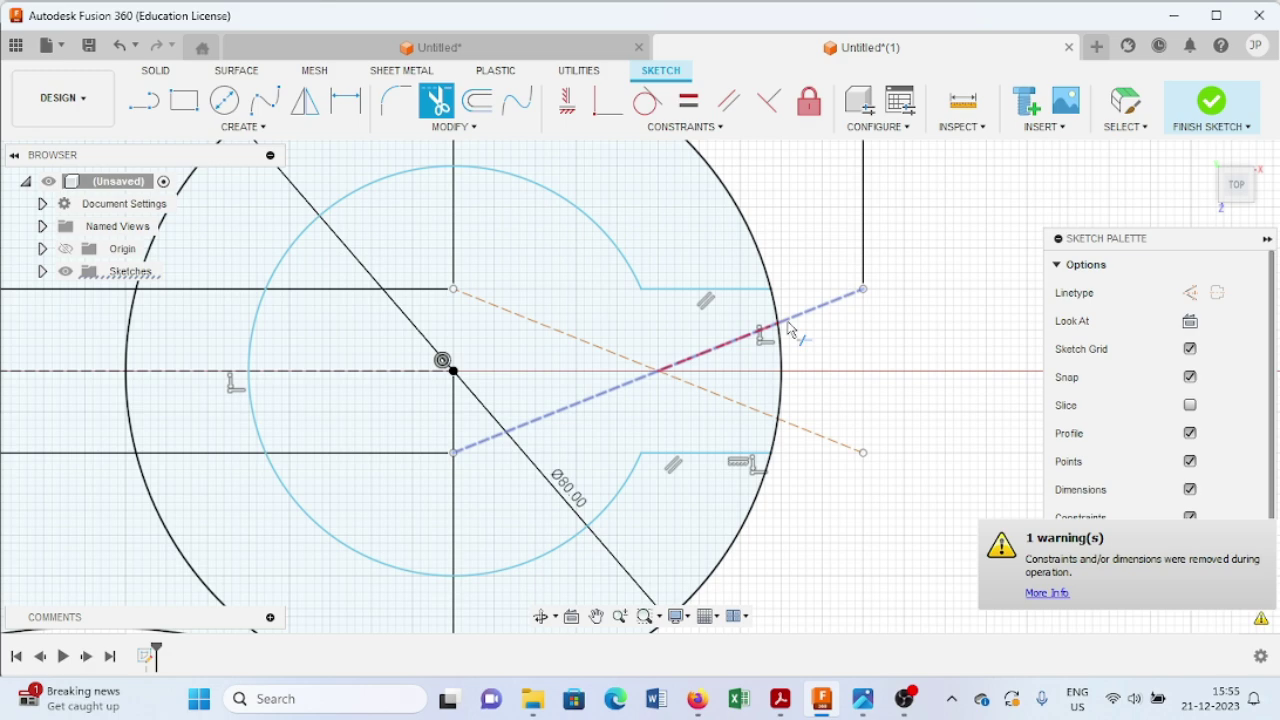
{"action": "left_click", "coordinate": [779, 312]}
{"action": "left_click", "coordinate": [778, 380]}
{"action": "left_click", "coordinate": [778, 447]}
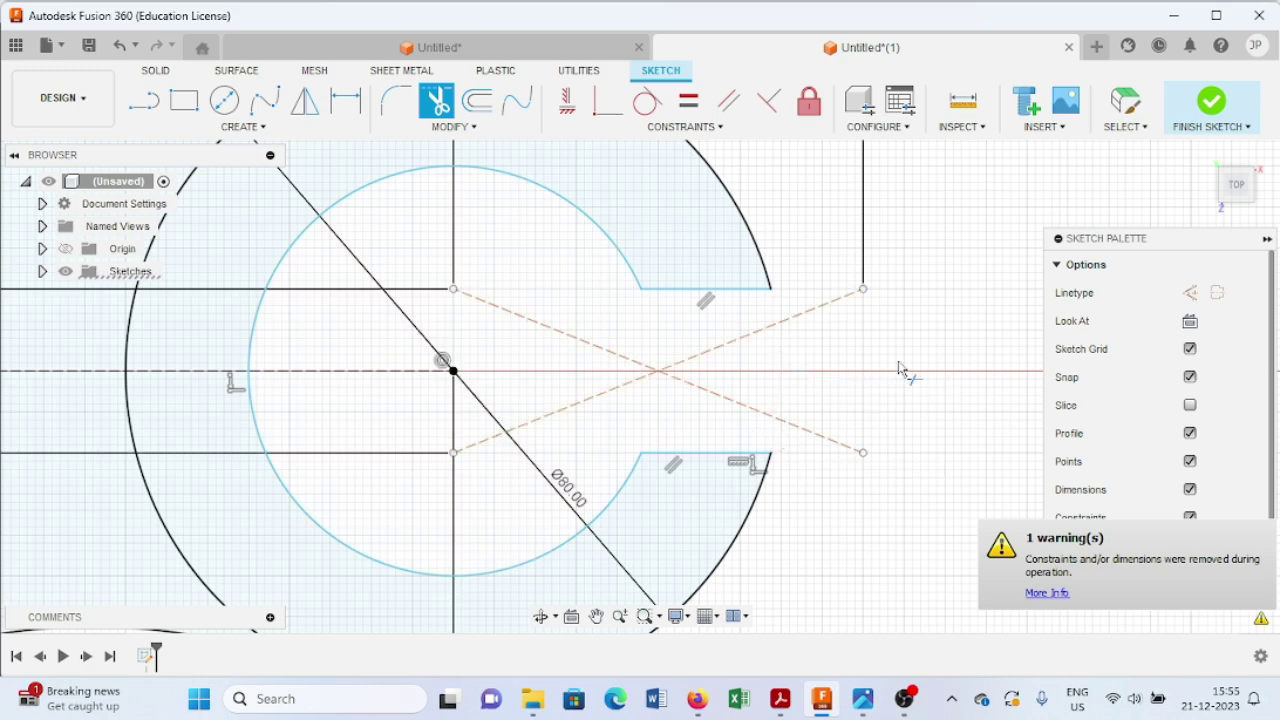
Mirror the two connecting arcs, the end circle arcs and both slot edges about the vertical construction line through the origin
{"action": "scroll", "coordinate": [940, 335], "scroll_direction": "down", "scroll_amount": 5}
{"action": "scroll", "coordinate": [943, 331], "scroll_direction": "down", "scroll_amount": 2}
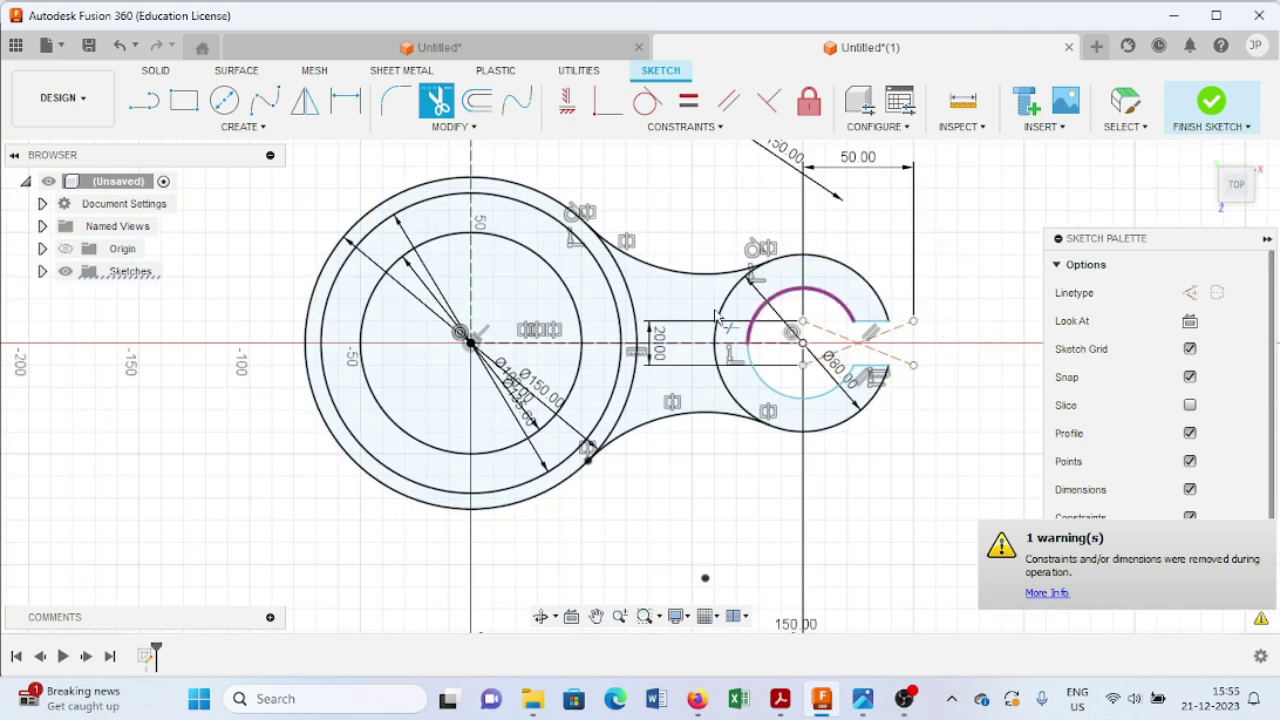
{"action": "scroll", "coordinate": [230, 250], "scroll_direction": "down", "scroll_amount": 2}
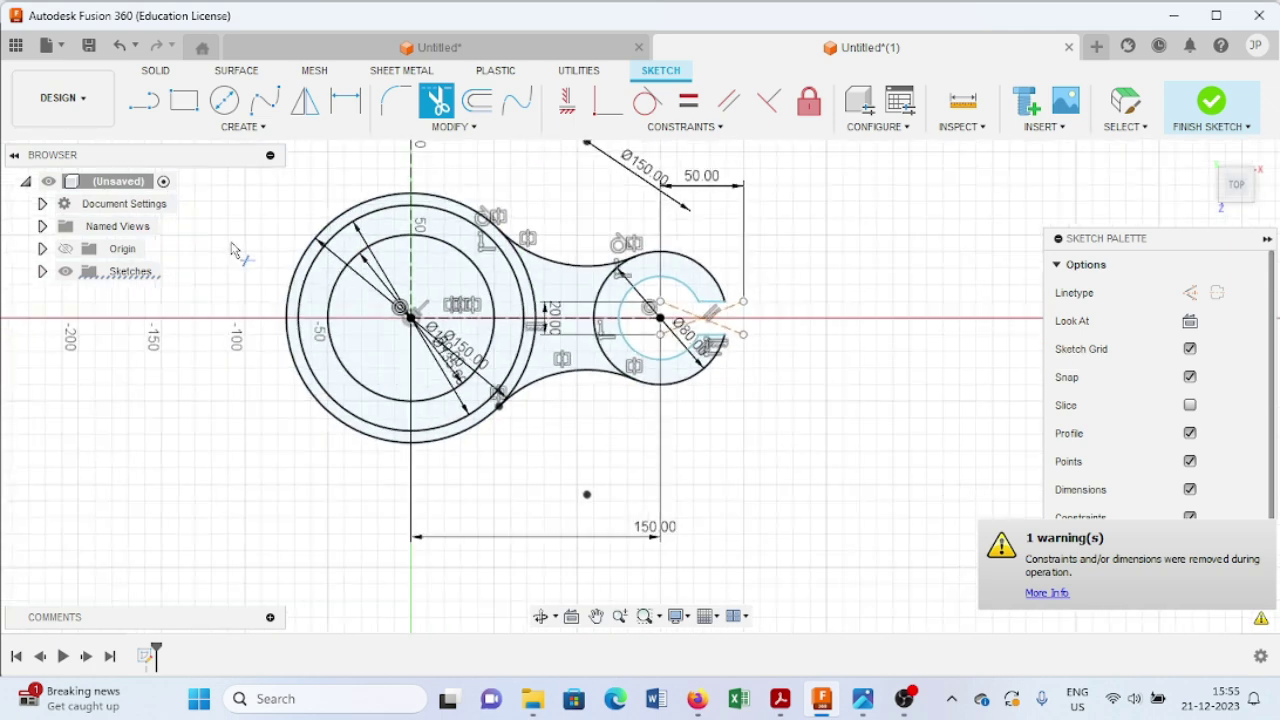
{"action": "middle_click_drag", "start_coordinate": [604, 395], "coordinate": [728, 420]}
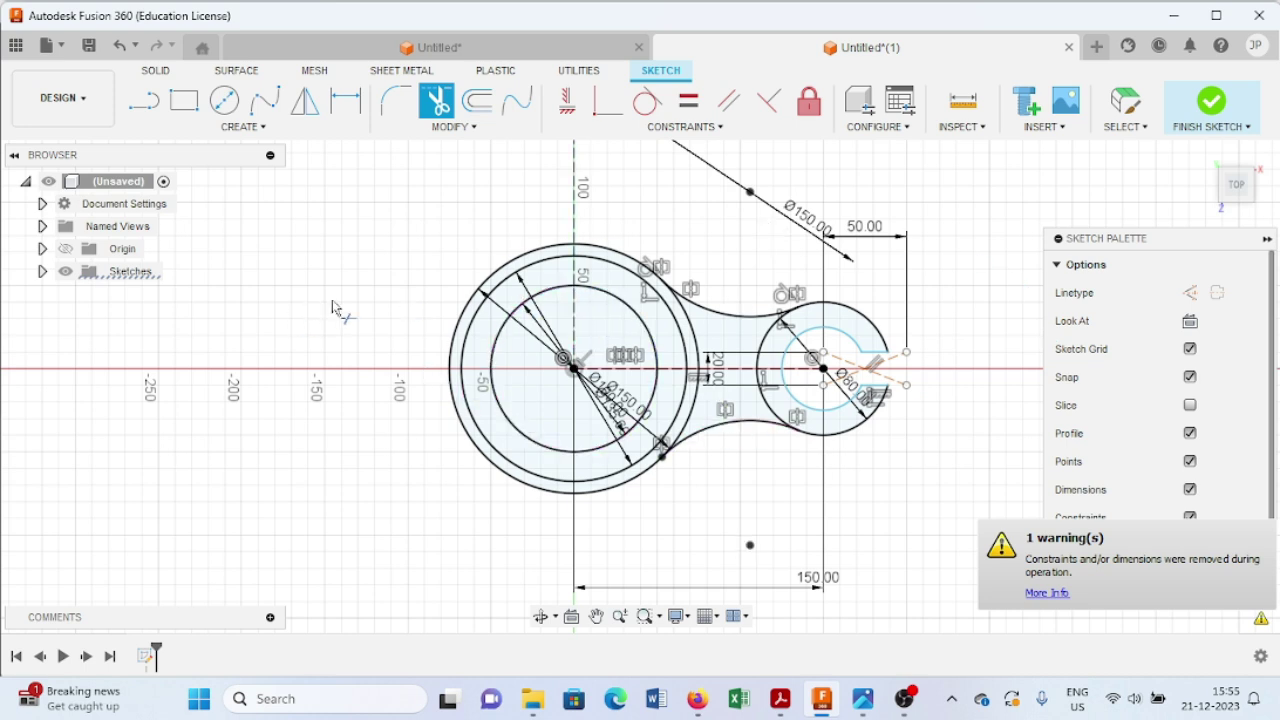
{"action": "left_click", "coordinate": [305, 100]}
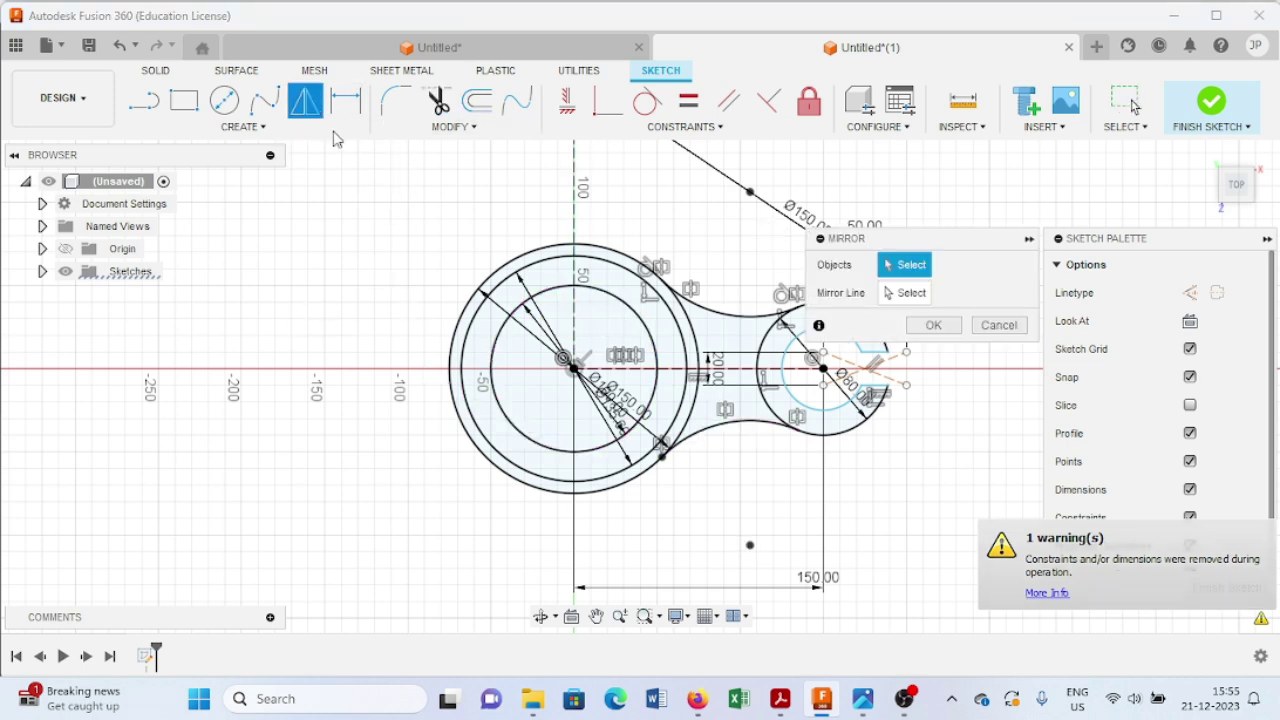
{"action": "left_click", "coordinate": [716, 312]}
{"action": "left_click", "coordinate": [727, 427]}
{"action": "left_click", "coordinate": [768, 410]}
{"action": "left_click", "coordinate": [842, 438]}
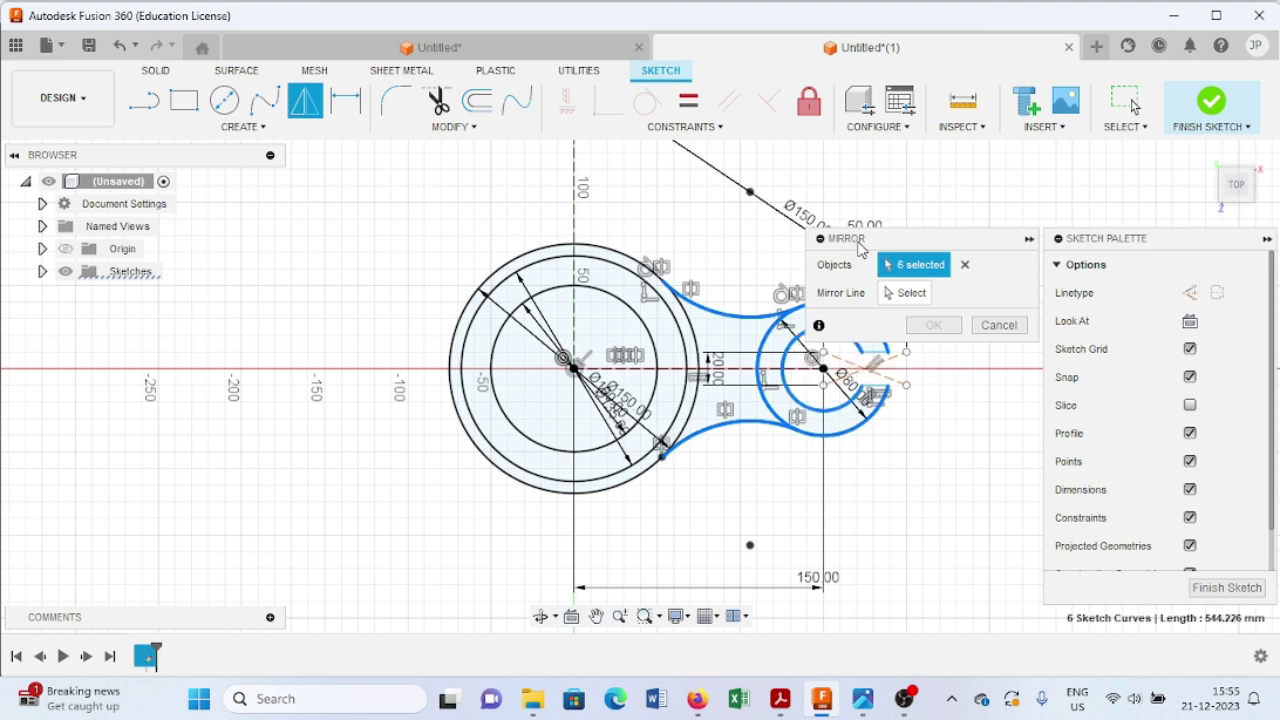
{"action": "left_click_drag", "start_coordinate": [910, 246], "coordinate": [882, 181]}
{"action": "left_click", "coordinate": [879, 360]}
{"action": "left_click", "coordinate": [877, 390]}
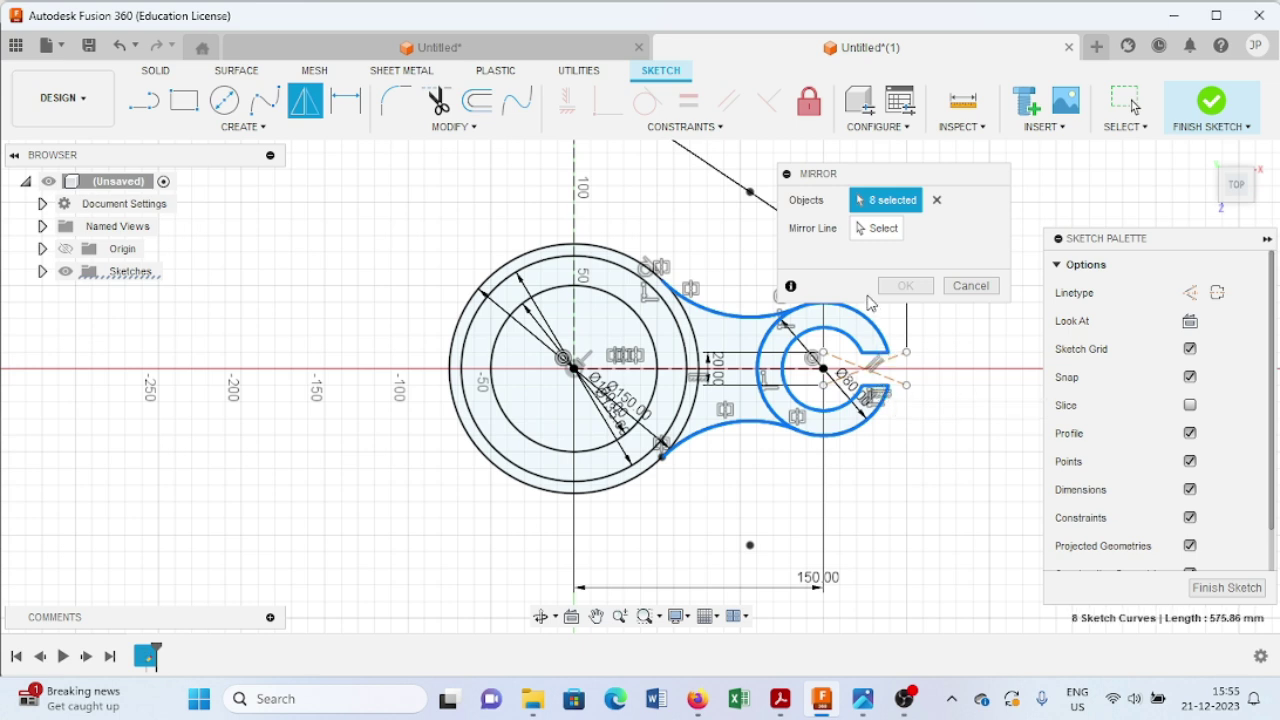
{"action": "left_click", "coordinate": [872, 229]}
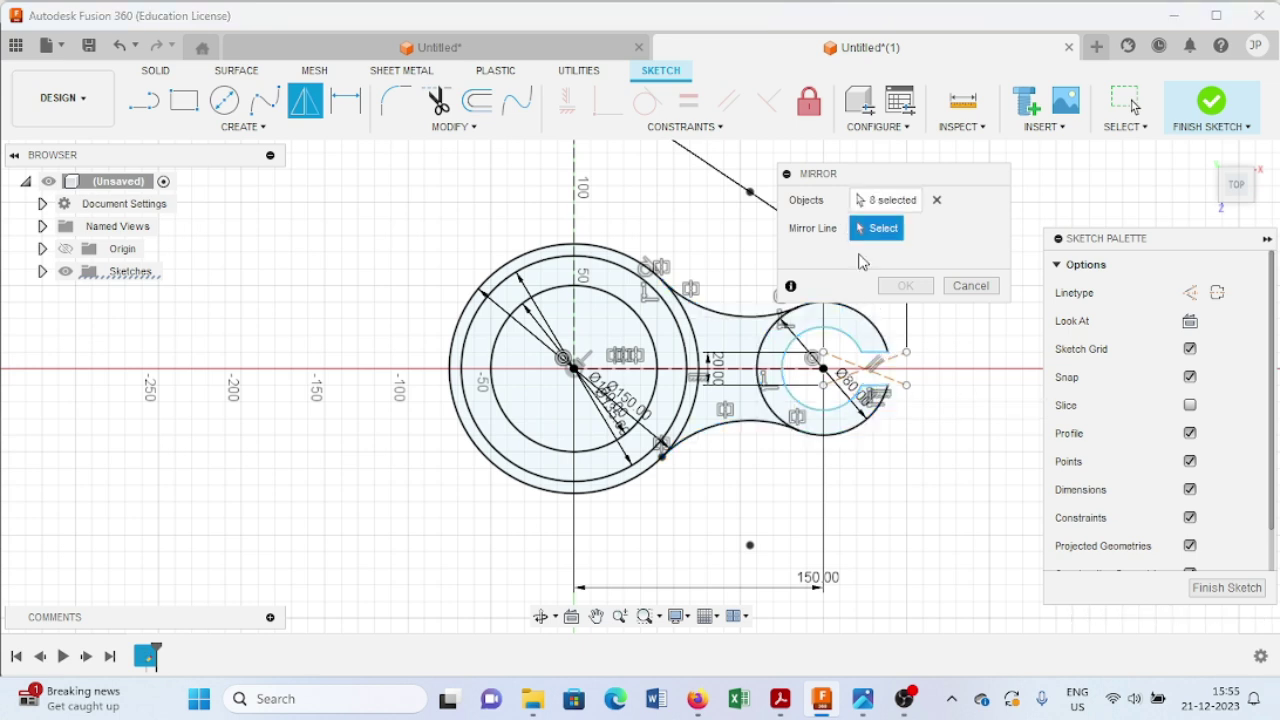
{"action": "left_click", "coordinate": [574, 222]}
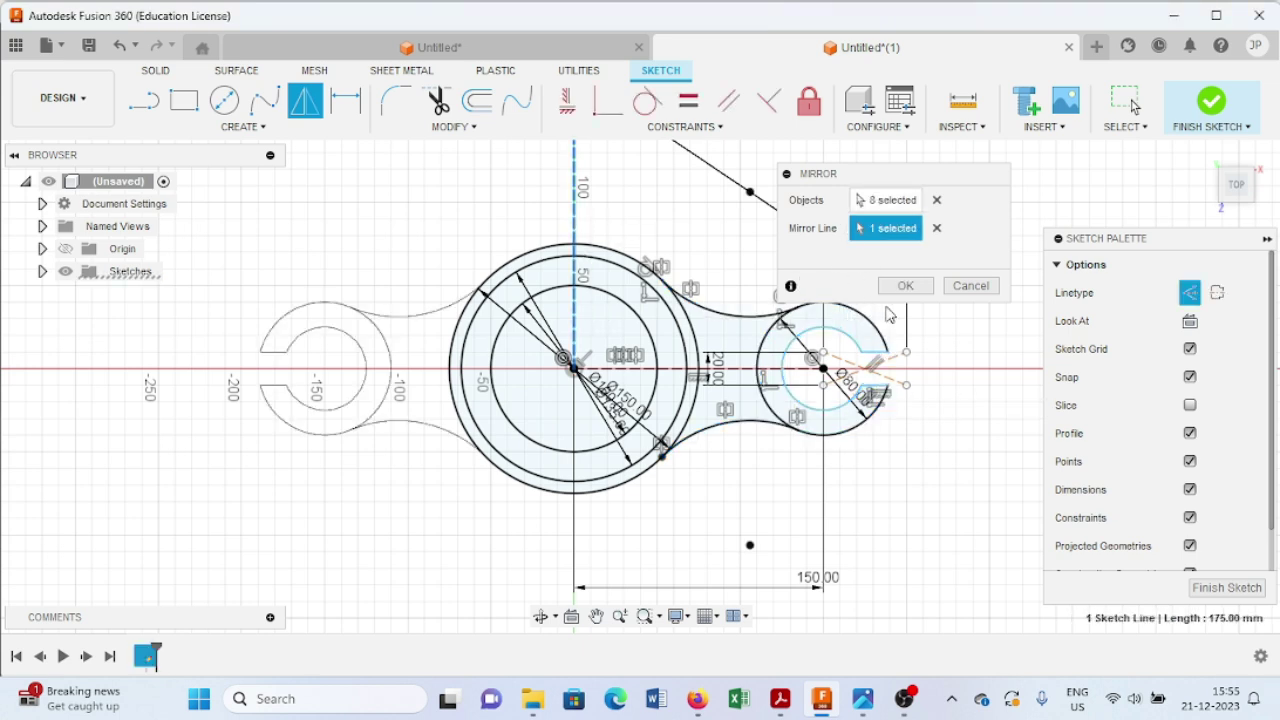
{"action": "left_click", "coordinate": [904, 286]}
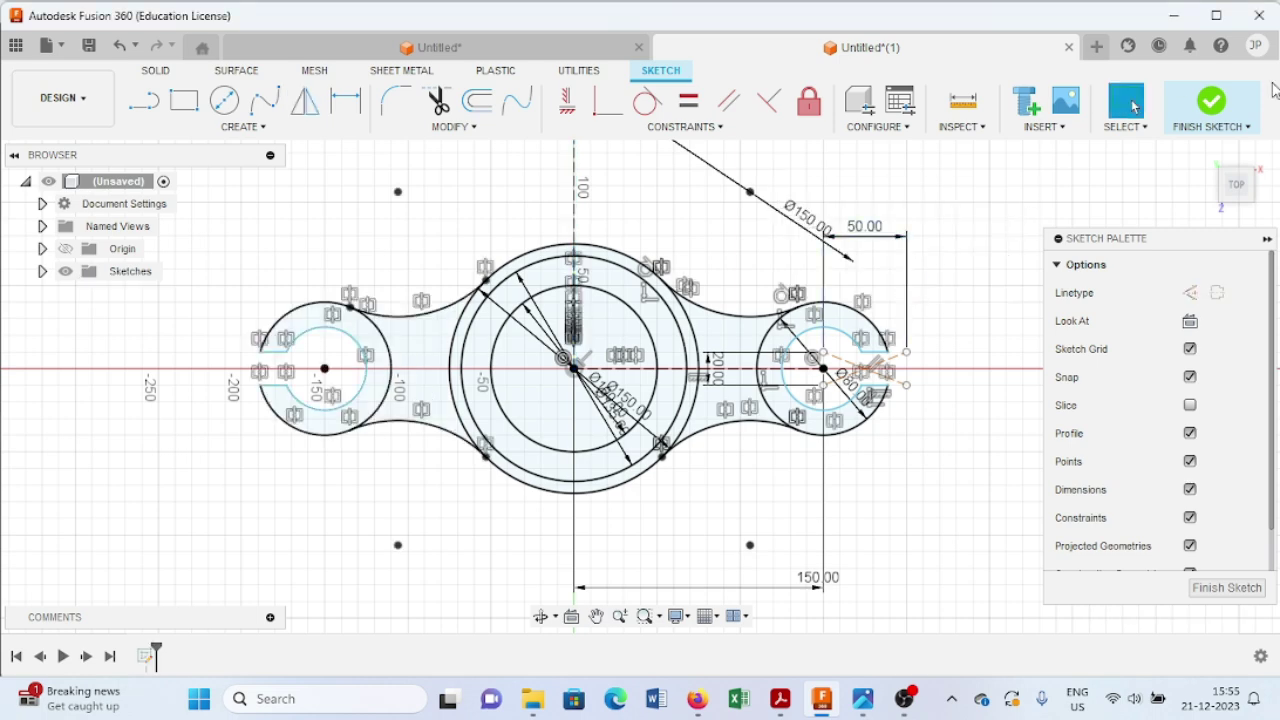
Check the heights in section A-A of the reference drawing and finish the sketch
{"action": "left_click", "coordinate": [855, 698]}
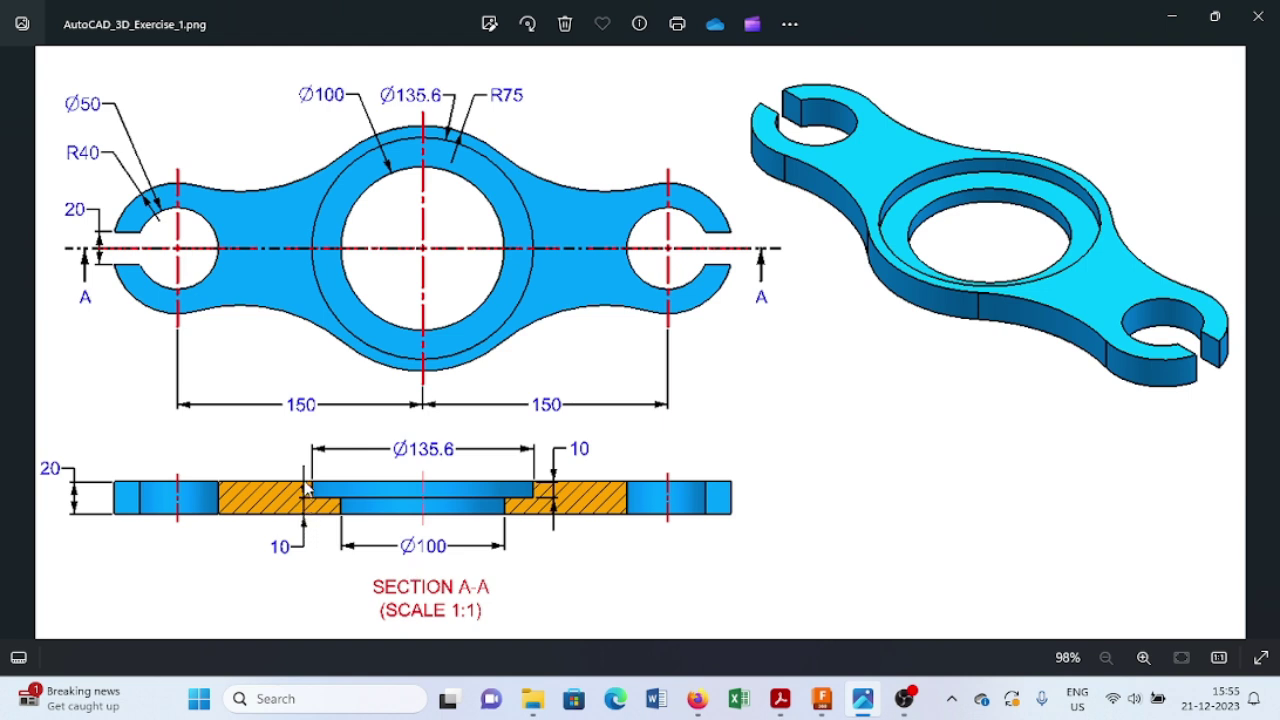
{"action": "left_click", "coordinate": [1173, 28]}
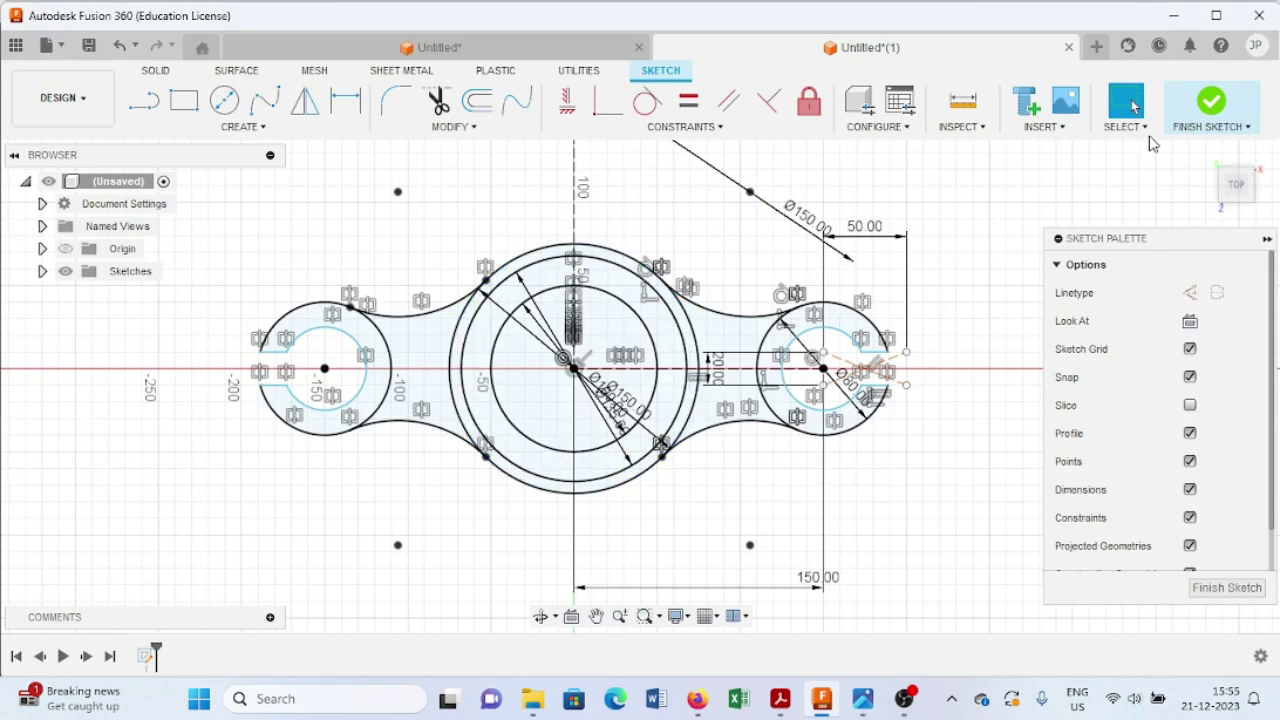
{"action": "left_click", "coordinate": [1210, 104]}
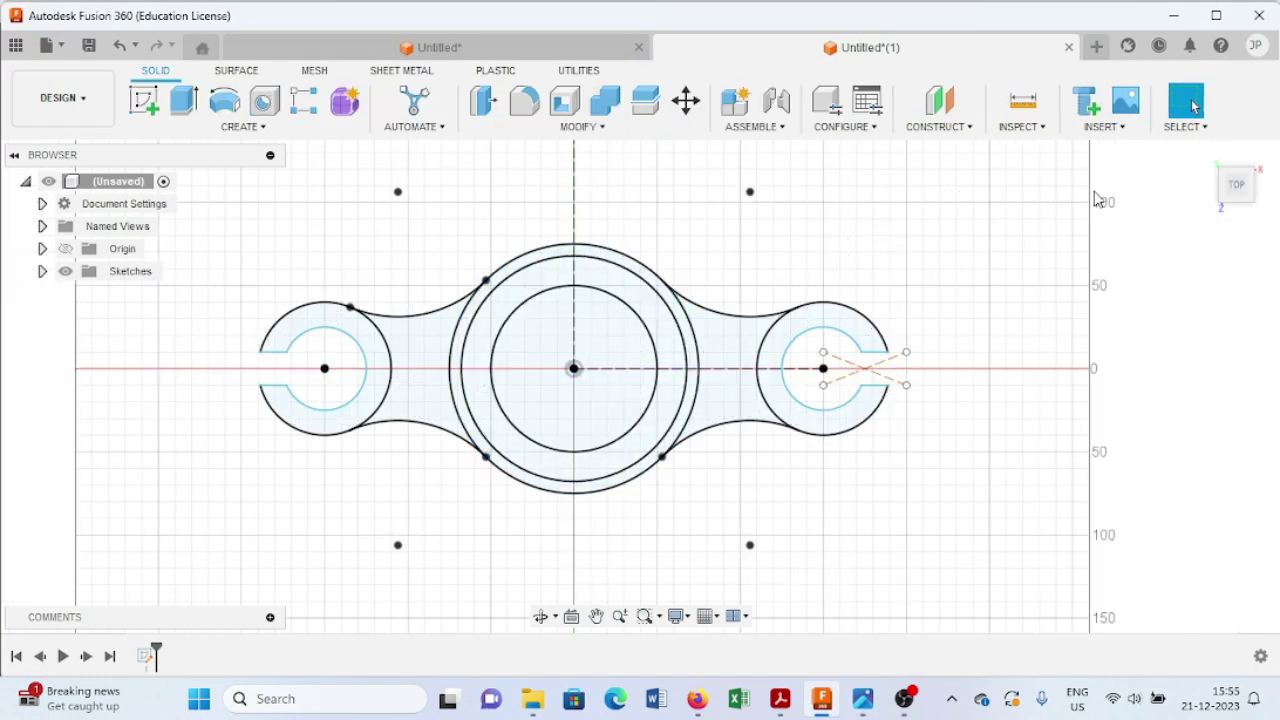
Extrude all sketch profiles except the central 100 mm circle by 10 mm as a new body
{"action": "left_click", "coordinate": [1205, 154]}
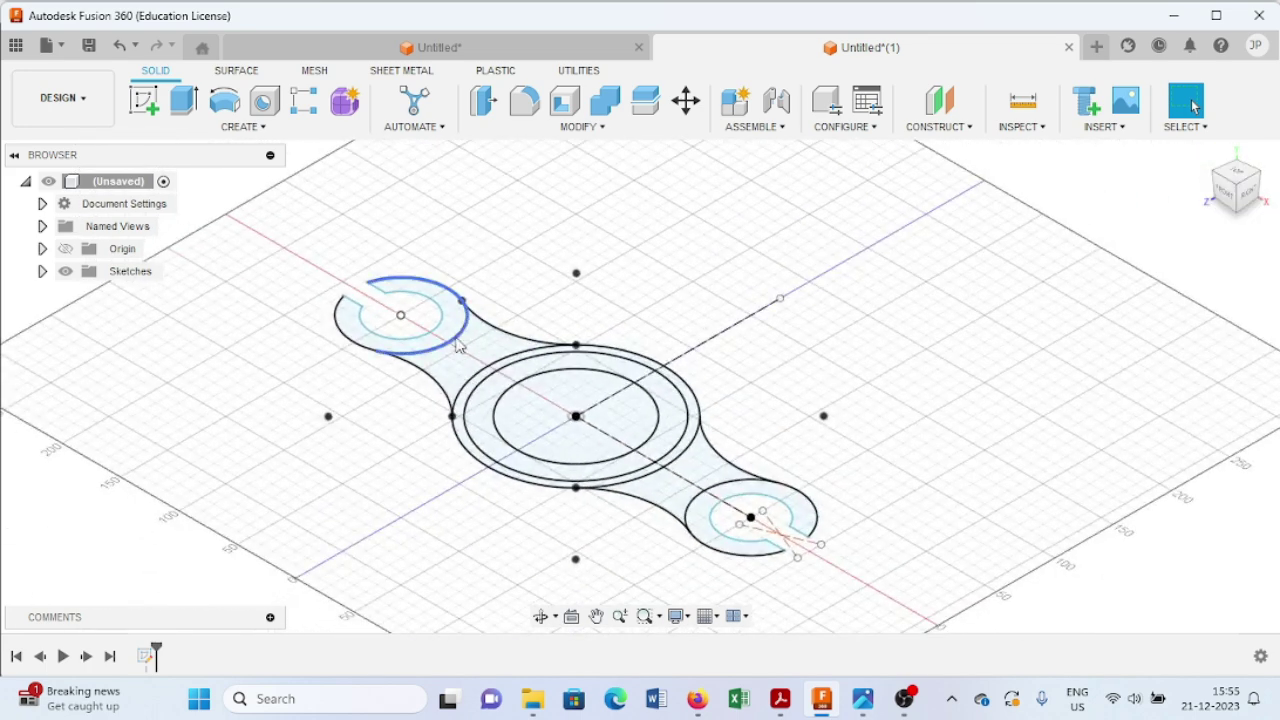
{"action": "left_click", "coordinate": [185, 115]}
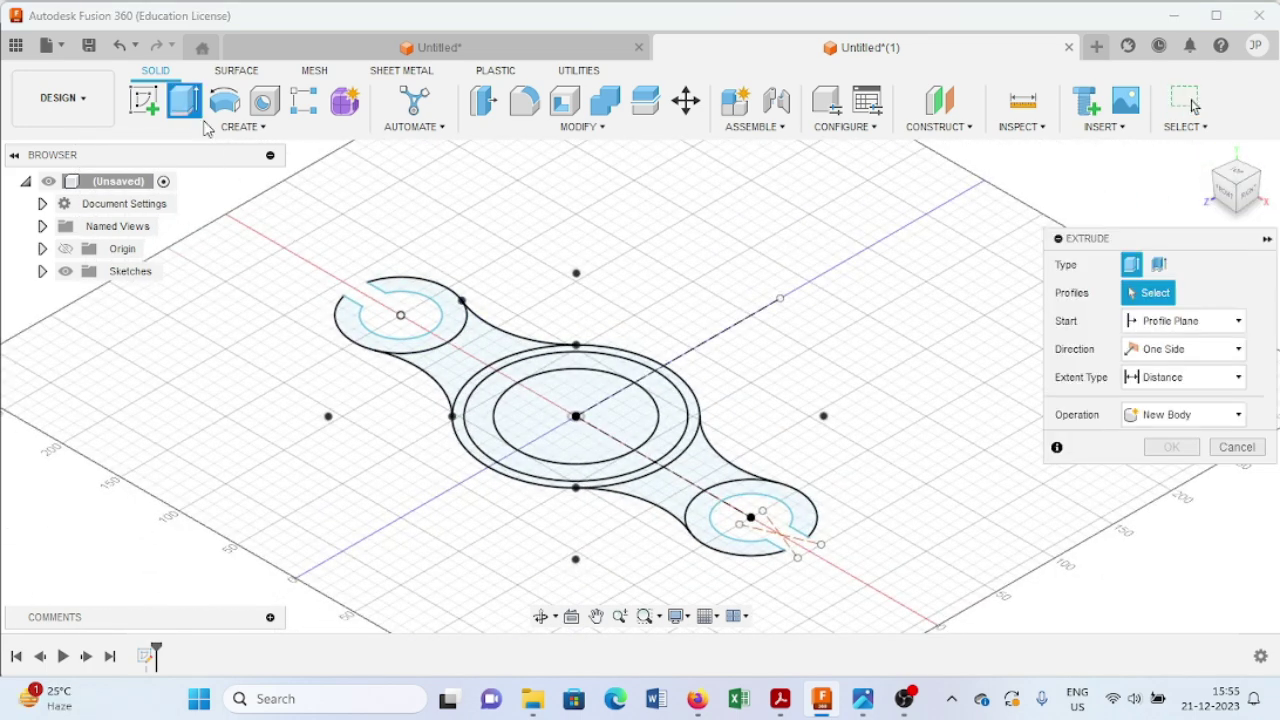
{"action": "left_click", "coordinate": [352, 322]}
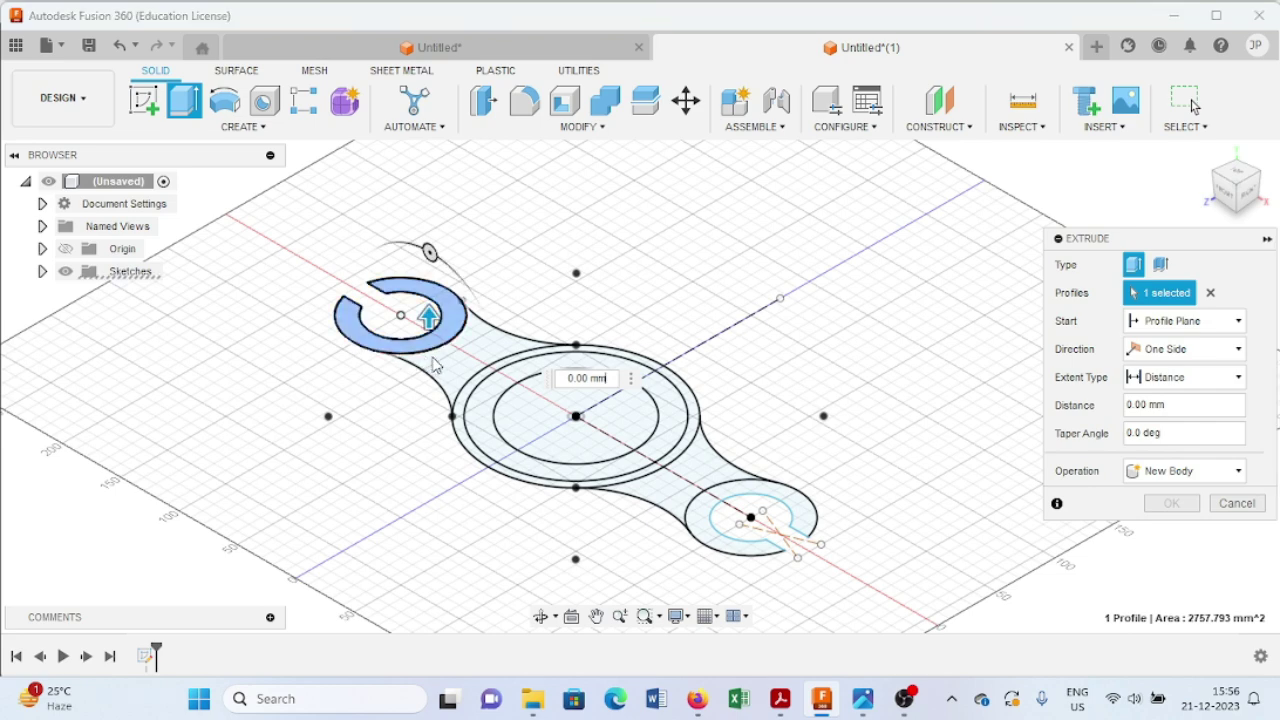
{"action": "left_click", "coordinate": [467, 370]}
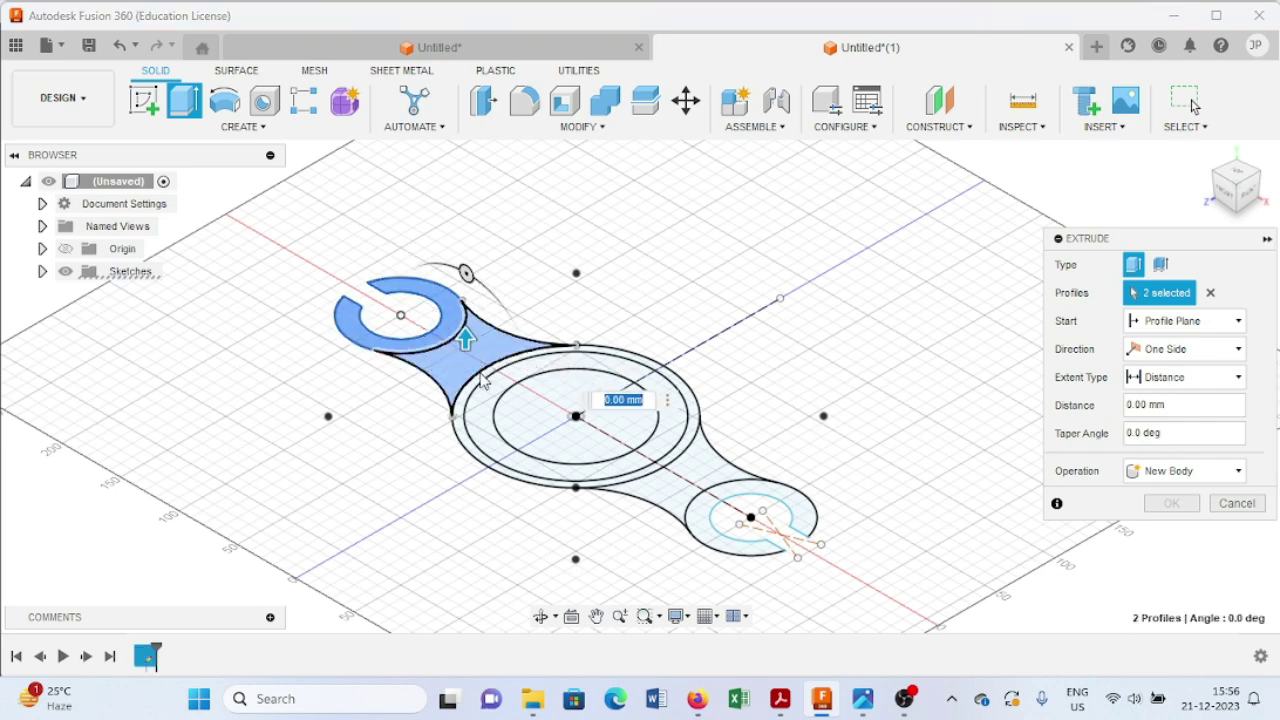
{"action": "left_click", "coordinate": [480, 434]}
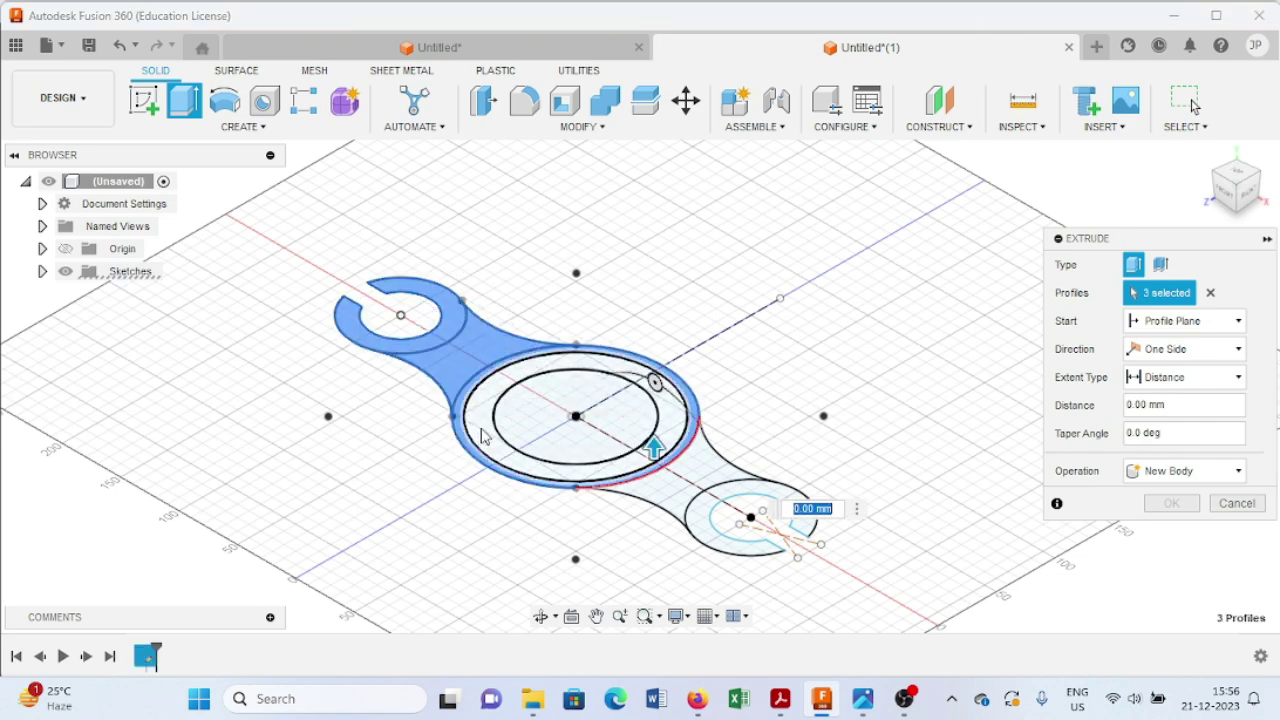
{"action": "left_click", "coordinate": [485, 434]}
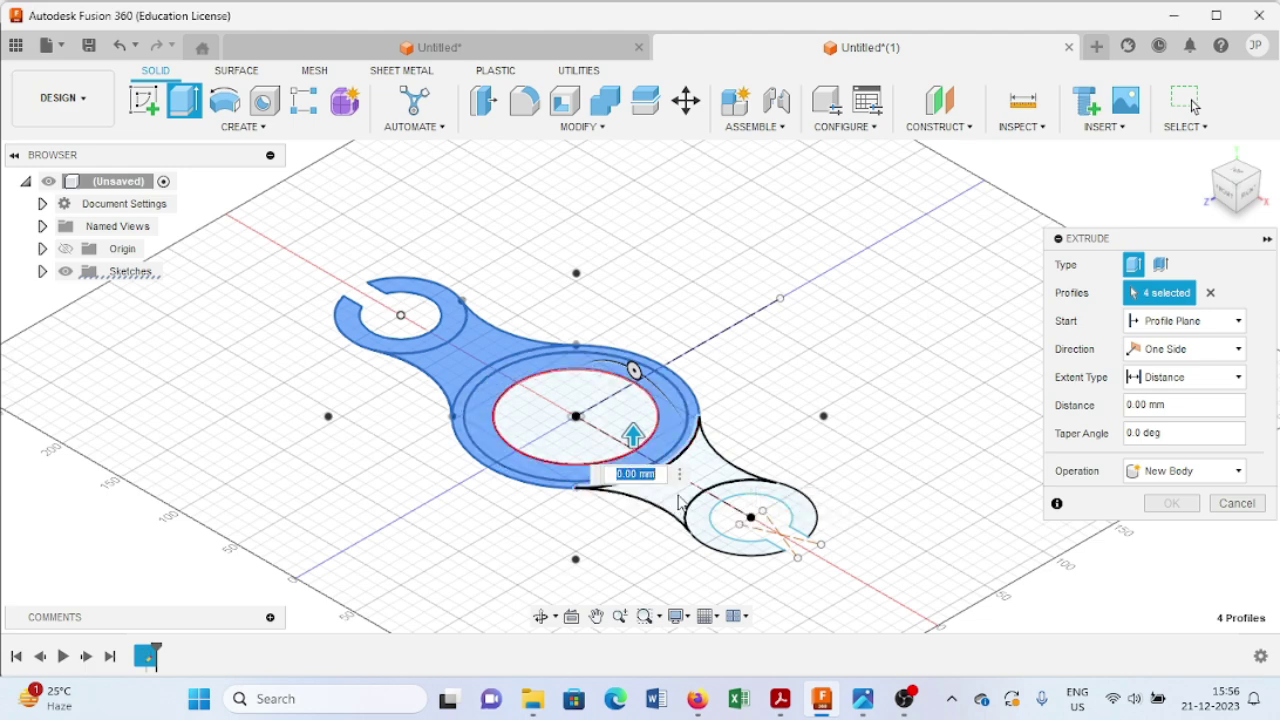
{"action": "left_click", "coordinate": [704, 515]}
{"action": "left_click", "coordinate": [710, 524]}
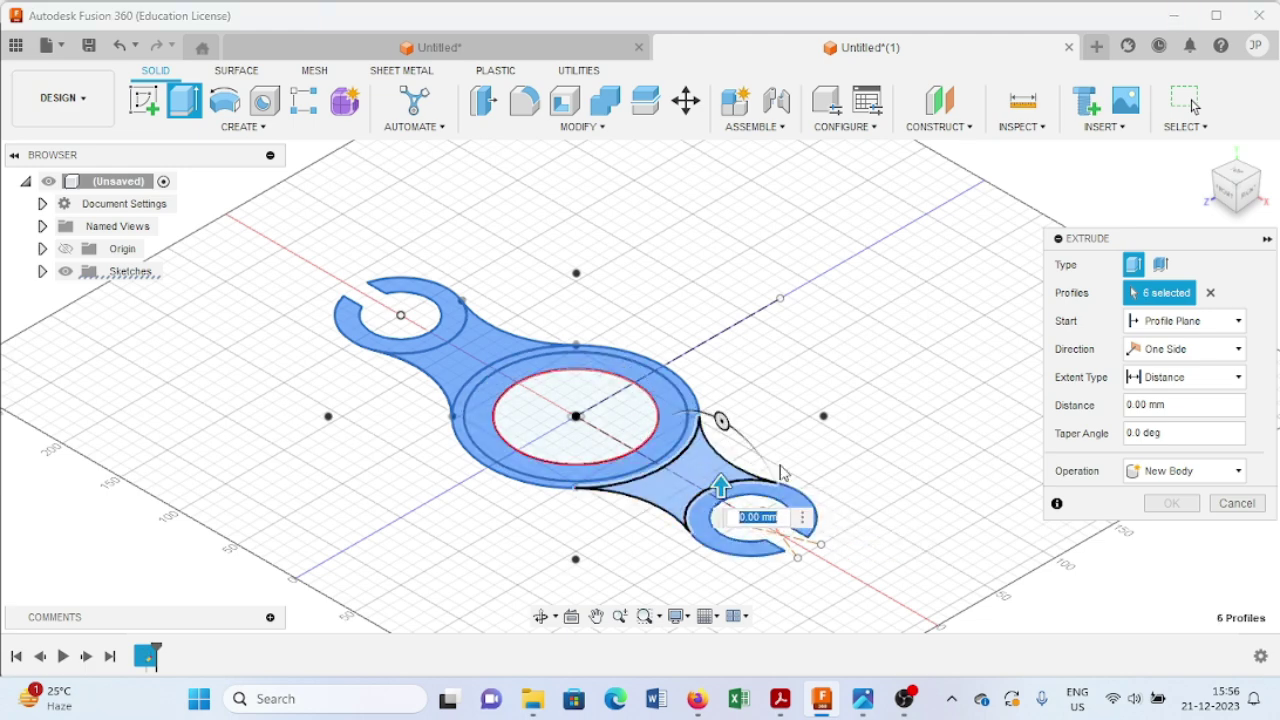
{"action": "type", "text": "10"}
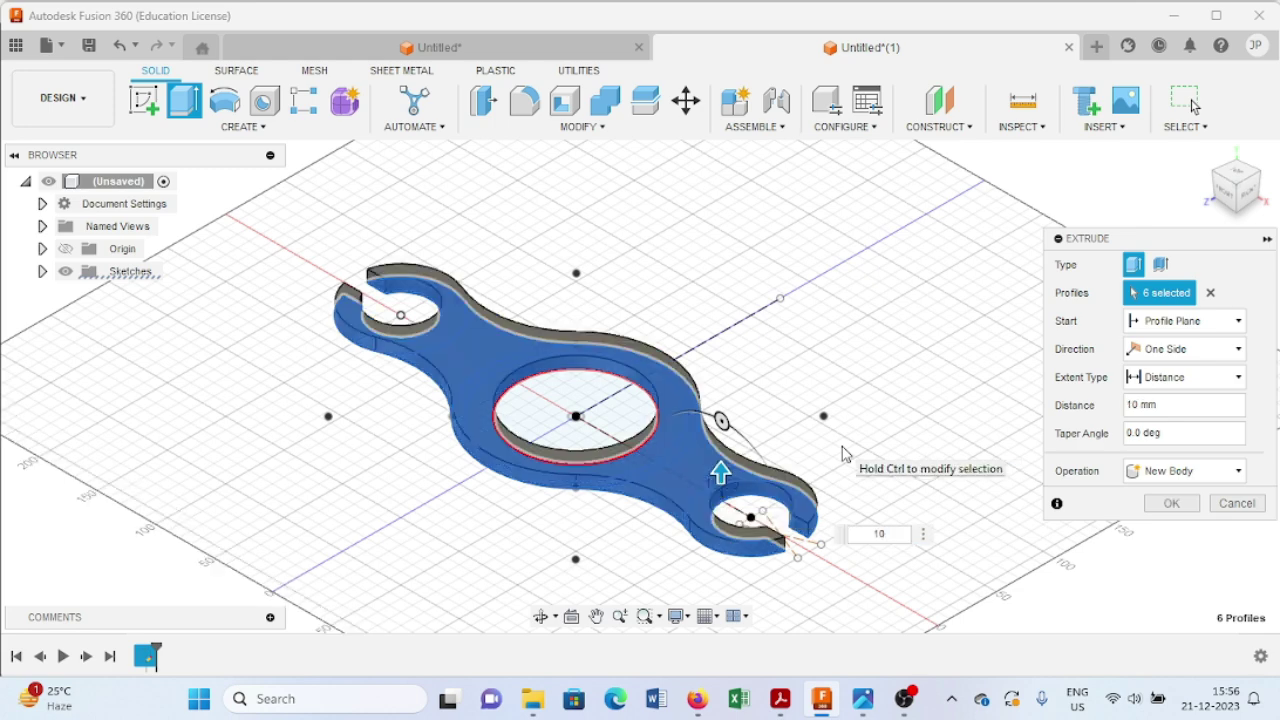
{"action": "key", "text": "Return"}
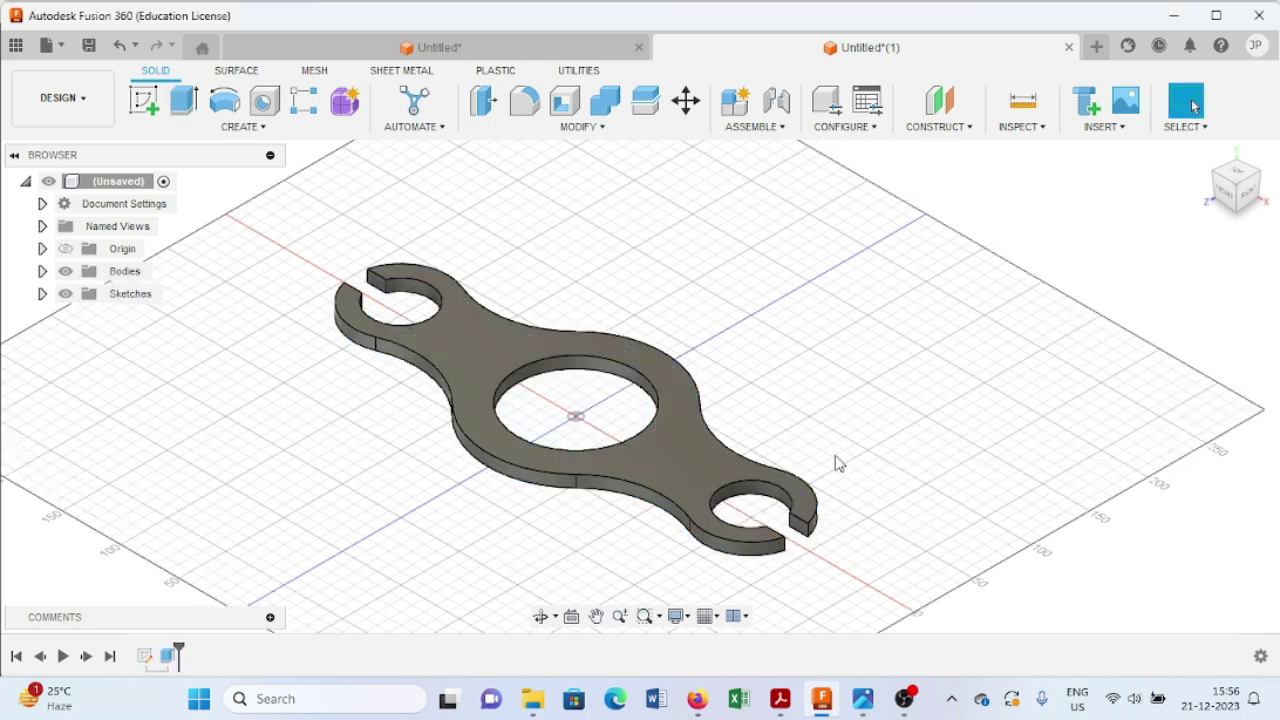
Extrude the five sketch profiles outside the 135.6 mm circle by -10 mm, joined to the existing body, and hide the sketch again
{"action": "left_click", "coordinate": [42, 294]}
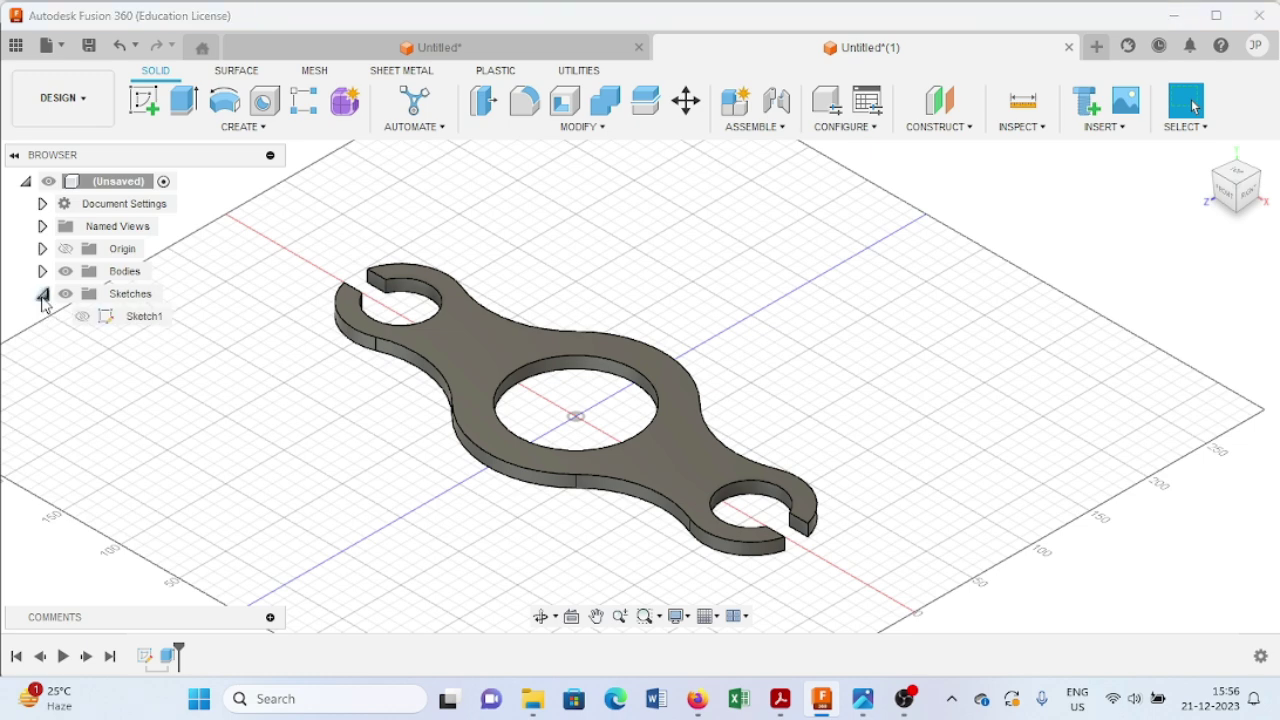
{"action": "left_click", "coordinate": [82, 317]}
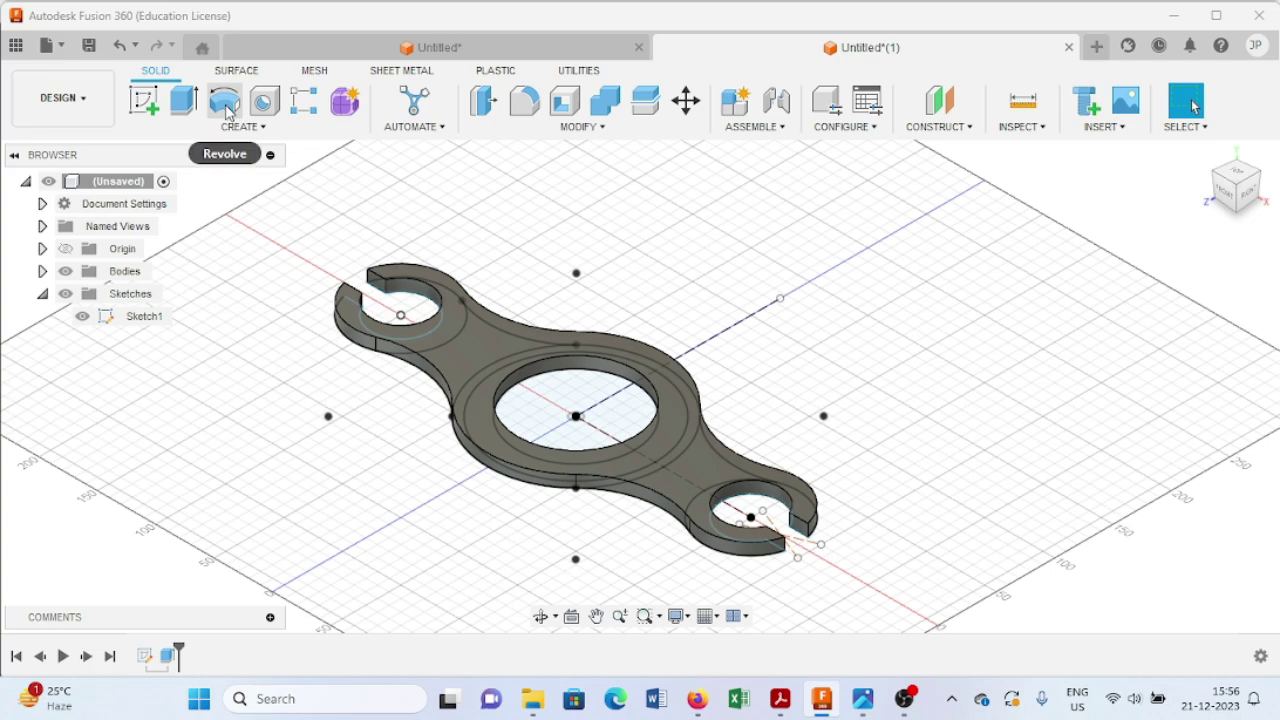
{"action": "left_click", "coordinate": [186, 102]}
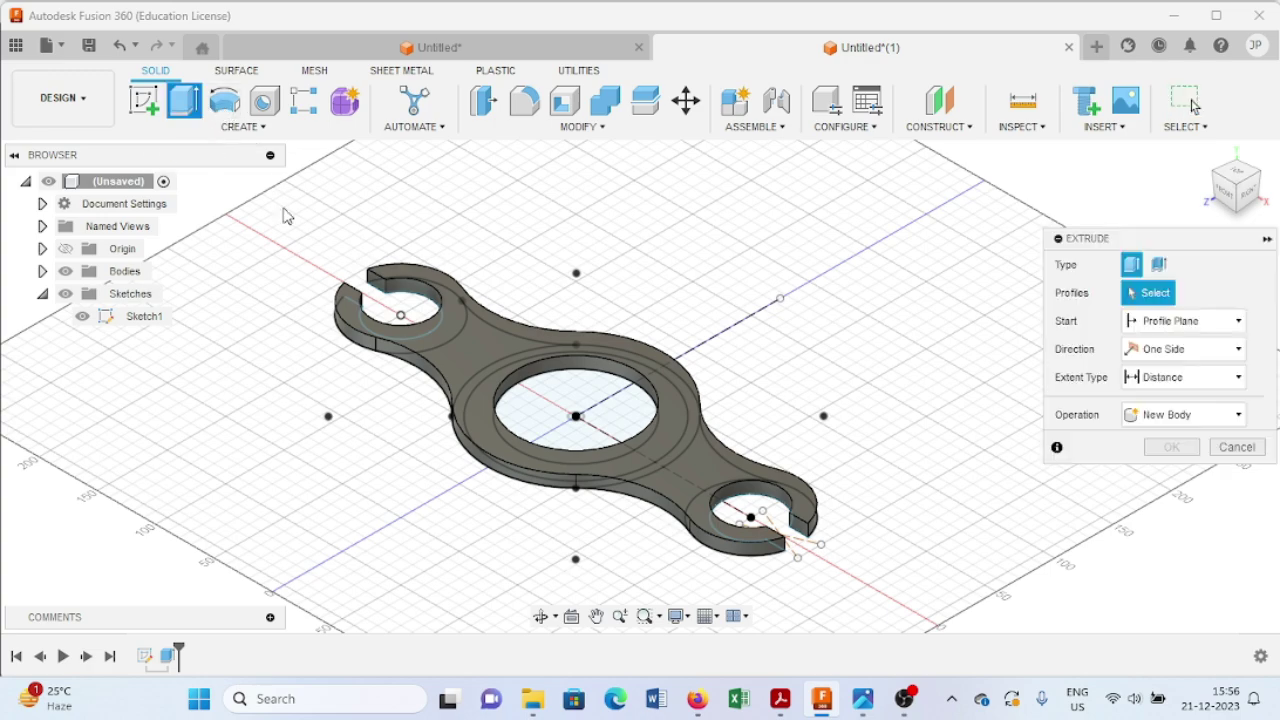
{"action": "middle_click_drag", "start_coordinate": [337, 474], "coordinate": [374, 271], "text": "shift"}
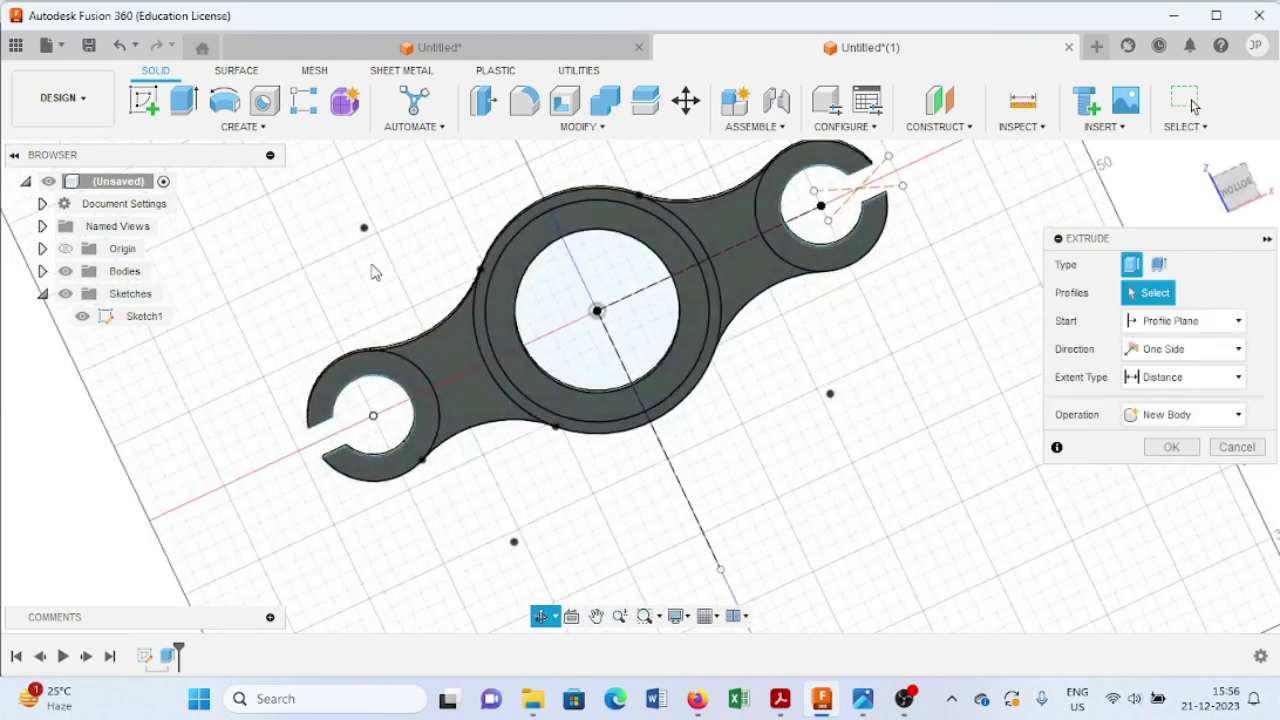
{"action": "left_click", "coordinate": [410, 388]}
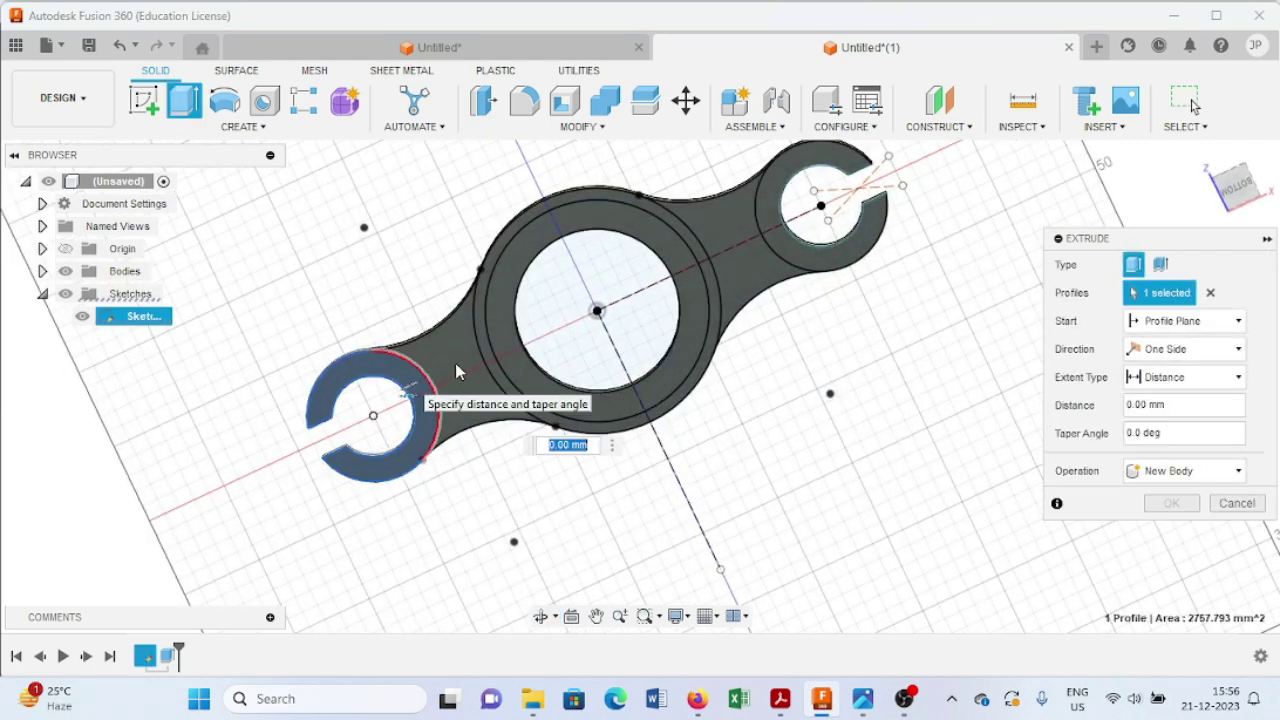
{"action": "left_click", "coordinate": [457, 345]}
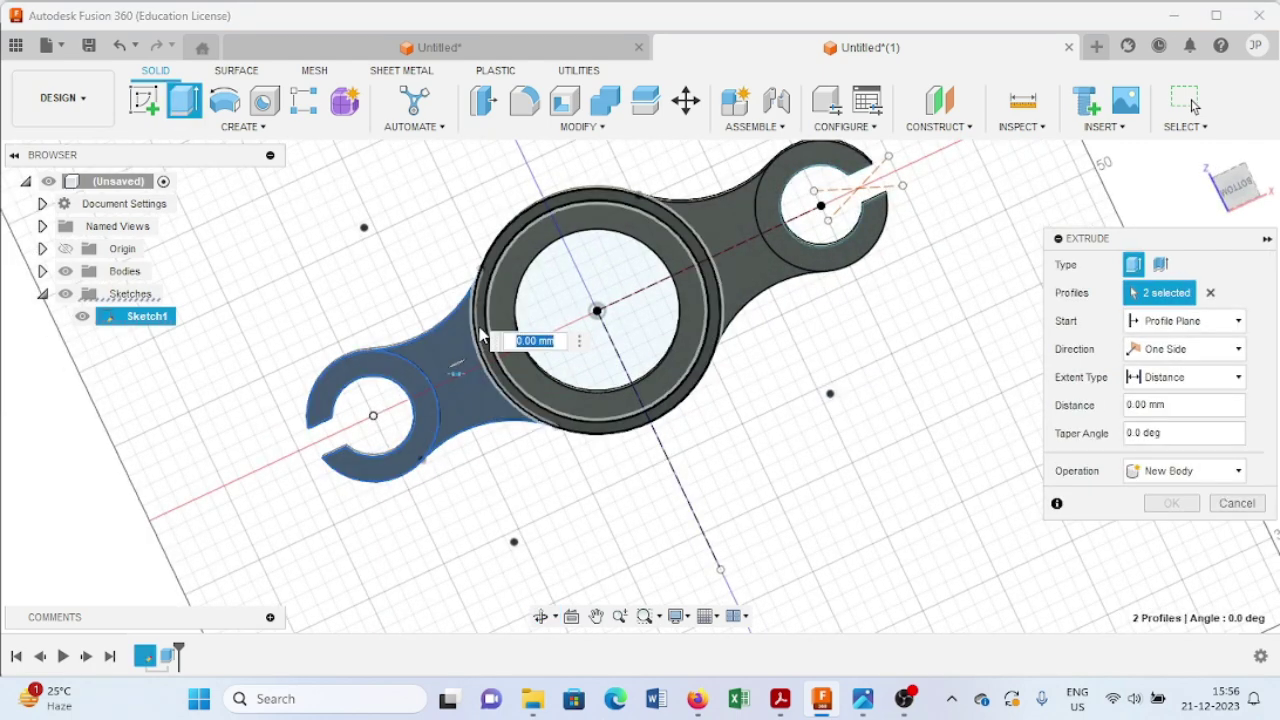
{"action": "left_click", "coordinate": [495, 338]}
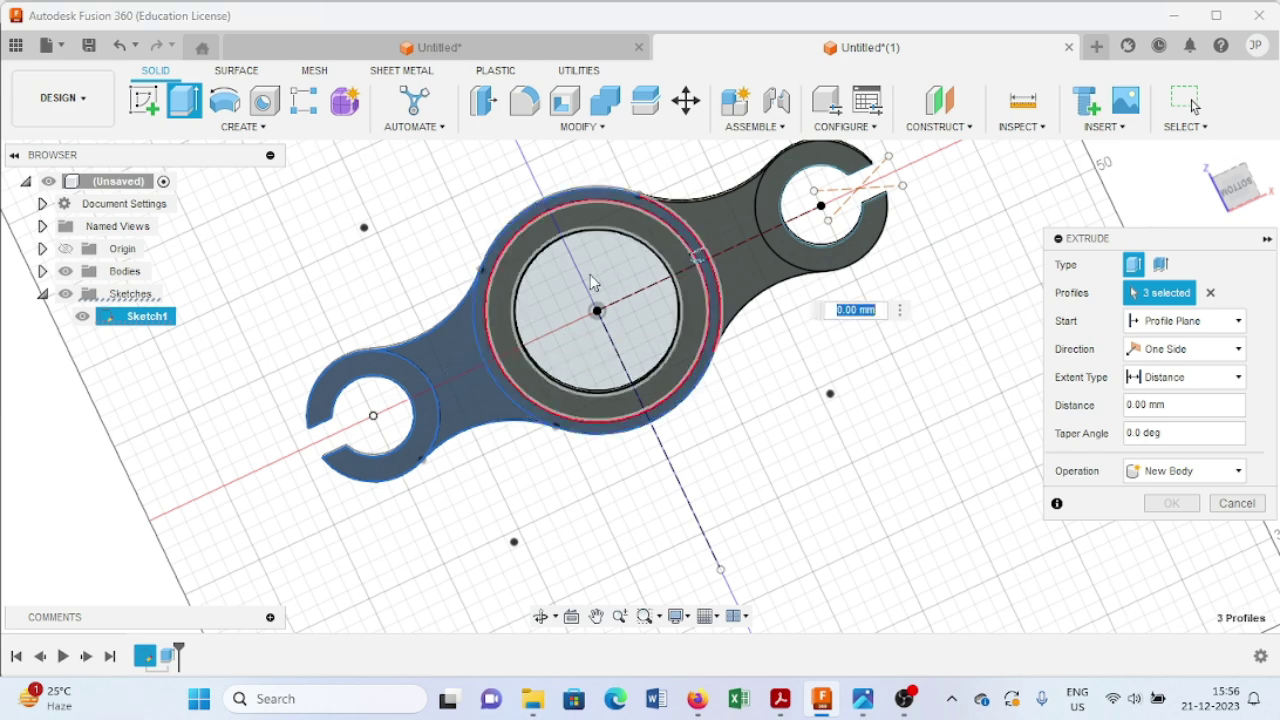
{"action": "left_click", "coordinate": [733, 217]}
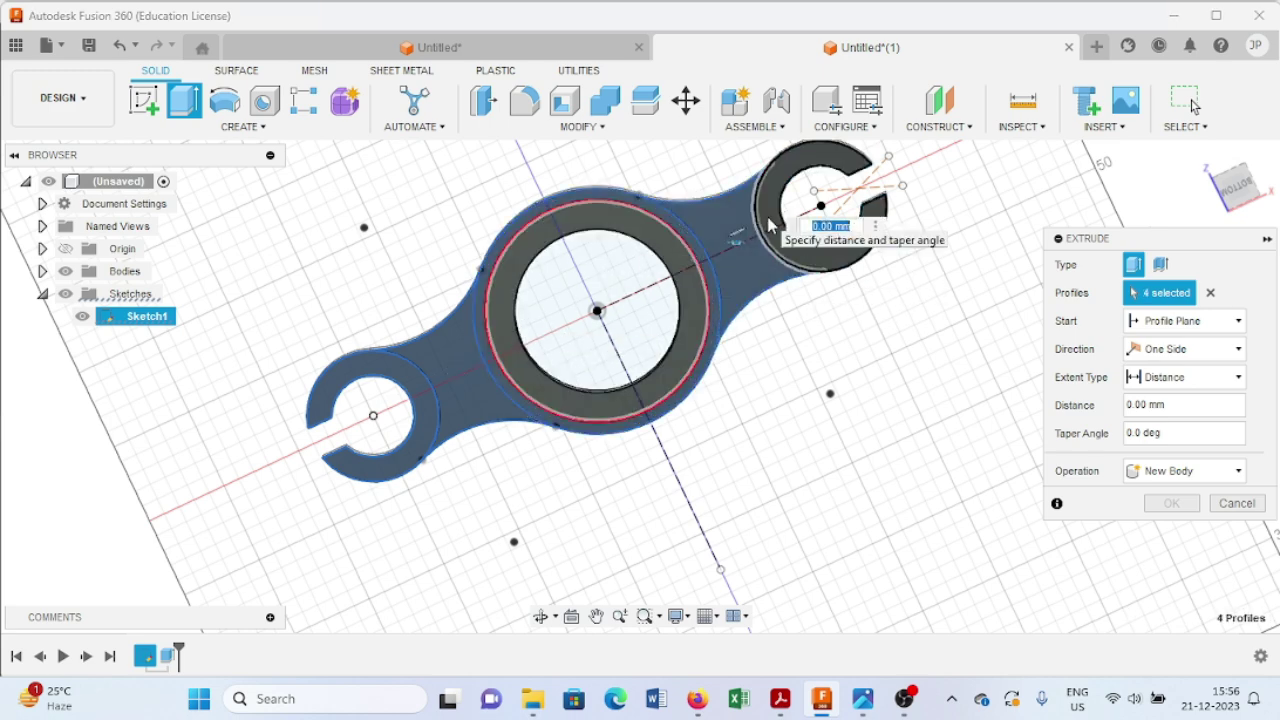
{"action": "left_click", "coordinate": [800, 255]}
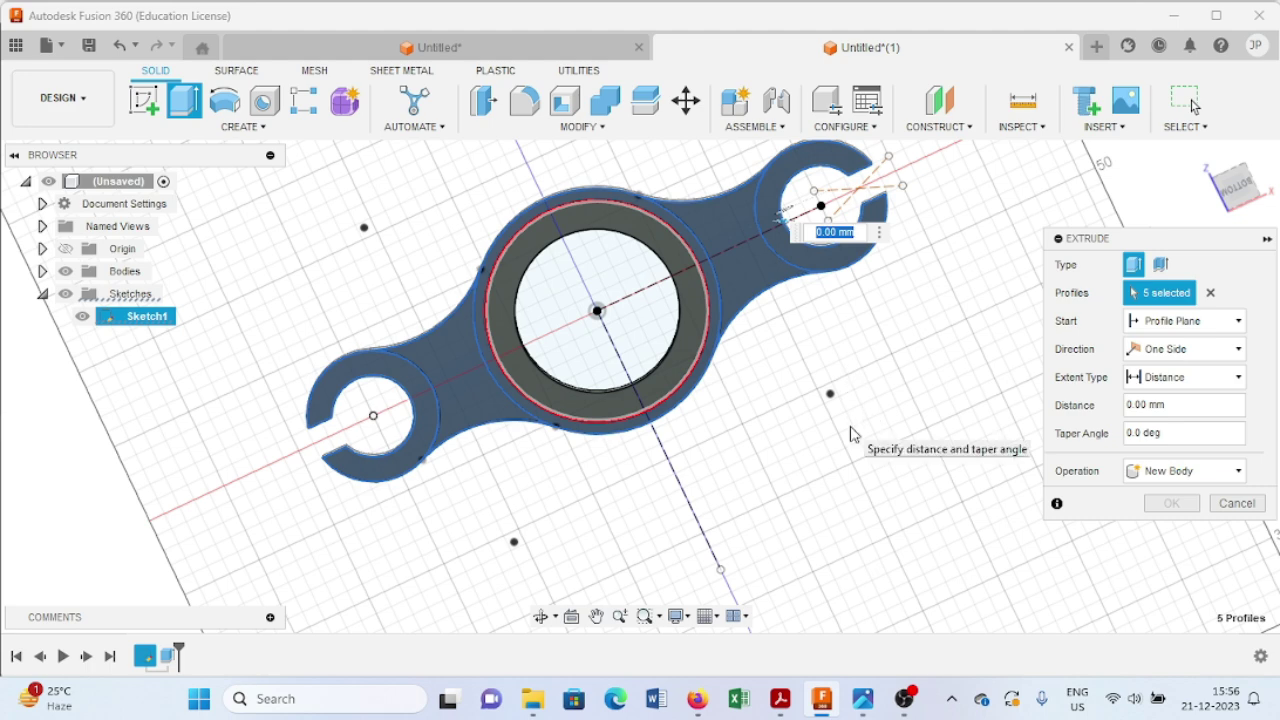
{"action": "type", "text": "-10"}
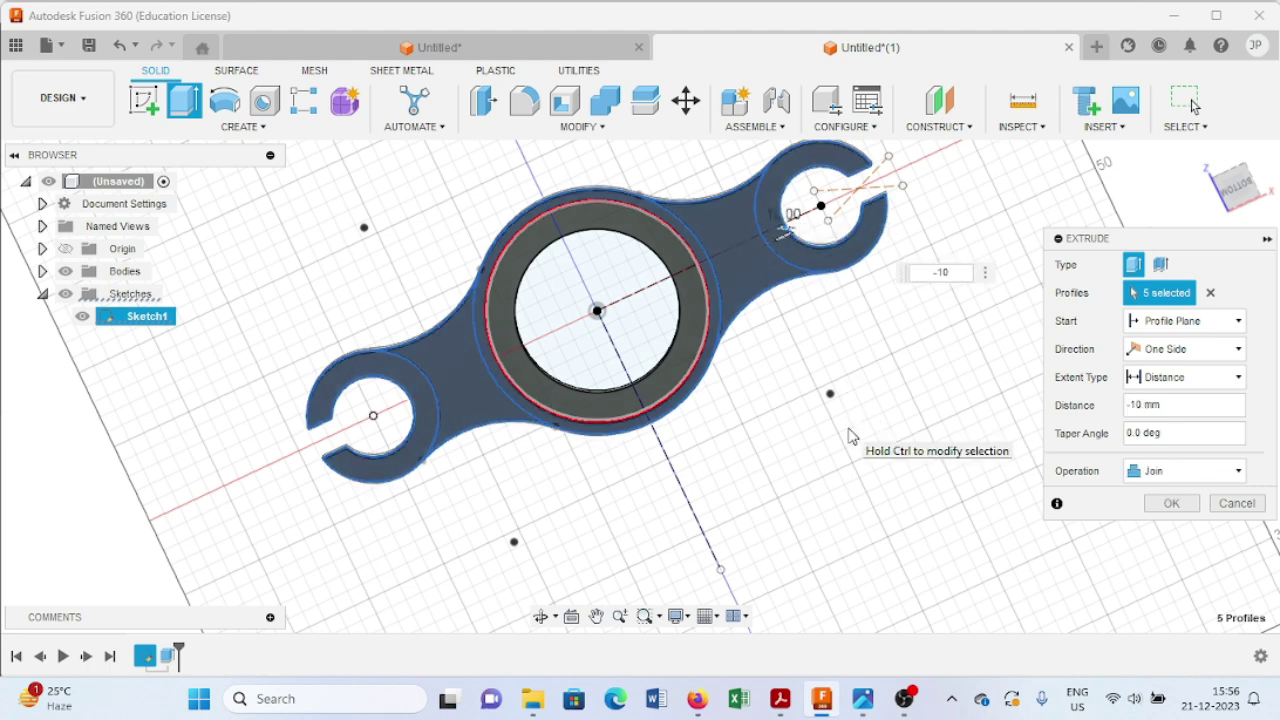
{"action": "middle_click_drag", "start_coordinate": [757, 466], "coordinate": [700, 325], "text": "shift"}
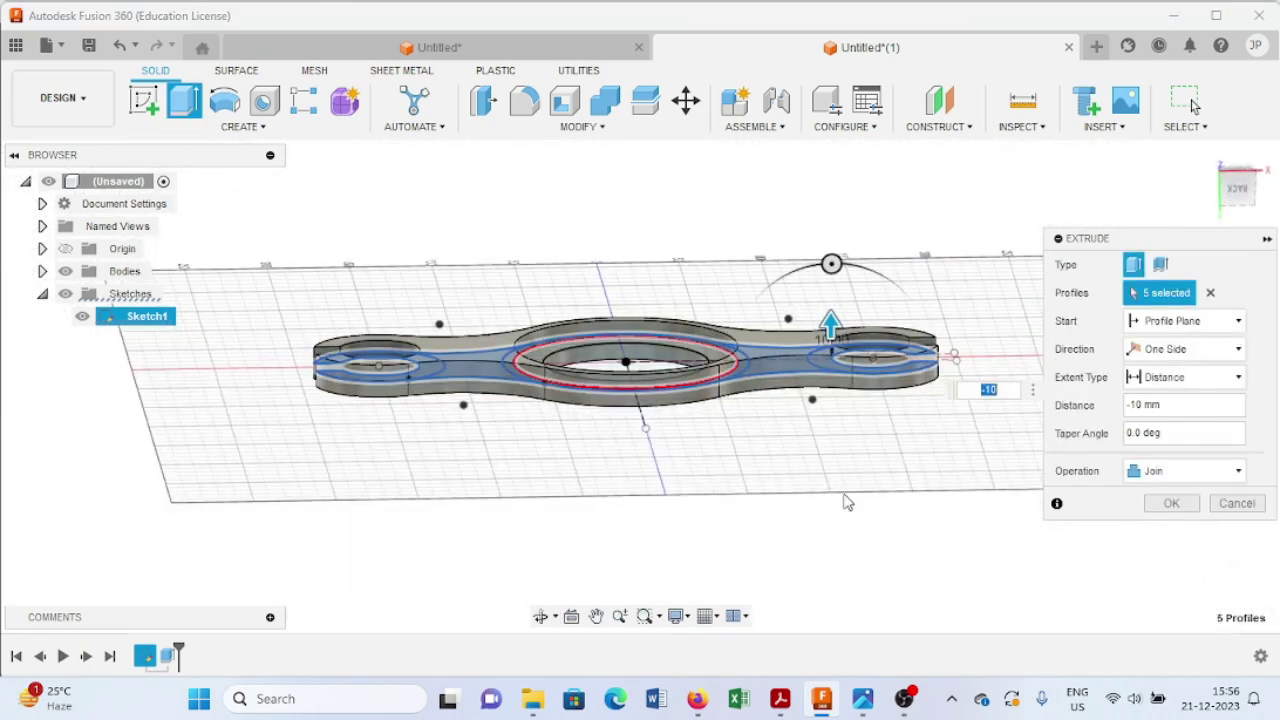
{"action": "left_click", "coordinate": [1172, 505]}
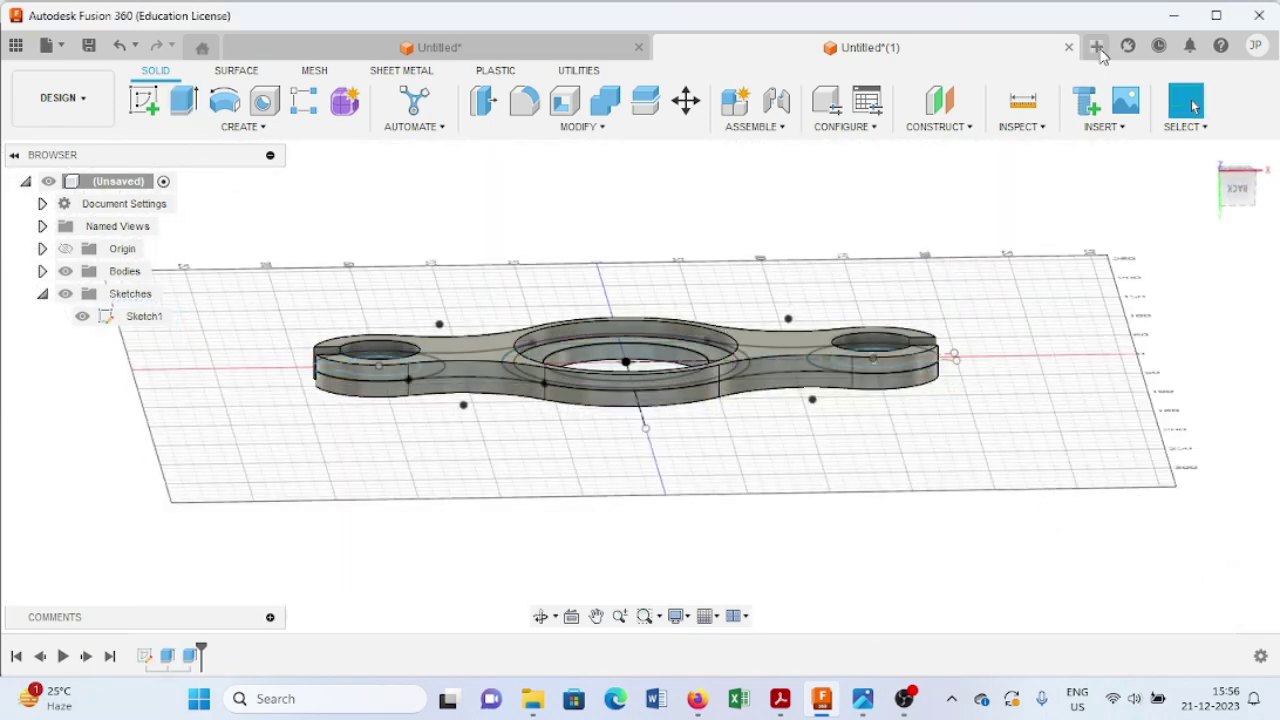
{"action": "middle_click_drag", "start_coordinate": [1118, 268], "coordinate": [1022, 287], "text": "shift"}
{"action": "left_click", "coordinate": [82, 316]}
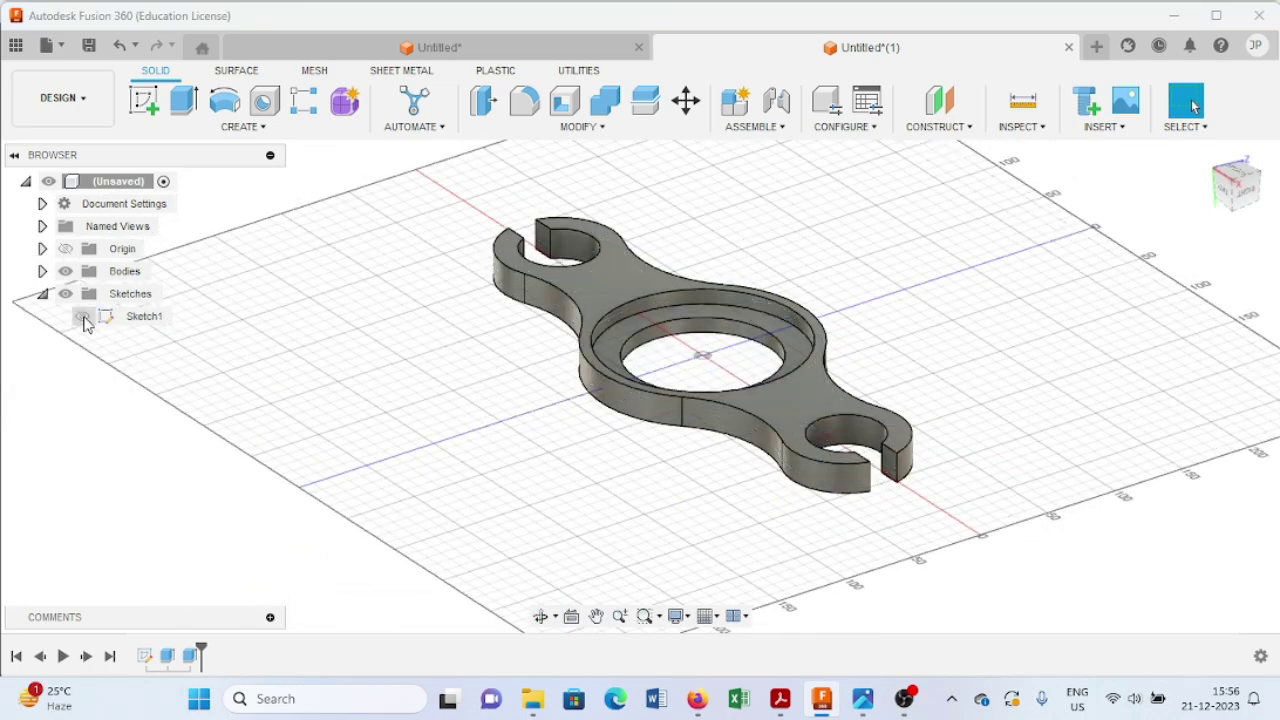
Apply the Paint - Enamel Glossy (Blue) appearance to the whole bracket body
{"action": "left_click", "coordinate": [598, 127]}
{"action": "left_click", "coordinate": [515, 508]}
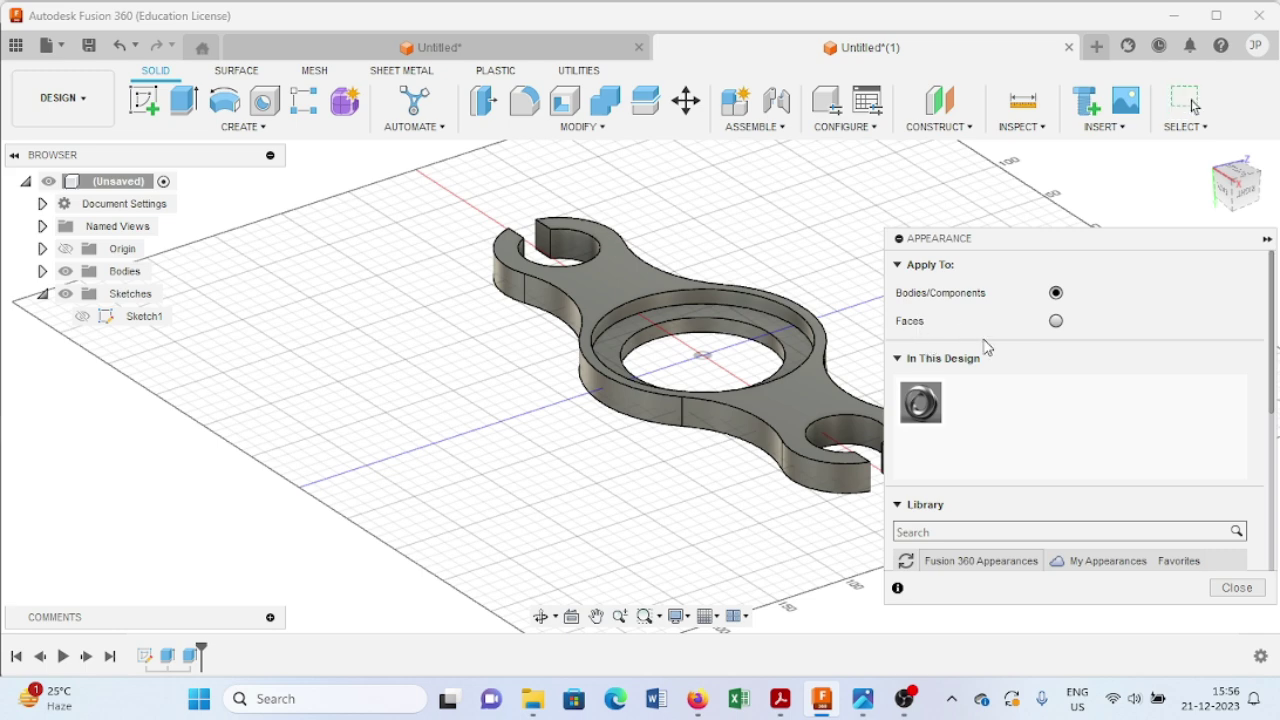
{"action": "scroll", "coordinate": [1000, 445], "scroll_direction": "down", "scroll_amount": 5}
{"action": "scroll", "coordinate": [1000, 449], "scroll_direction": "down", "scroll_amount": 2}
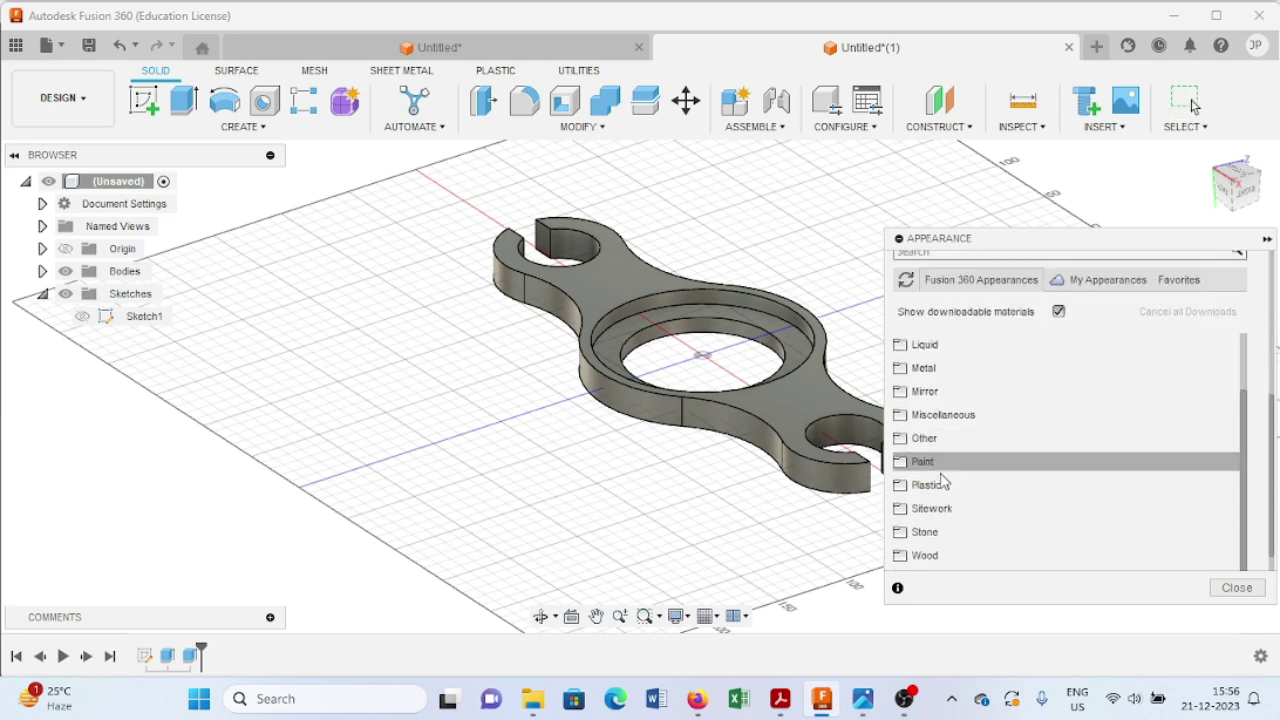
{"action": "left_click", "coordinate": [960, 461]}
{"action": "left_click", "coordinate": [965, 488]}
{"action": "scroll", "coordinate": [975, 505], "scroll_direction": "down", "scroll_amount": 3}
{"action": "mouse_move", "coordinate": [965, 428]}
{"action": "left_mouse_down"}
{"action": "mouse_move", "coordinate": [666, 359]}
{"action": "mouse_move", "coordinate": [597, 314]}
{"action": "left_mouse_up"}
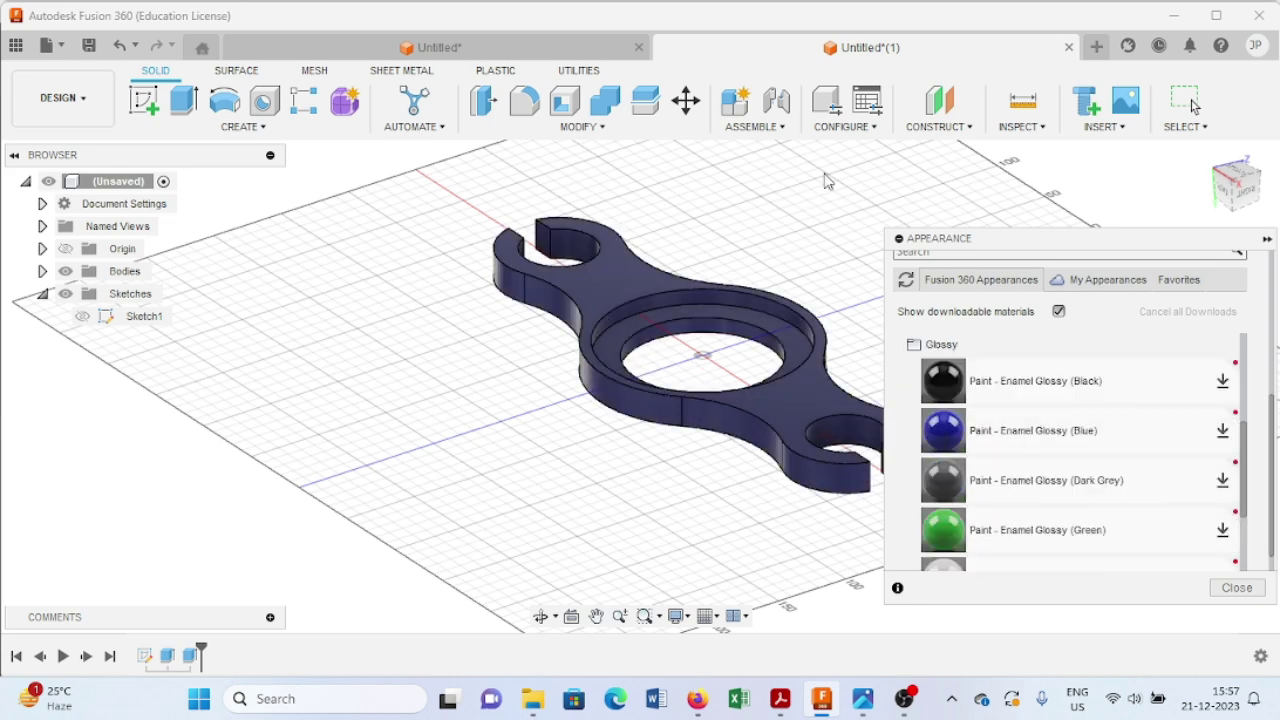
{"action": "scroll", "coordinate": [812, 228], "scroll_direction": "down", "scroll_amount": 1}
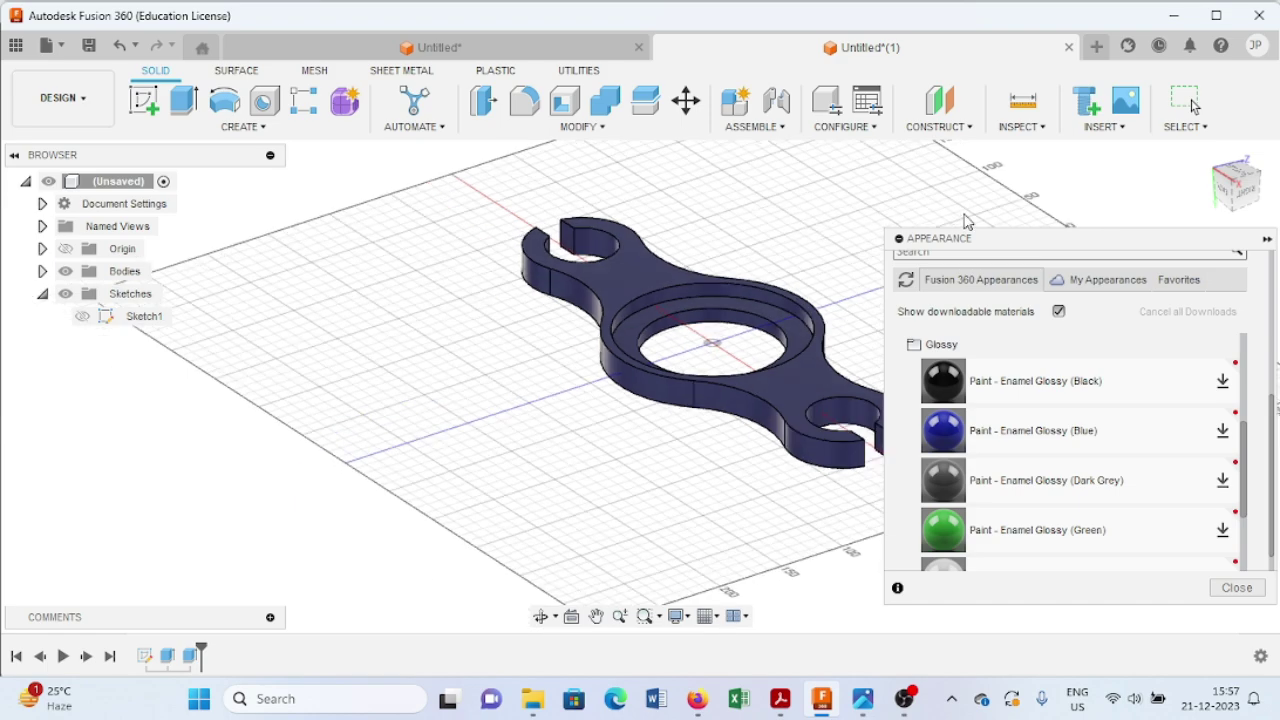
{"action": "left_click", "coordinate": [1267, 240]}
Compare the finished bracket with the isometric view in the AutoCAD_3D_Exercise_1.png reference drawing and return to the model
{"action": "middle_click_drag", "start_coordinate": [886, 234], "coordinate": [920, 263], "text": "shift"}
{"action": "left_click", "coordinate": [862, 700]}
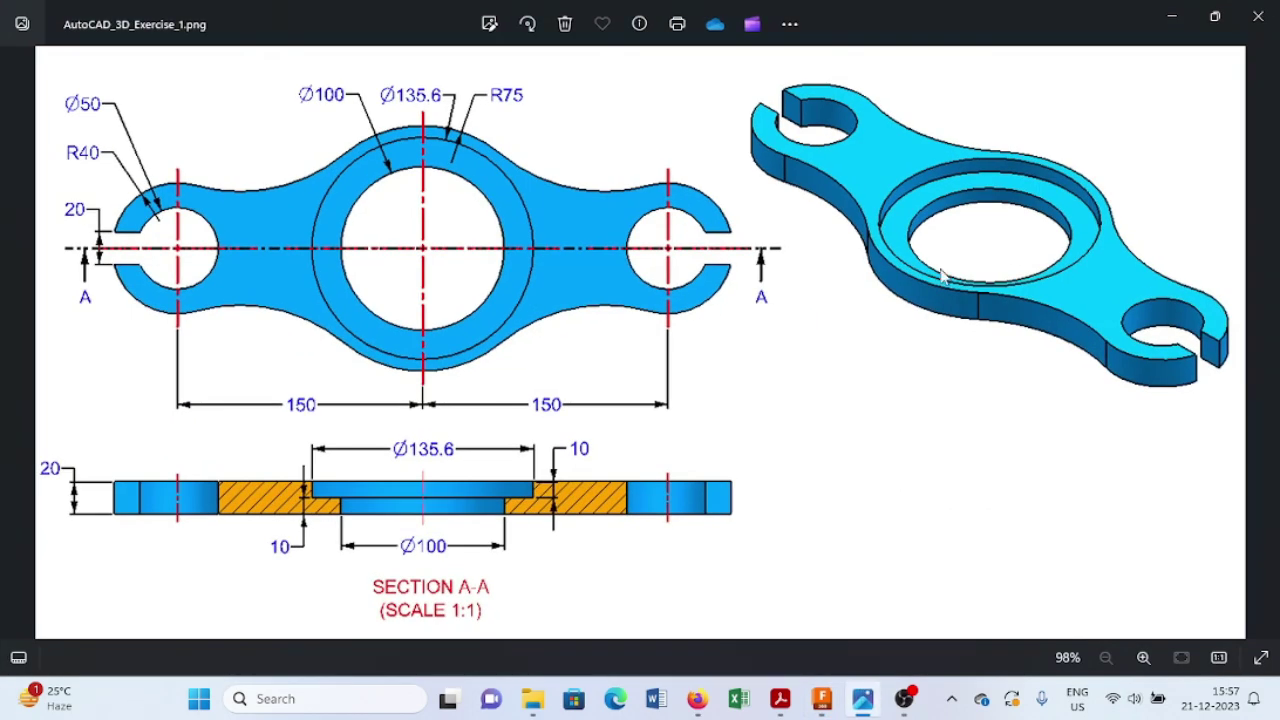
{"action": "left_click", "coordinate": [1172, 24]}
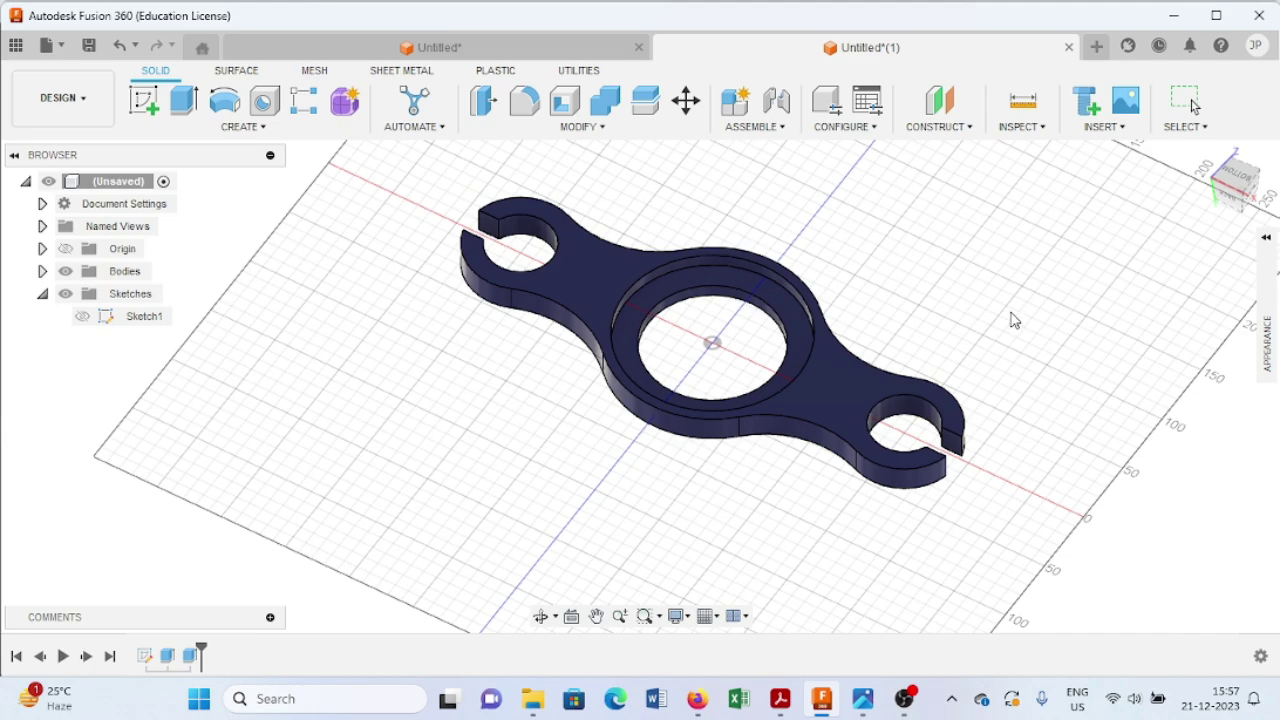